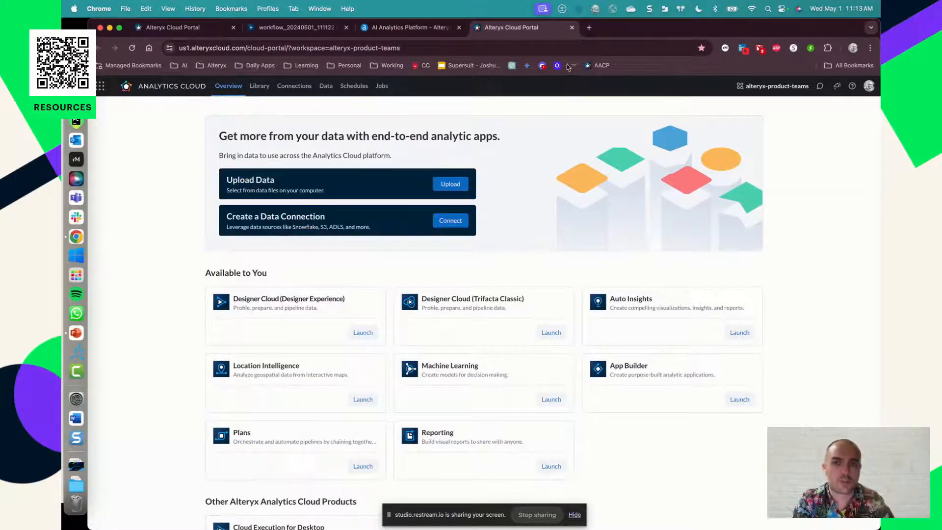
Replace the open cloud portal tab with community.alteryx.com, view the community home page, and close it.
click(572, 27)
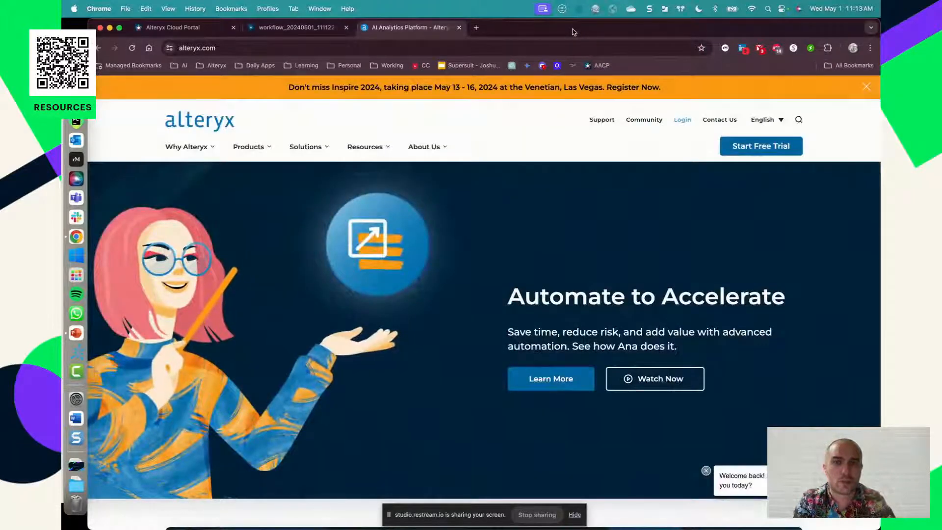
click(476, 28)
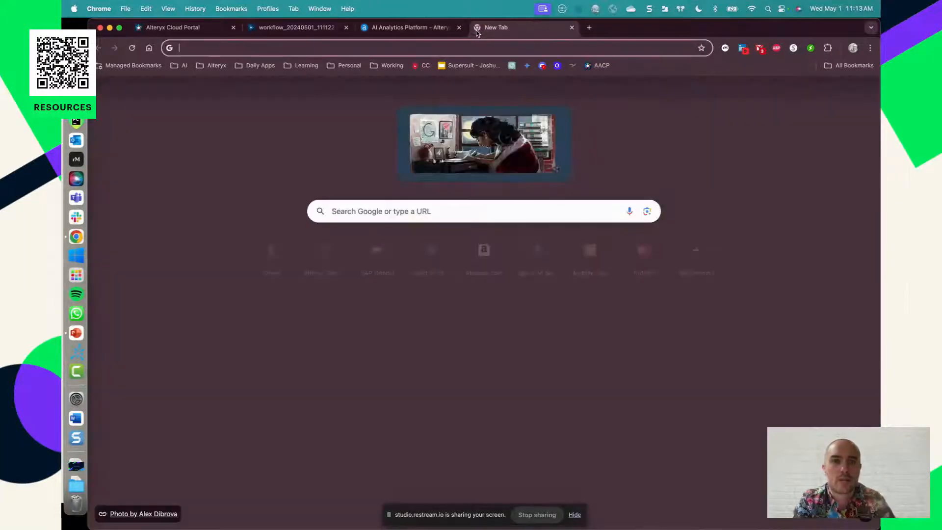
text(community.alteryx.com)
key(Return)
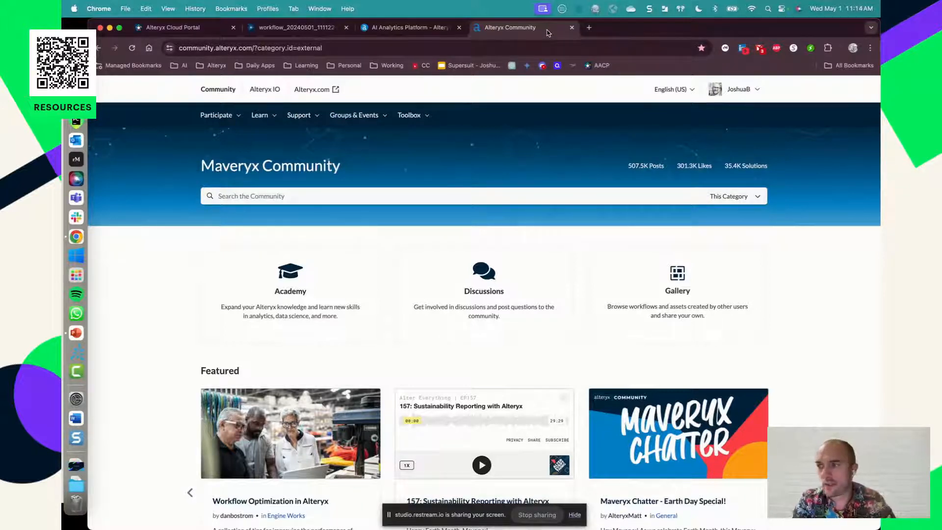
key(super+w)
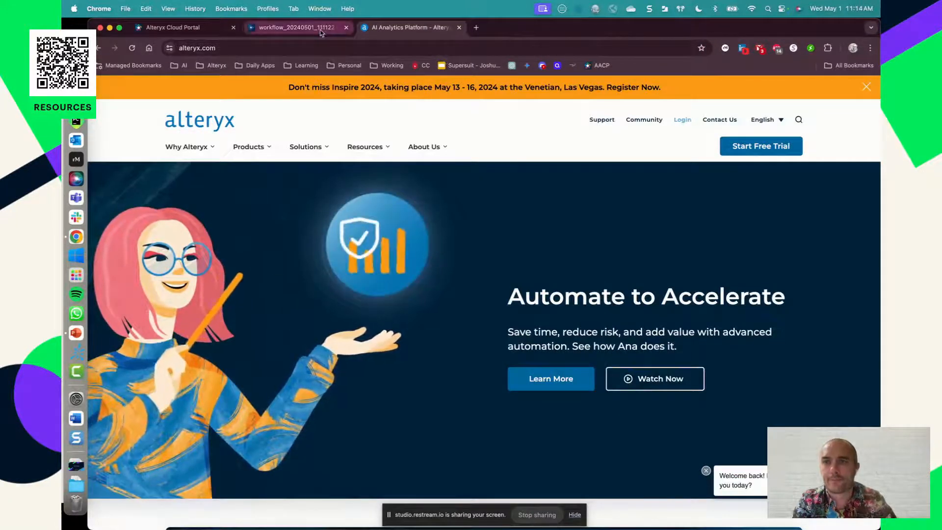
Switch to the Designer Cloud workflow tab and show the browser in full screen.
click(294, 27)
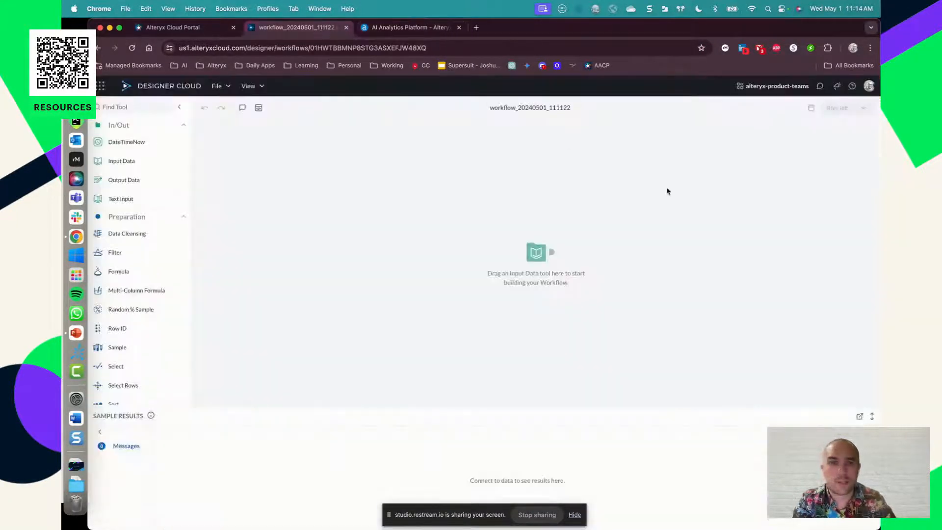
click(870, 47)
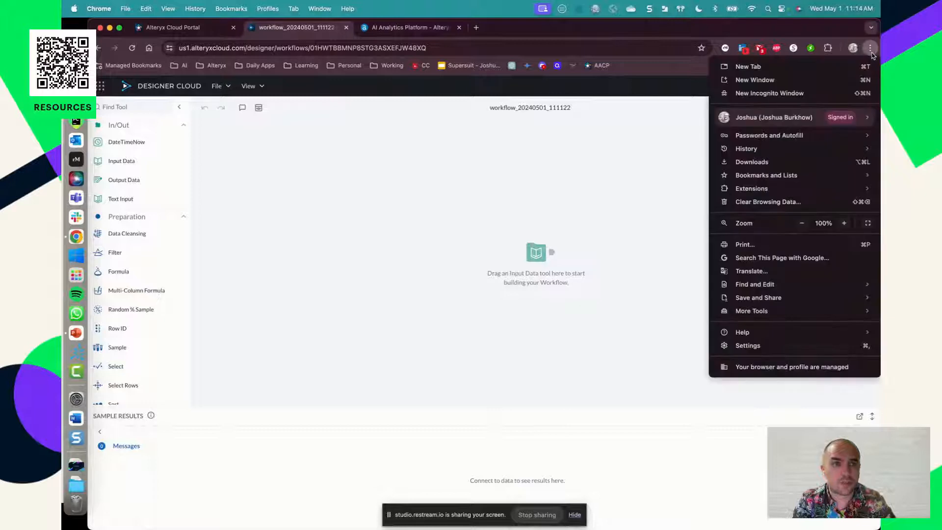
click(868, 223)
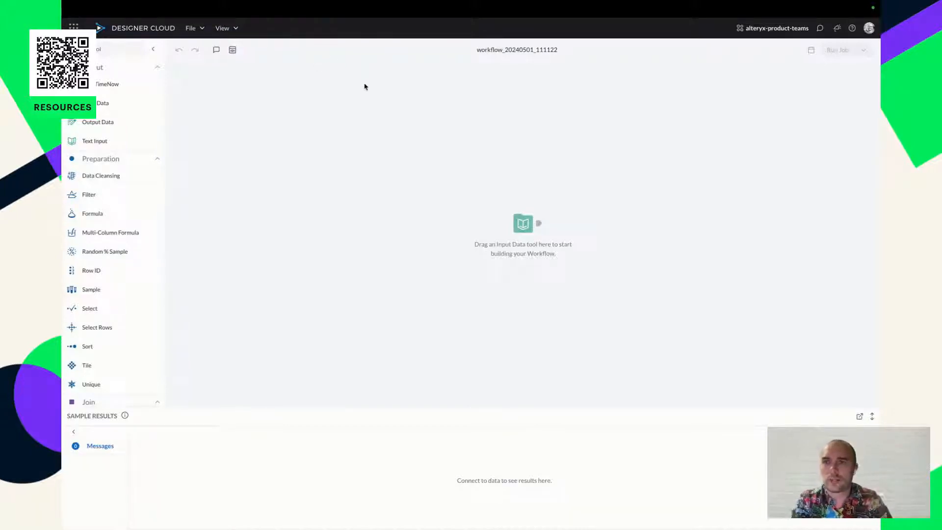
Rename the workflow as Netflix Analysis.
click(520, 50)
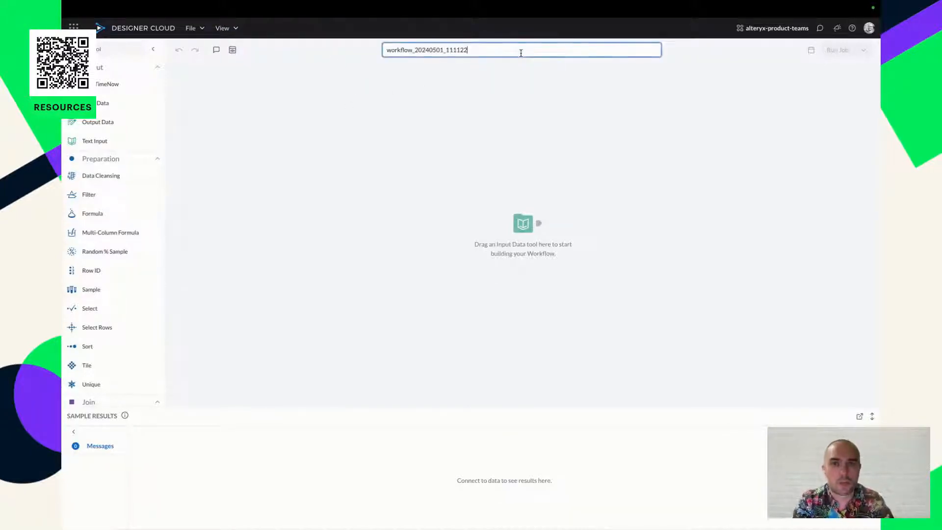
key(super+a)
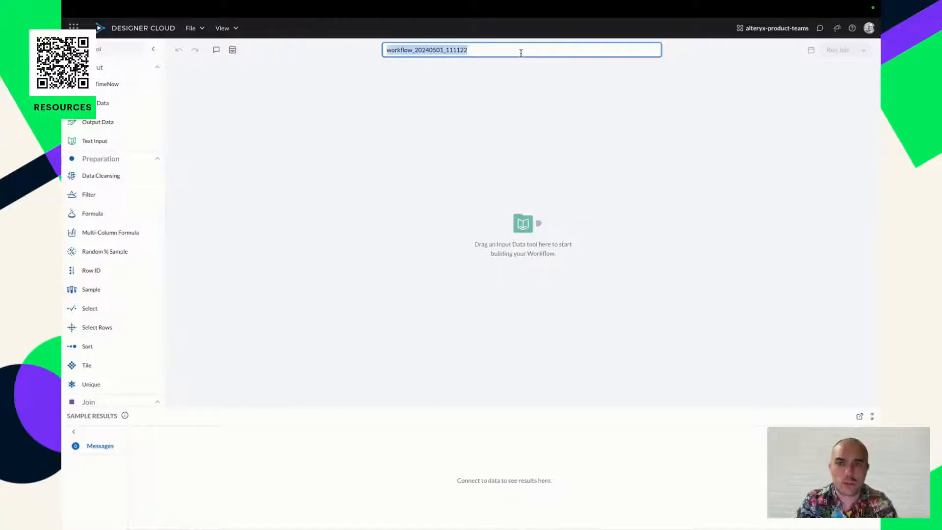
text(Net)
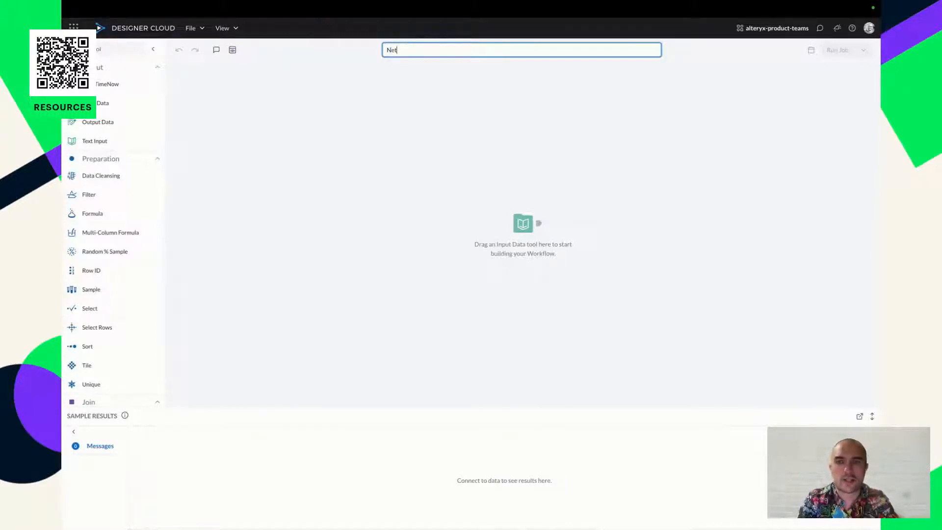
text(flix Analysis)
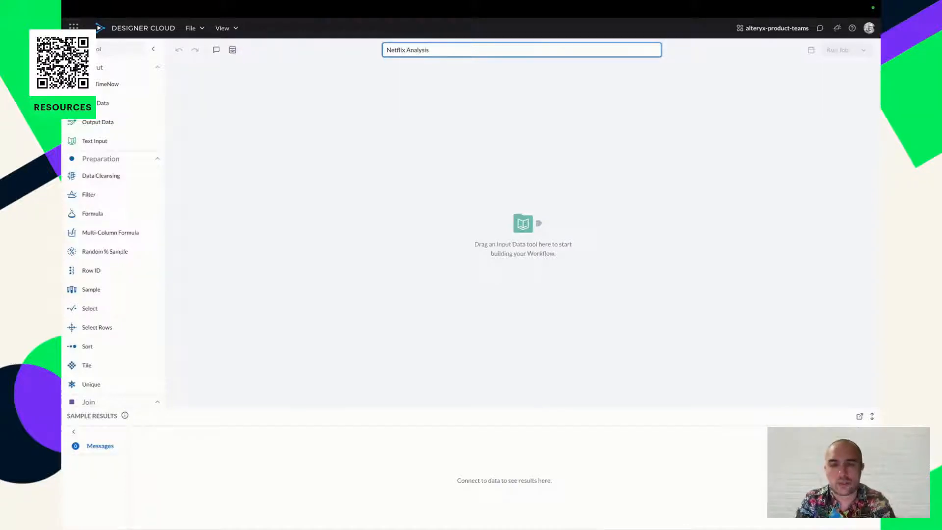
click(493, 109)
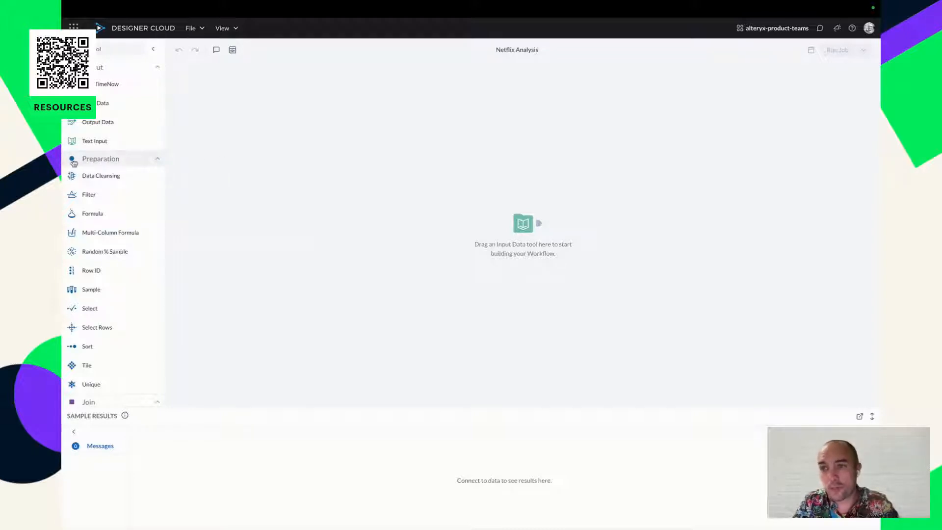
Look through the tool palette's Preparation, Join, Parse, Transform and Developer categories and return to the In/Out tools.
scroll(112, 206, down, 4)
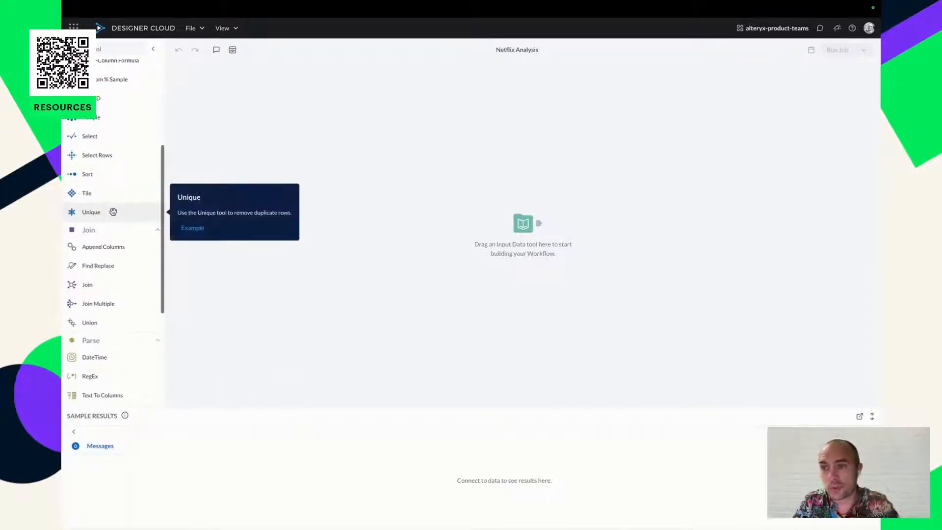
scroll(113, 242, down, 2)
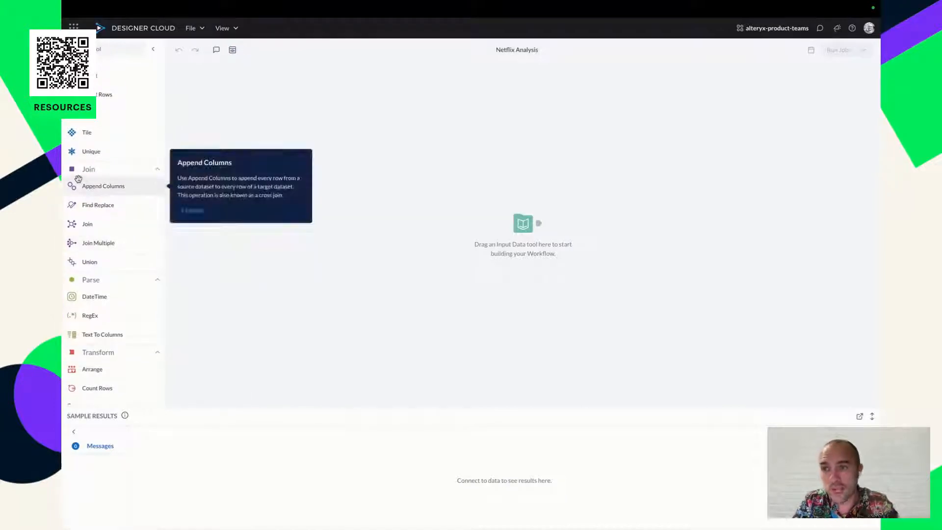
scroll(95, 215, down, 1)
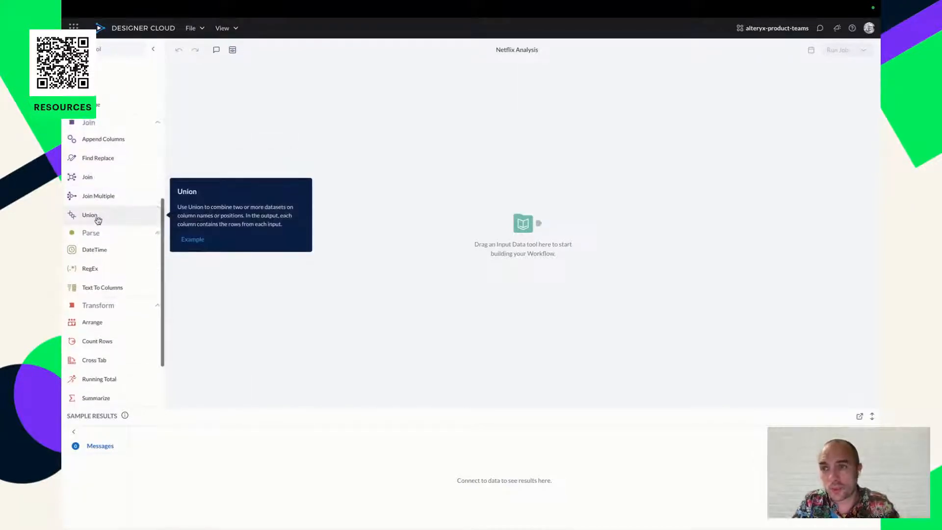
scroll(98, 221, down, 3)
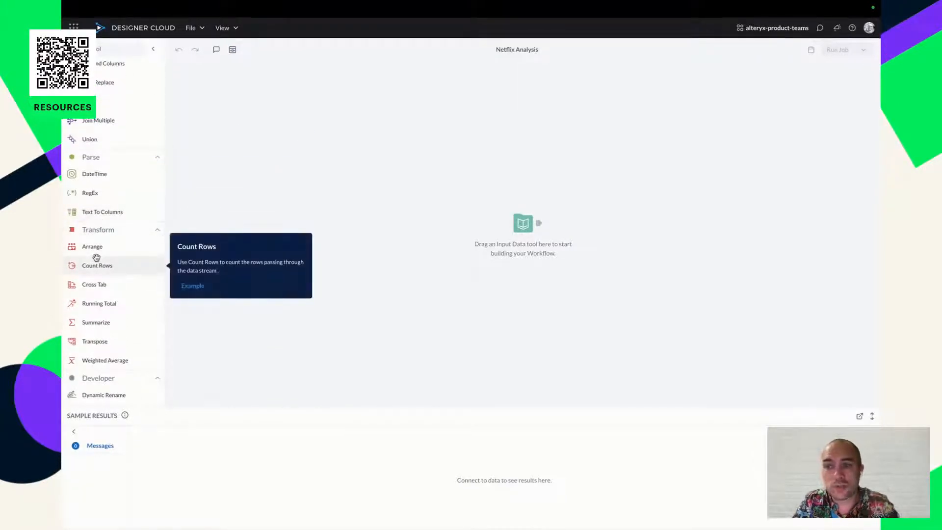
scroll(143, 200, up, 4)
scroll(149, 135, up, 10)
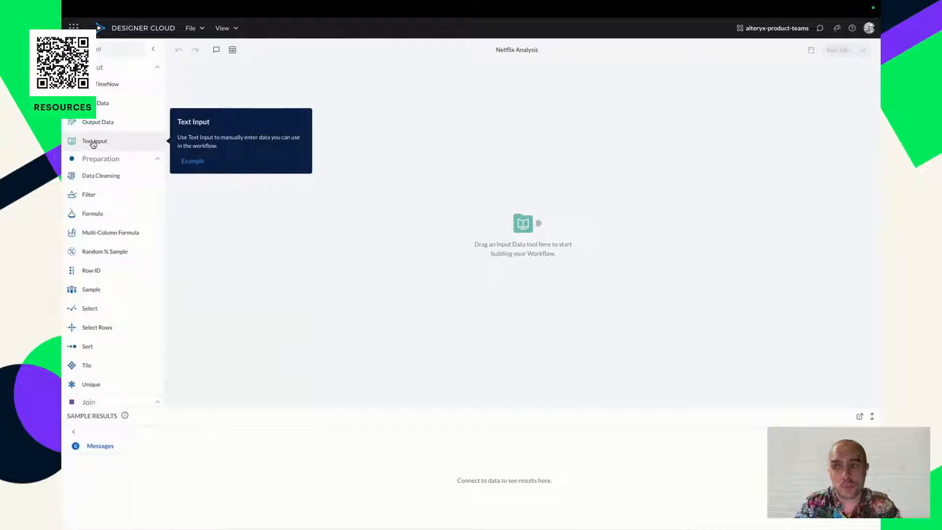
Place an Input Data tool on the left part of the empty workflow canvas.
drag(93, 144, 99, 141)
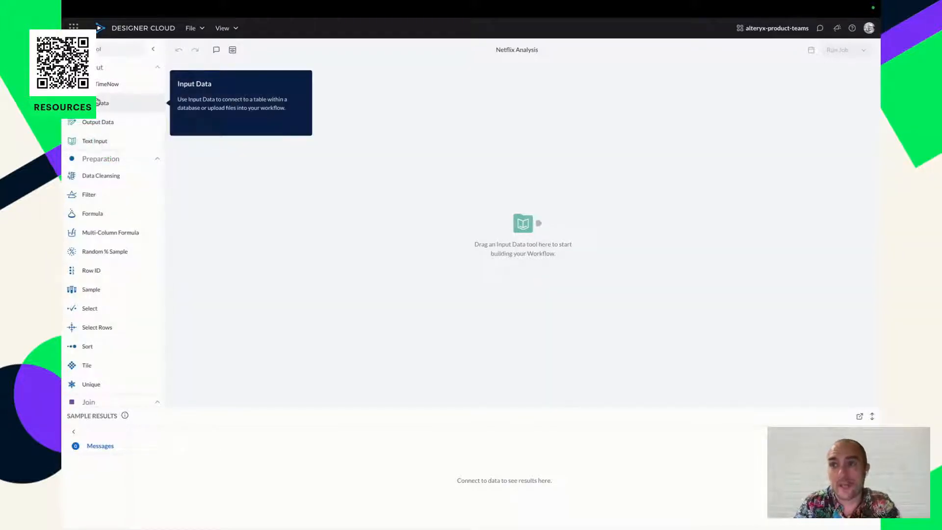
drag(101, 103, 258, 190)
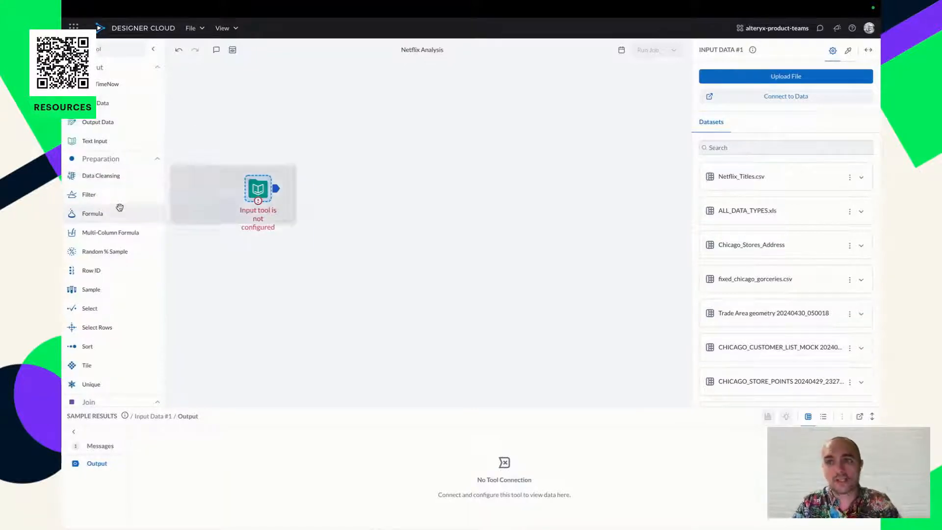
mouse_move(118, 212)
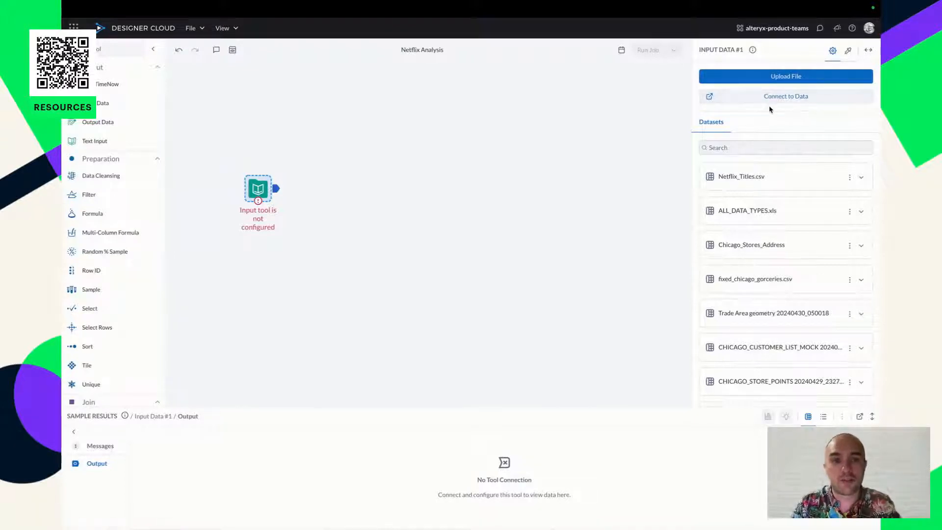
Choose Netflix_Titles.csv from the Downloads folder as the file to upload for the Input Data tool.
scroll(769, 115, down, 5)
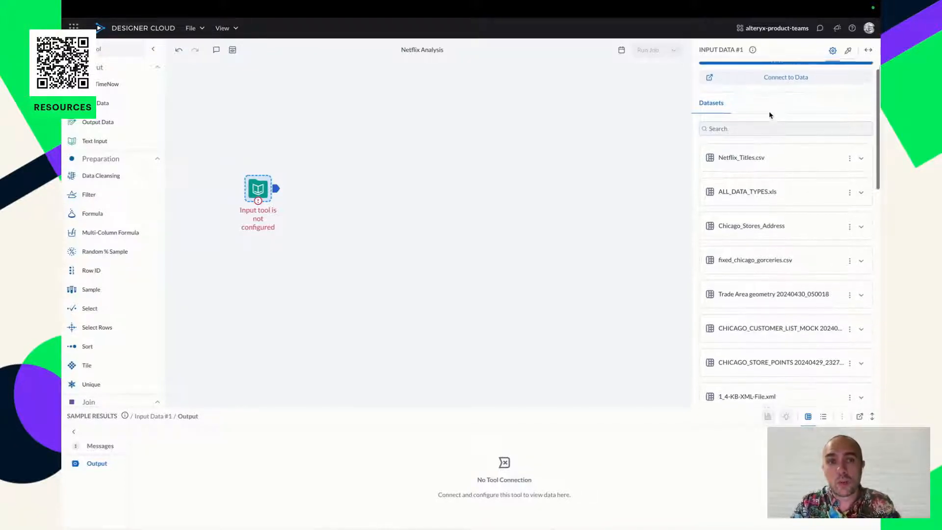
scroll(770, 116, up, 5)
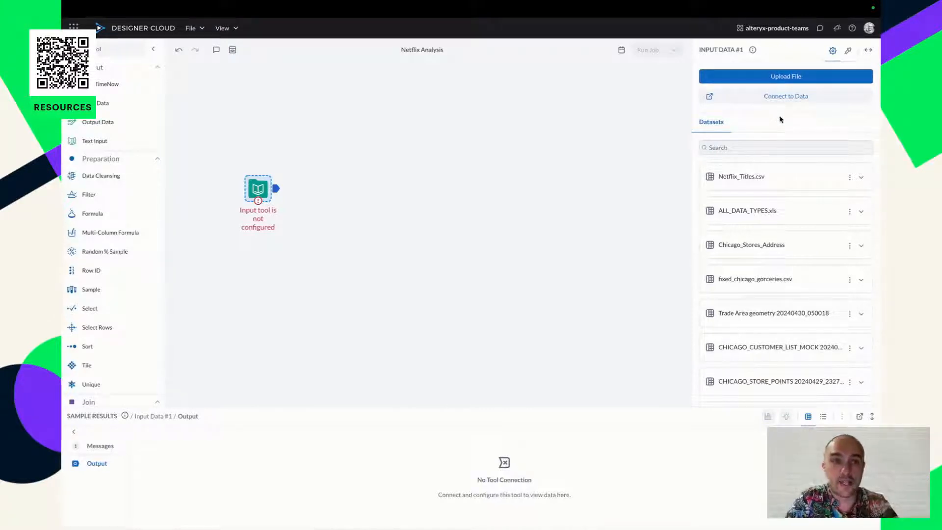
click(814, 80)
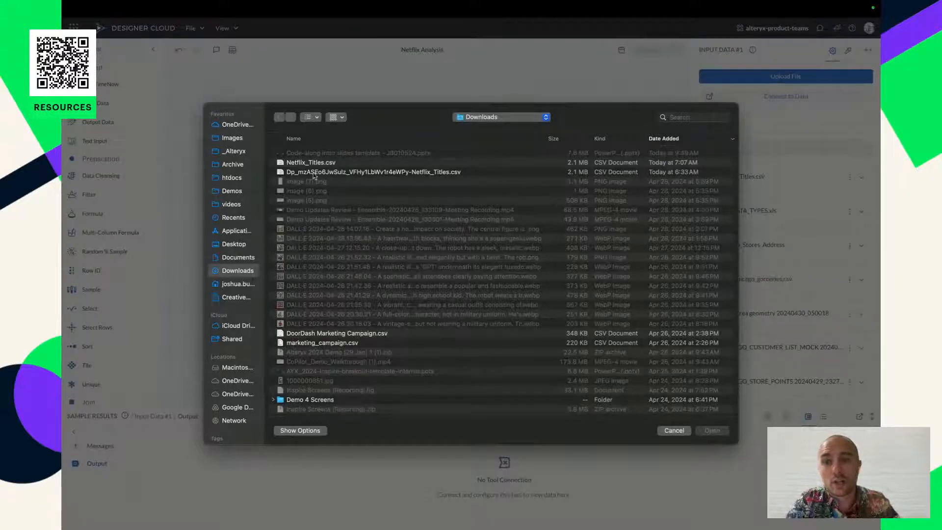
click(329, 164)
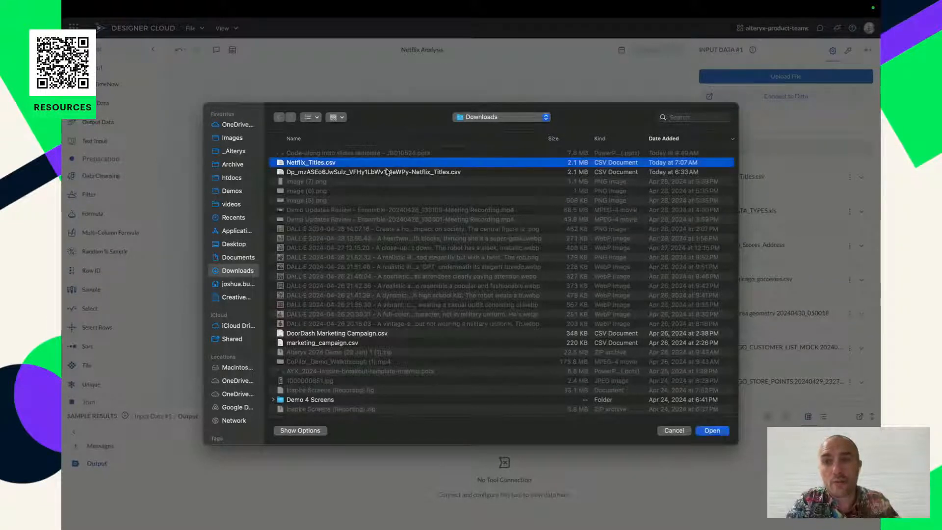
click(712, 430)
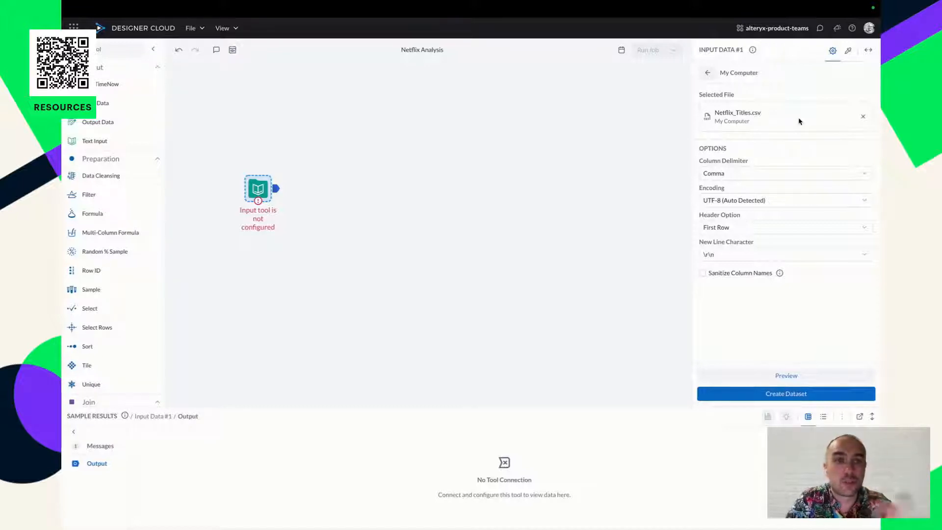
Review the column delimiter, encoding, header and new line character options for the selected CSV file.
click(865, 177)
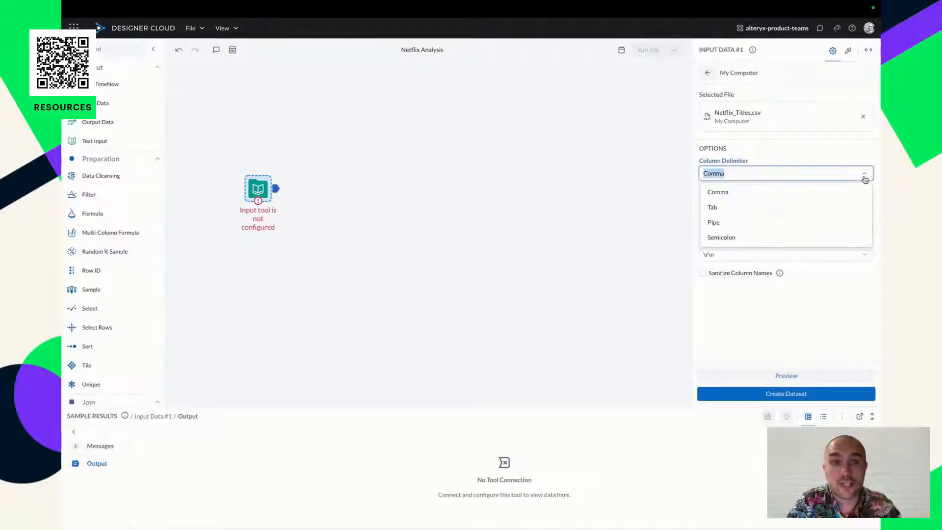
click(822, 151)
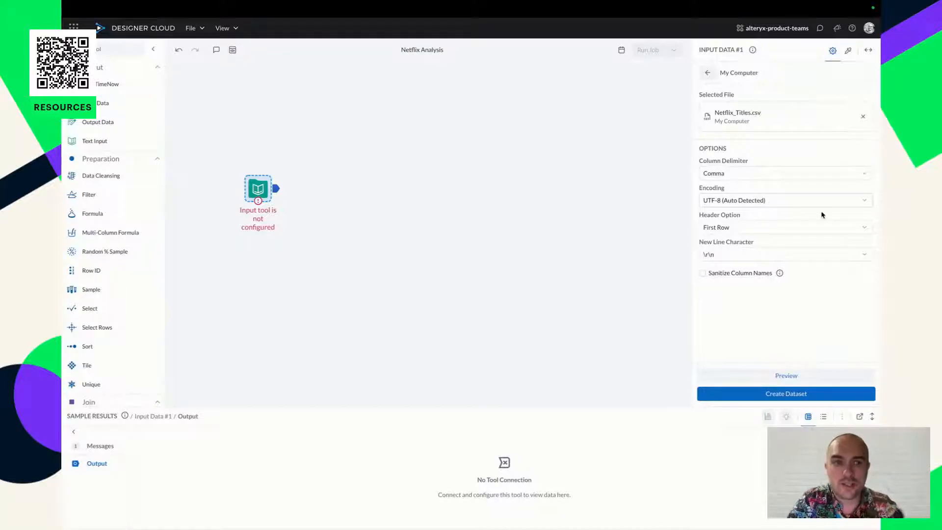
click(867, 202)
click(866, 202)
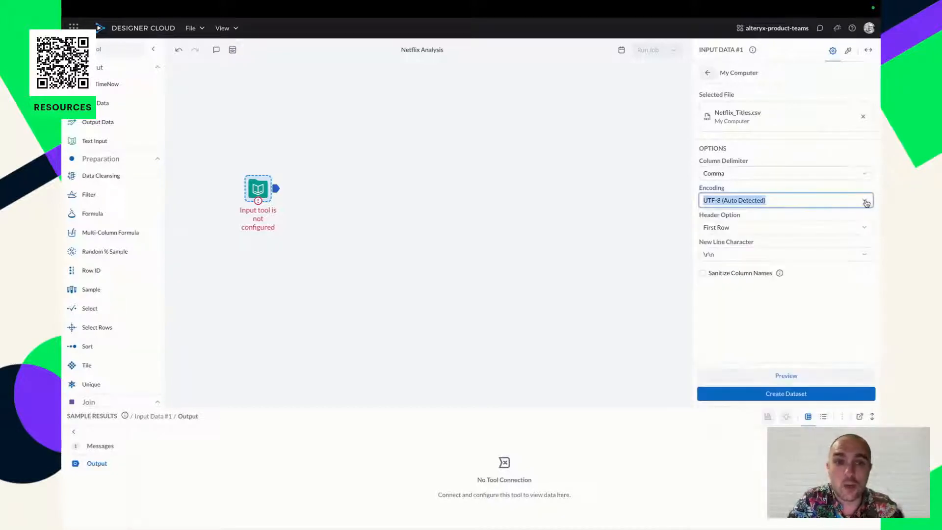
click(862, 231)
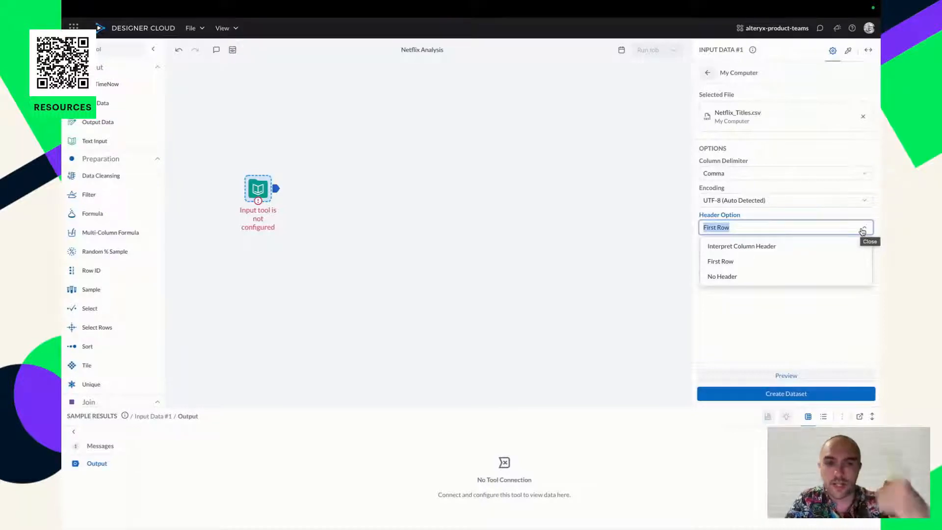
click(863, 232)
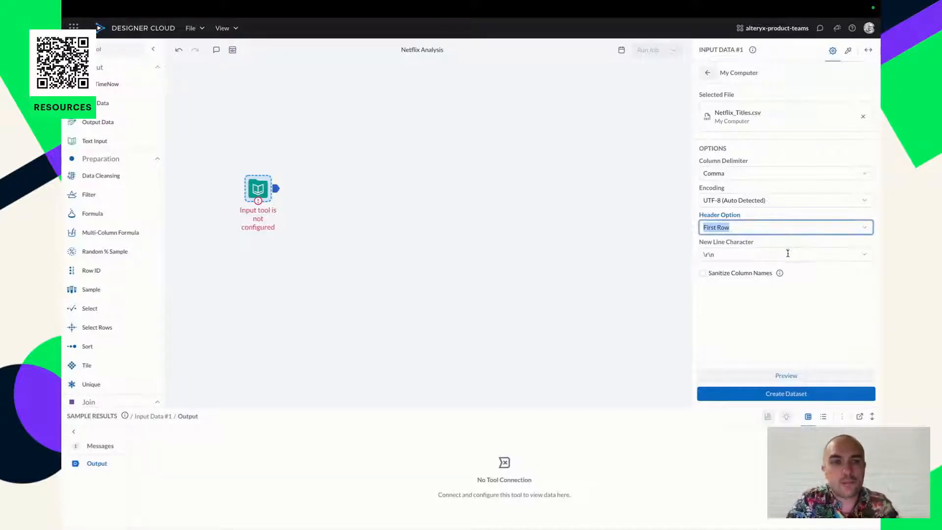
click(863, 255)
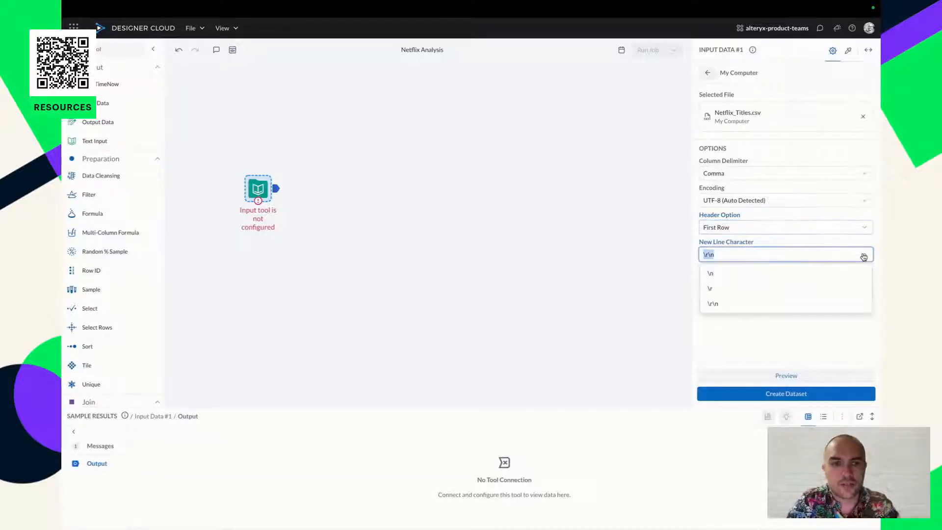
click(864, 255)
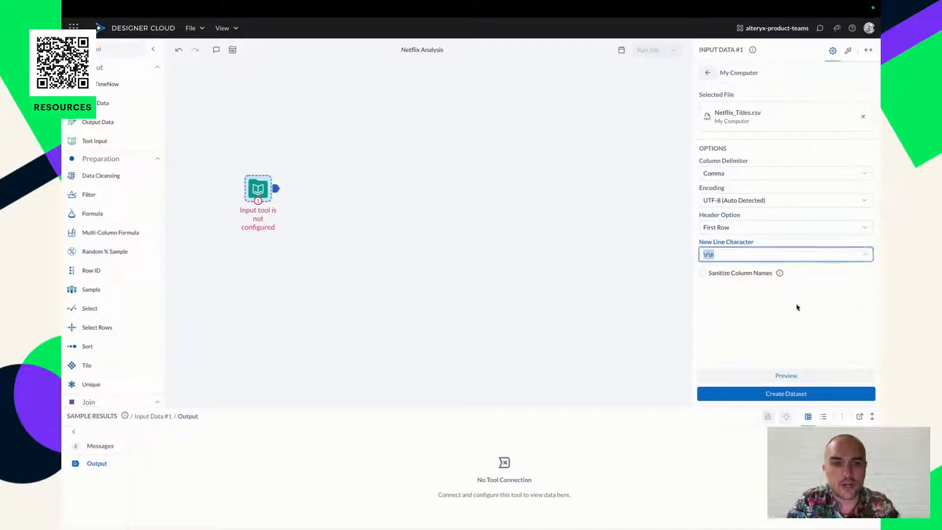
Preview the Netflix_Titles.csv data, look across its columns from id to tmdb_score, and close the preview.
click(748, 380)
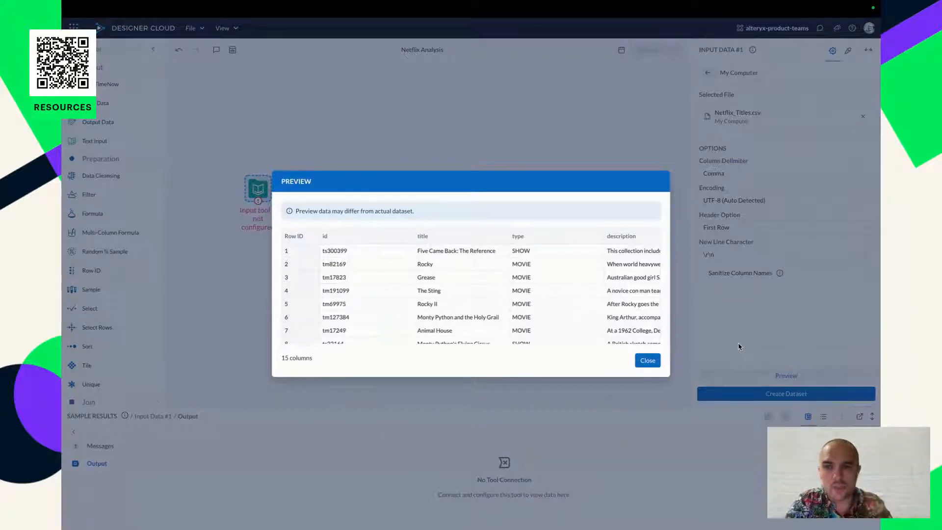
scroll(506, 326, right, 3)
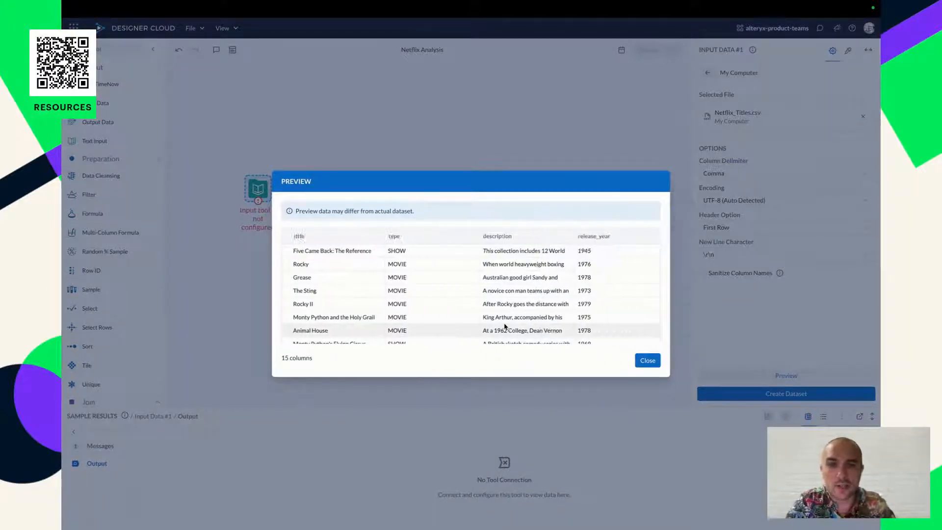
scroll(505, 326, right, 8)
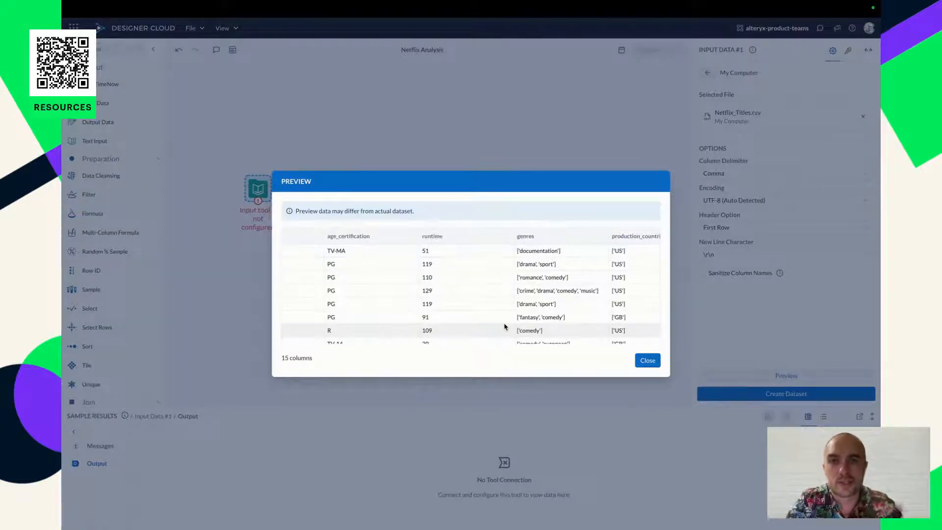
scroll(506, 327, right, 8)
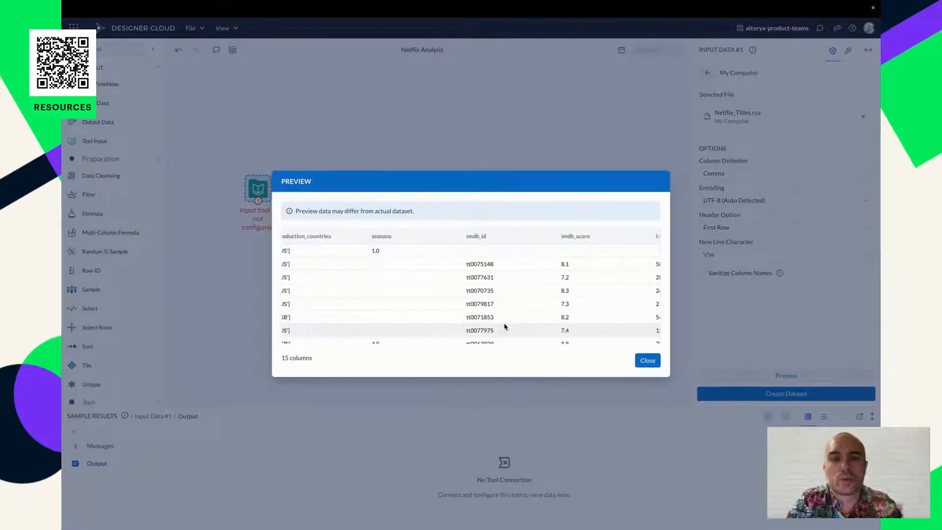
scroll(505, 326, right, 6)
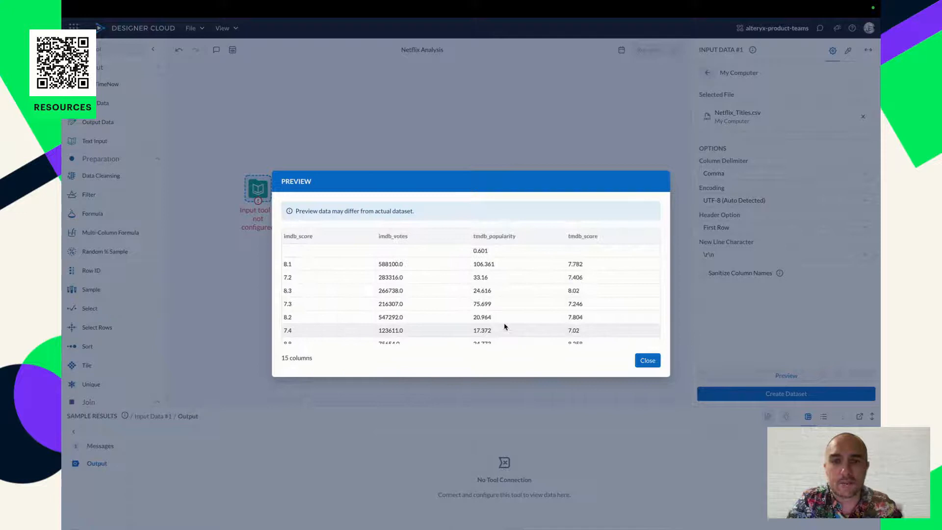
scroll(505, 326, left, 15)
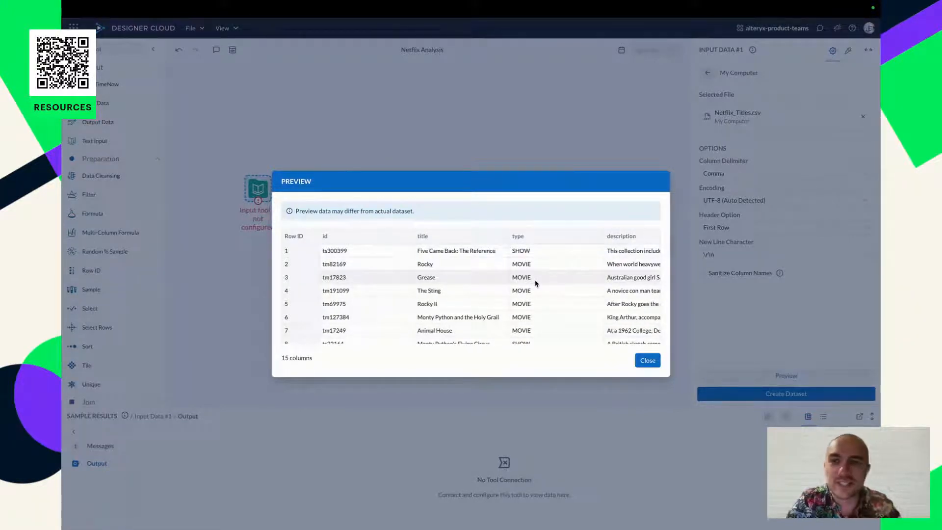
scroll(536, 283, right, 5)
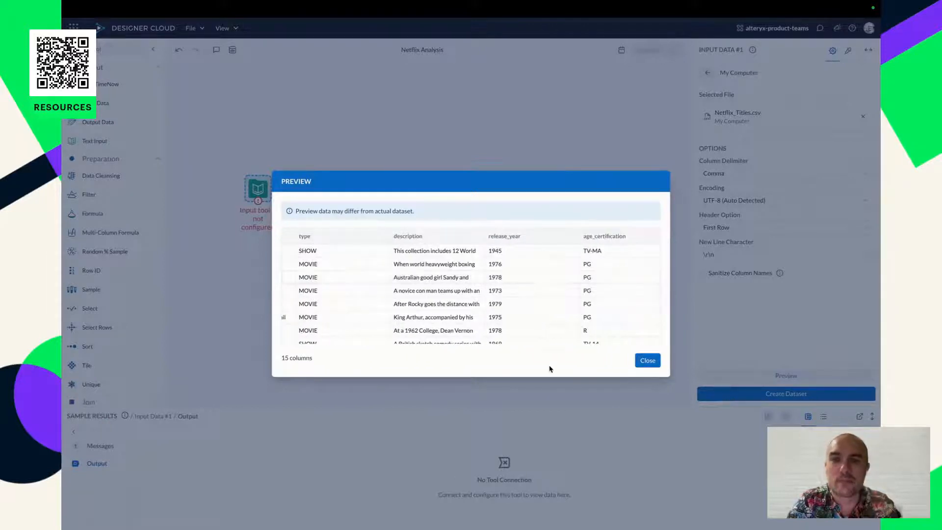
click(645, 362)
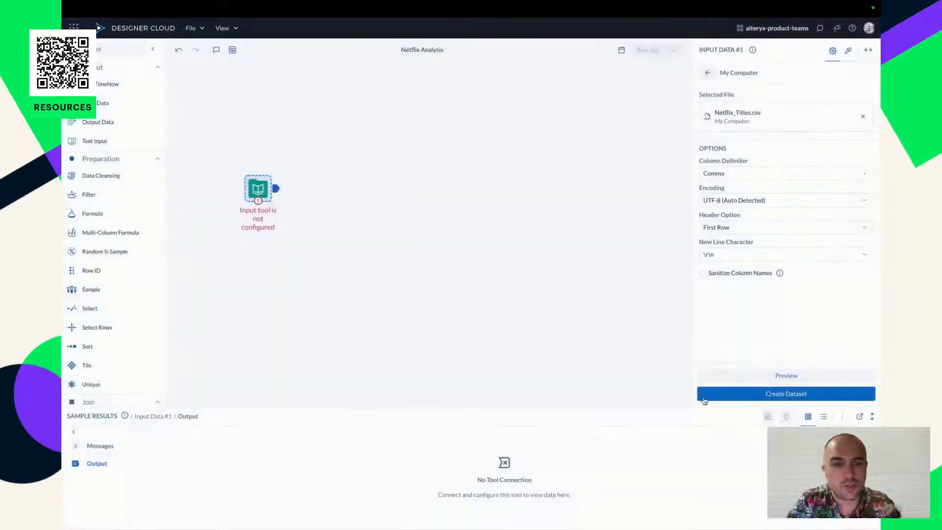
Create the dataset from Netflix_Titles.csv, view its sample results maximized, and restore the split layout.
click(721, 397)
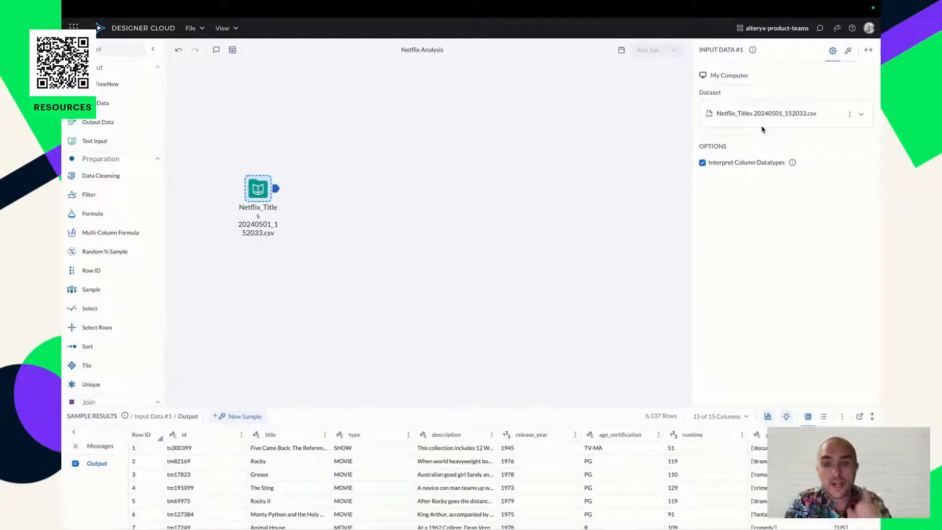
click(874, 417)
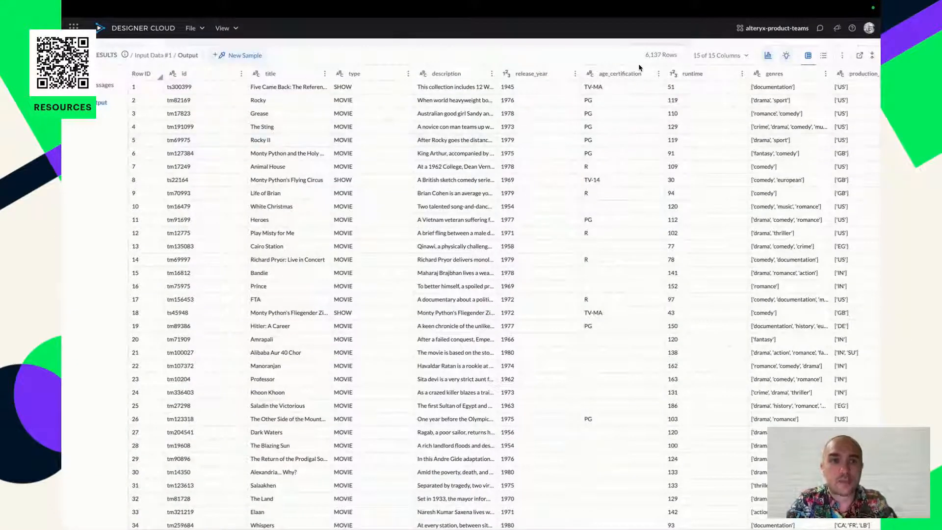
click(872, 57)
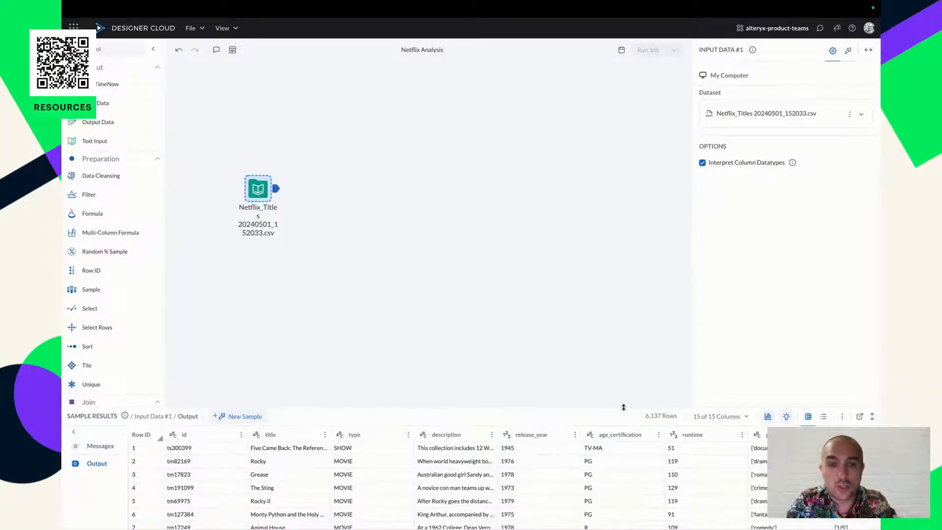
Enlarge the sample results pane to more than half the window's height and look through the title rows.
drag(623, 407, 620, 243)
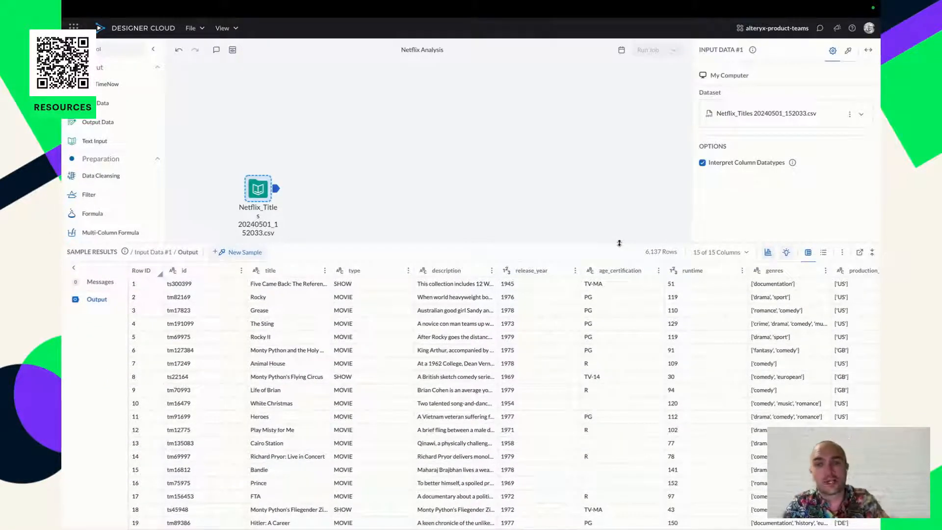
scroll(467, 321, down, 2)
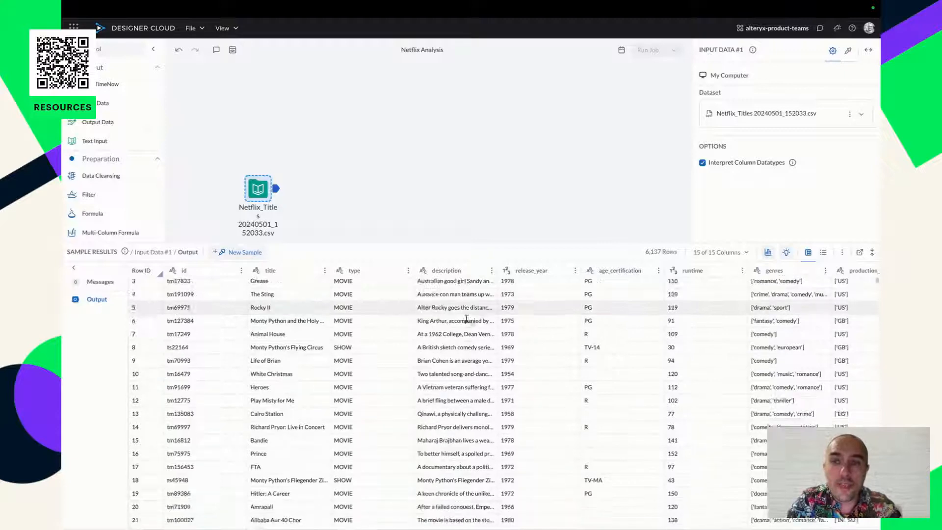
scroll(468, 321, up, 2)
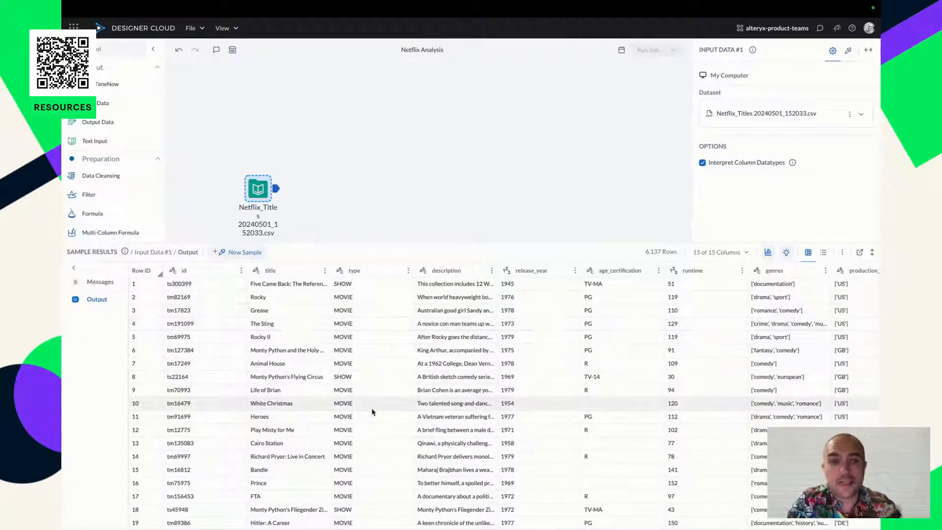
scroll(372, 413, down, 10)
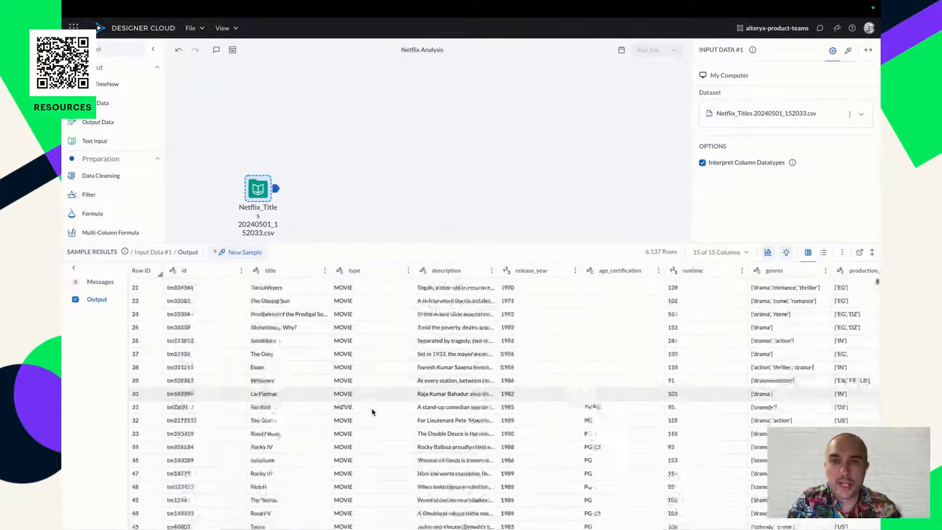
scroll(372, 413, up, 10)
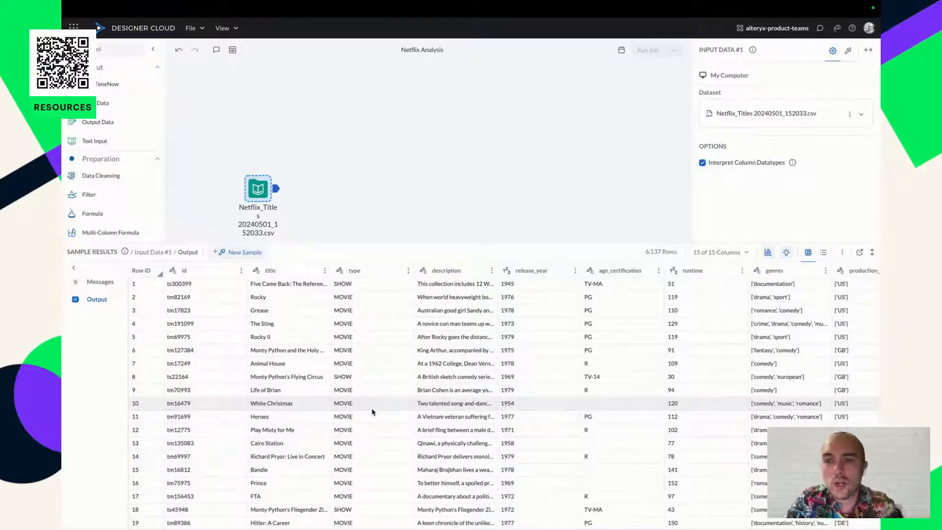
Examine the sample results further down the rows and across all columns from id to tmdb_score.
scroll(479, 372, down, 1)
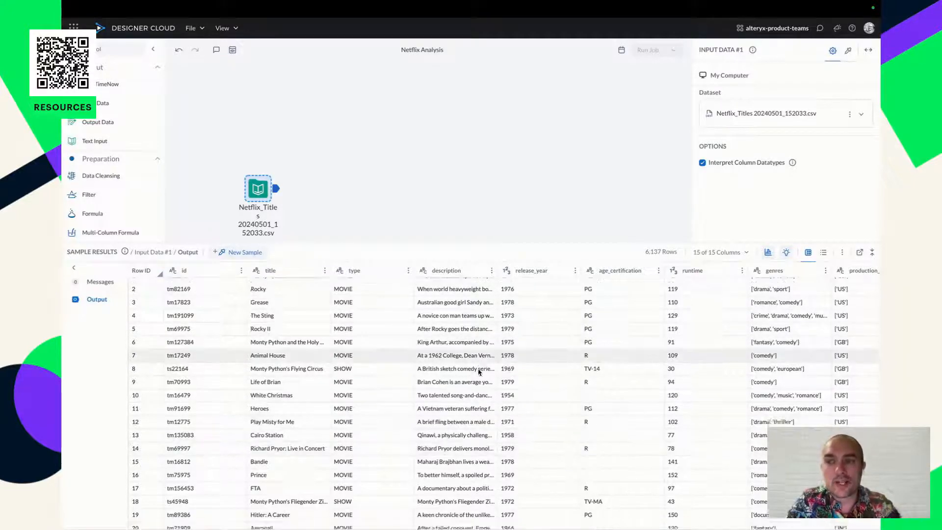
scroll(479, 372, down, 10)
scroll(479, 373, right, 3)
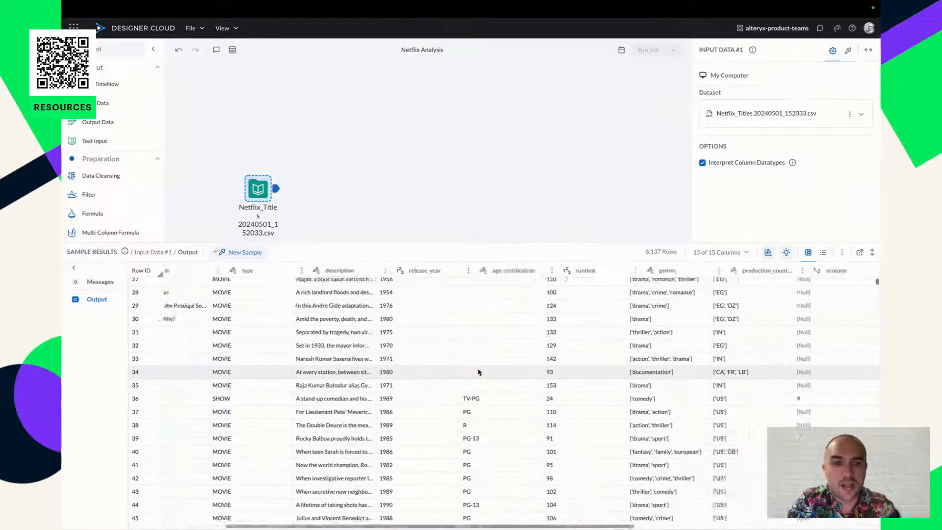
scroll(479, 372, right, 5)
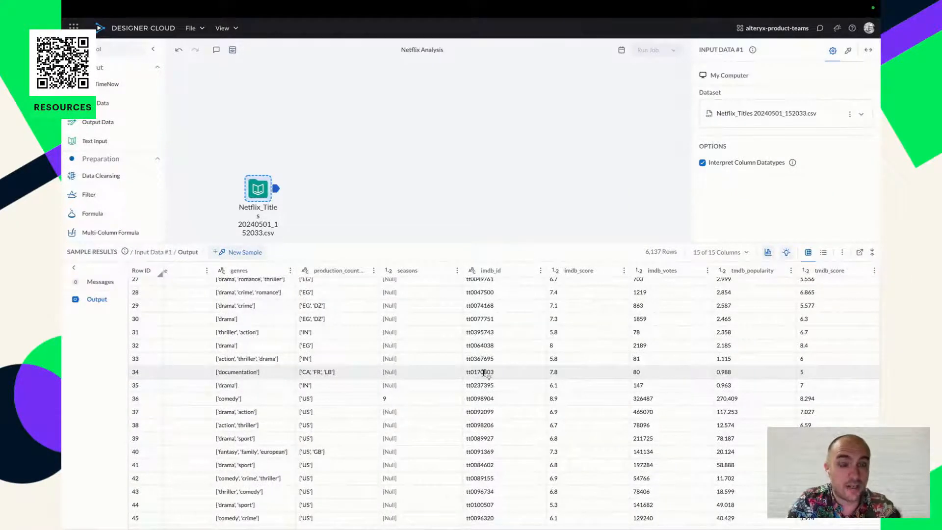
scroll(483, 372, left, 8)
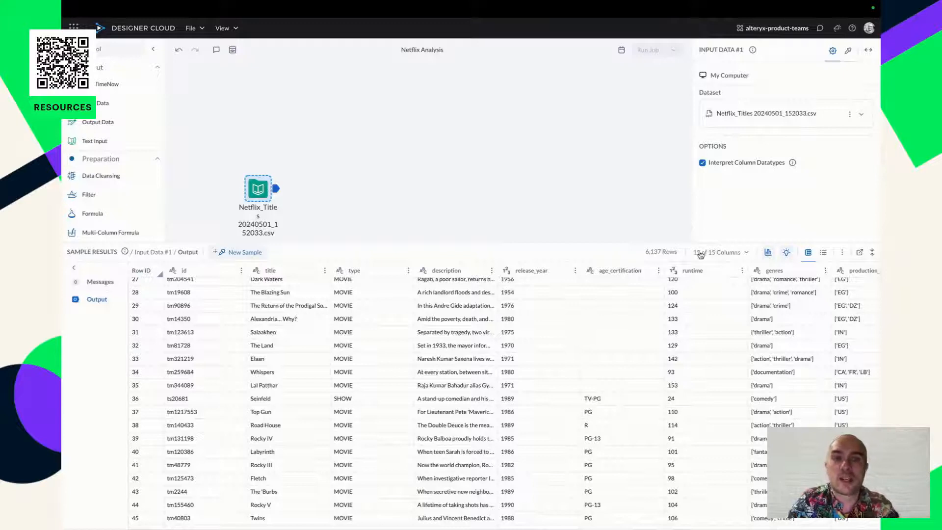
scroll(563, 342, right, 3)
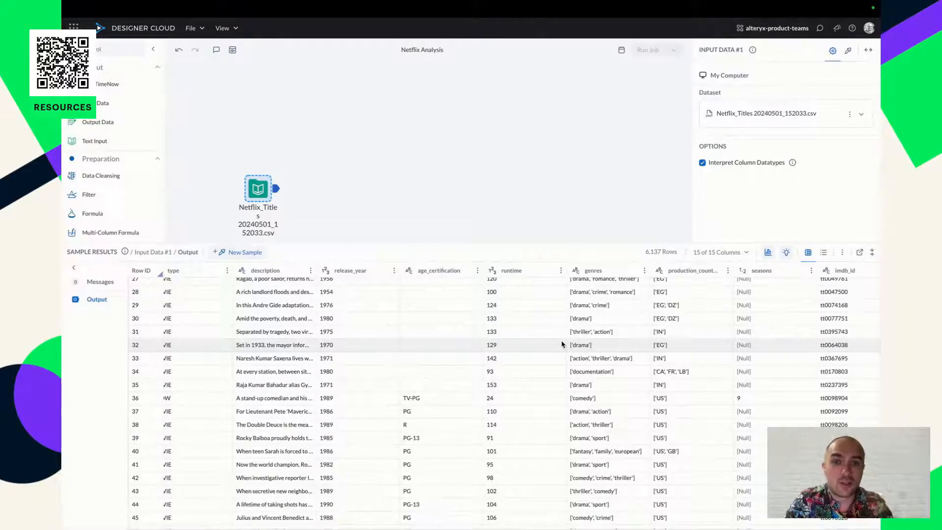
scroll(563, 344, right, 6)
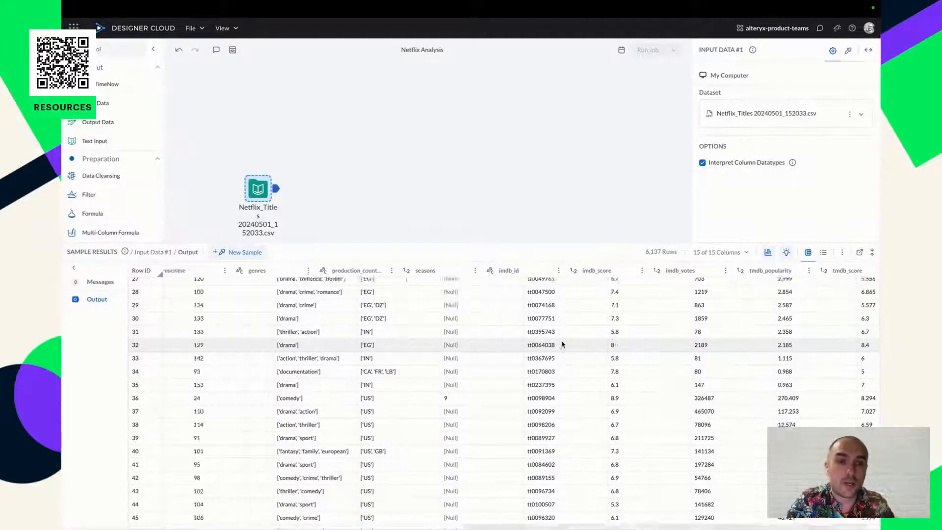
scroll(562, 344, left, 10)
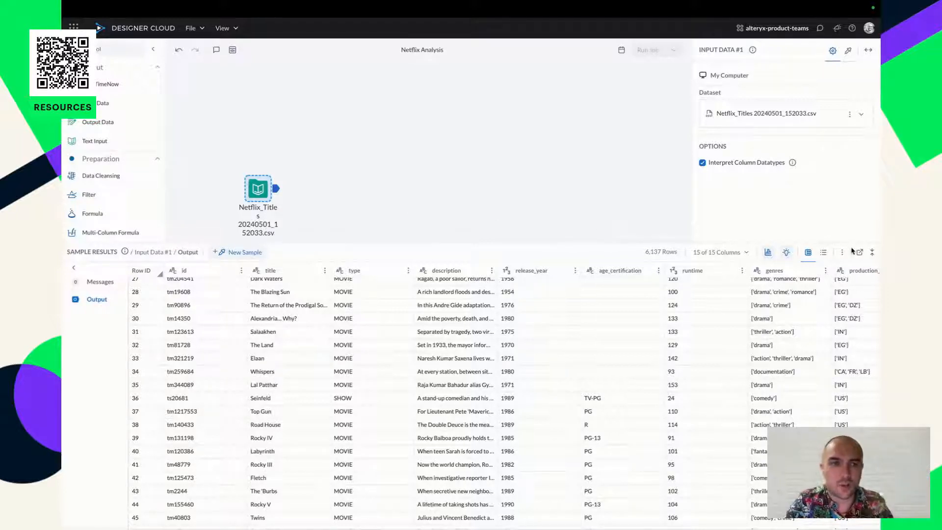
Try a smaller and a larger sample results pane, and return it to its default height.
drag(848, 242, 836, 396)
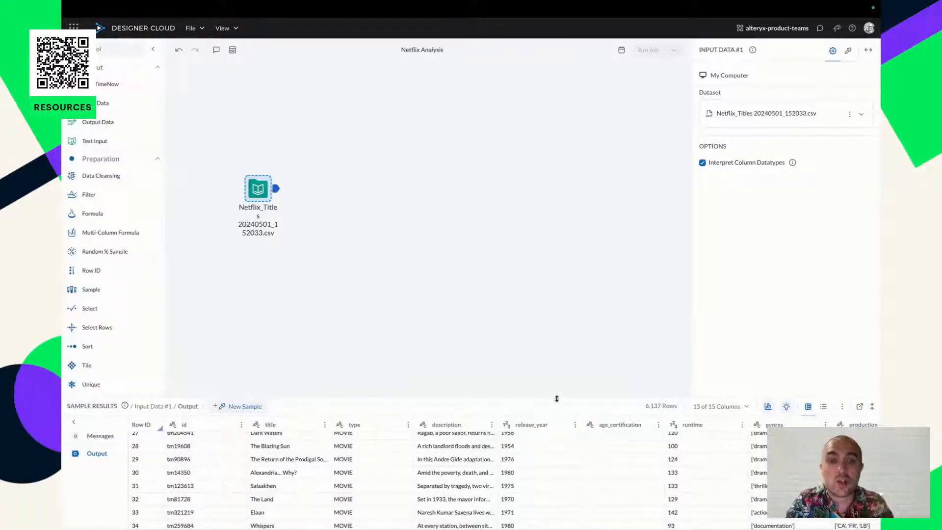
drag(558, 397, 583, 278)
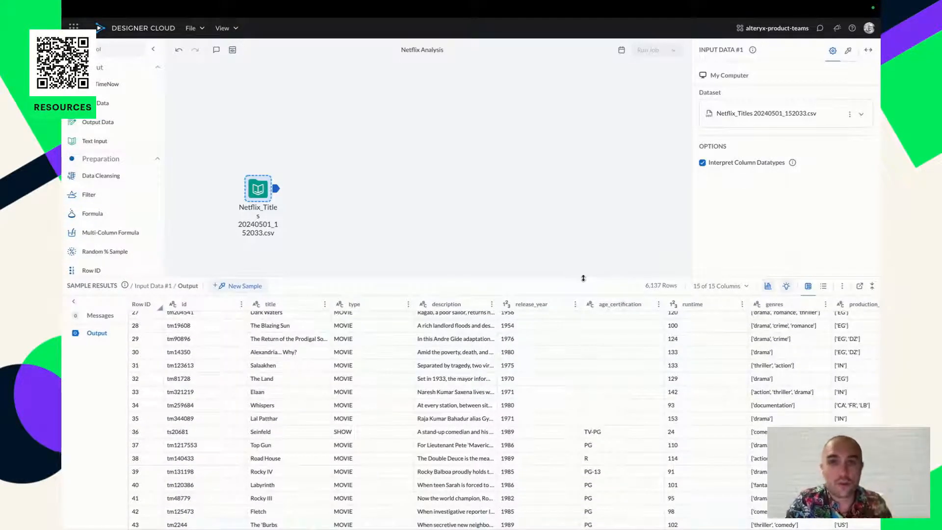
click(872, 289)
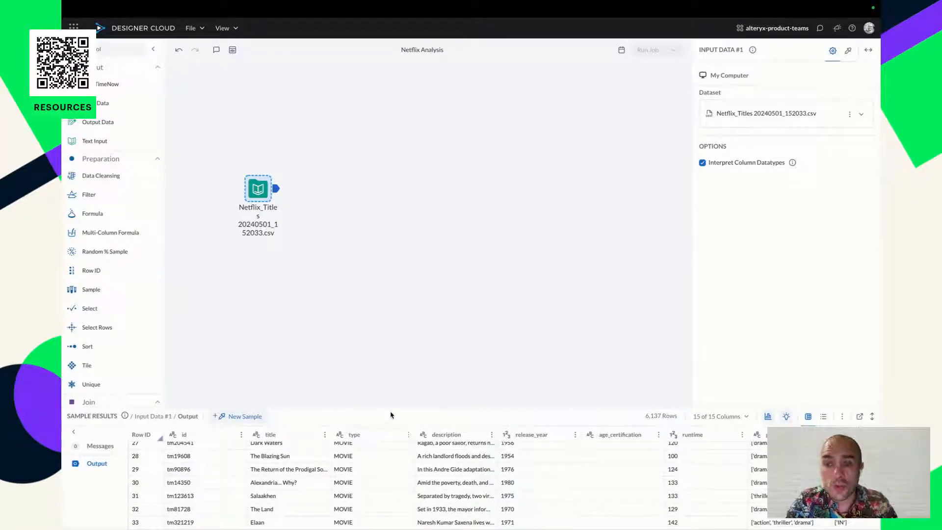
Enlarge the sample results pane to about half the window and review the genres, production countries, seasons and score columns, returning to the first row.
drag(397, 407, 415, 284)
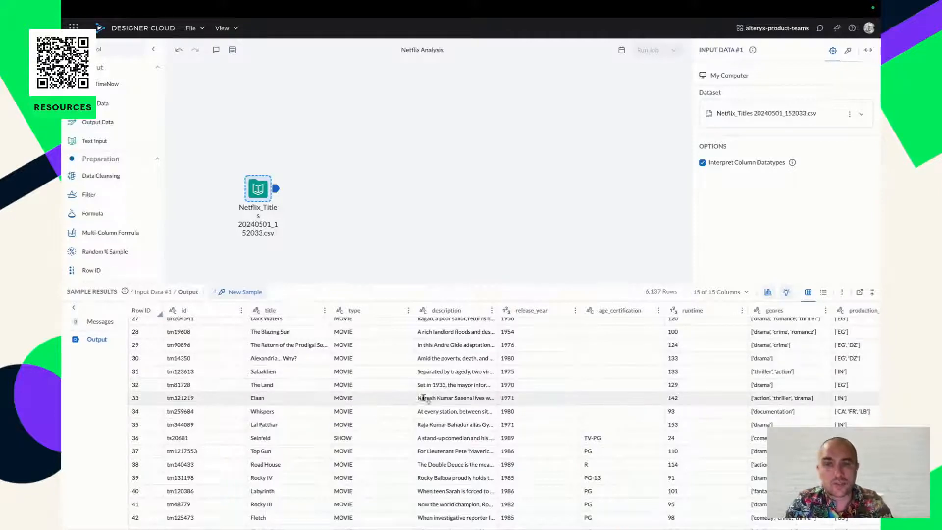
scroll(428, 402, right, 2)
scroll(305, 398, right, 3)
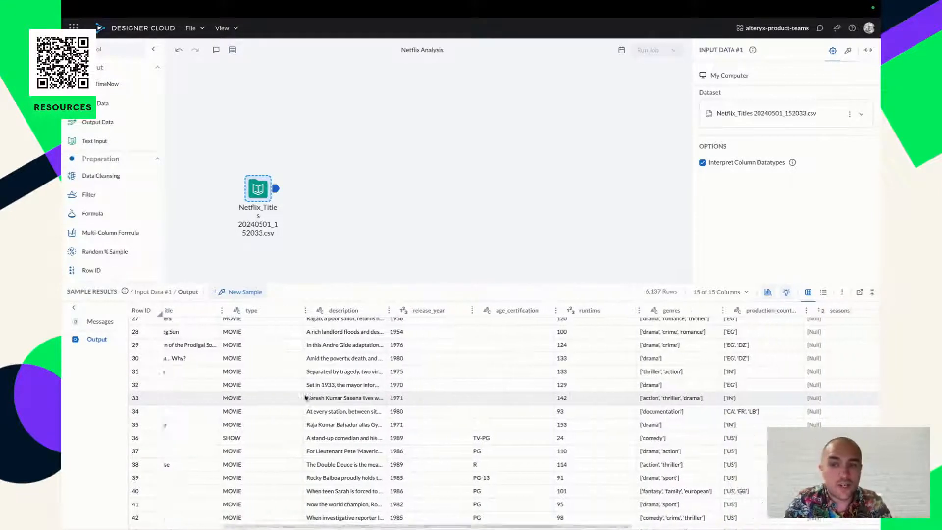
scroll(305, 398, right, 4)
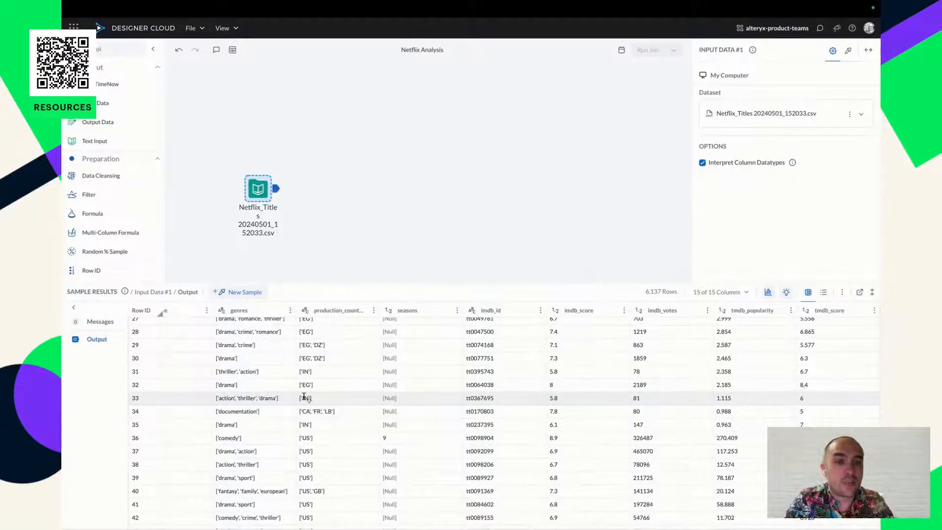
scroll(305, 398, left, 2)
scroll(304, 398, left, 4)
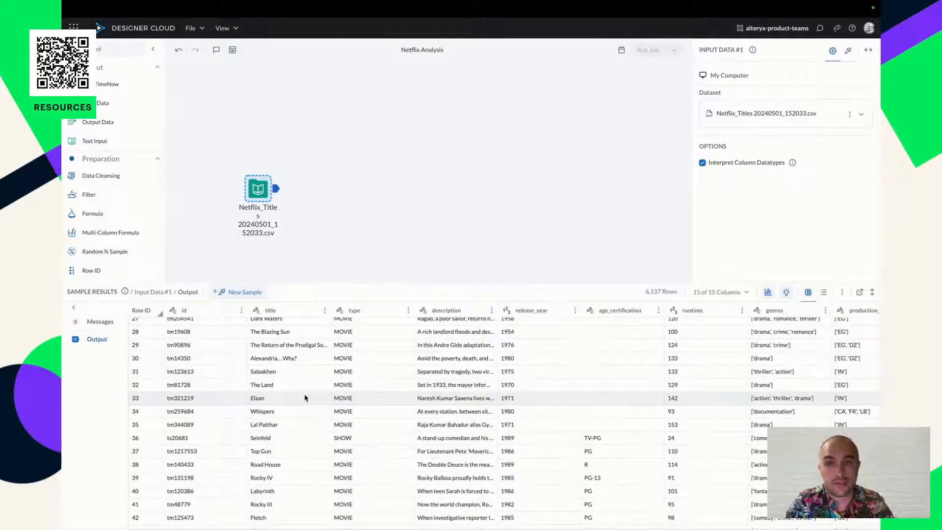
scroll(305, 398, up, 10)
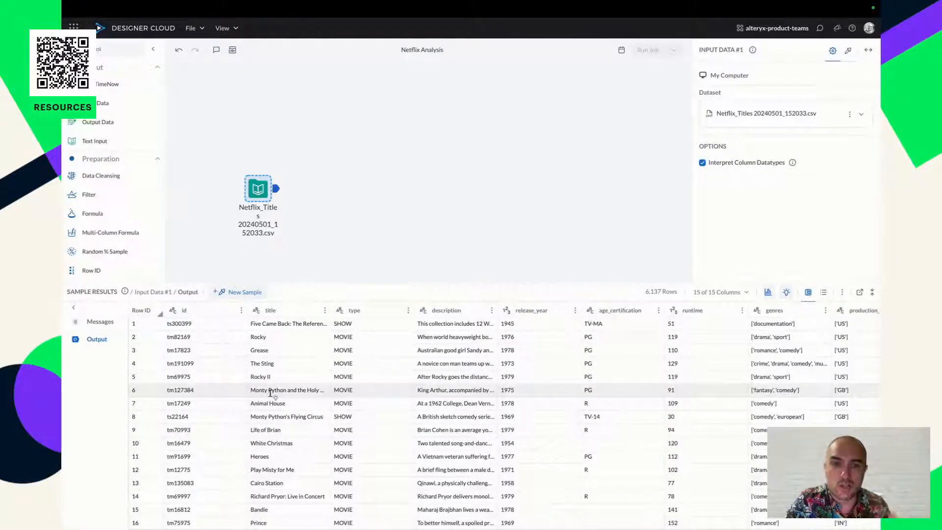
scroll(269, 393, right, 5)
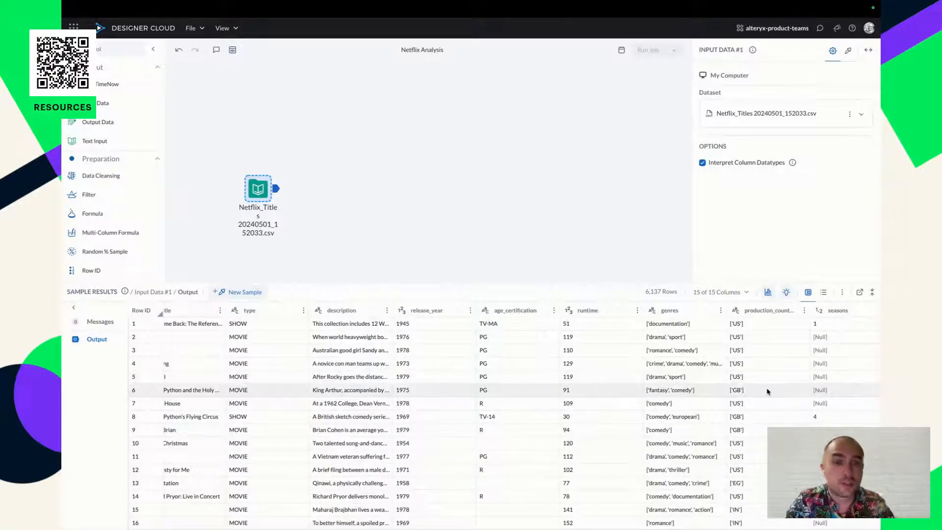
scroll(768, 391, right, 5)
scroll(694, 383, left, 10)
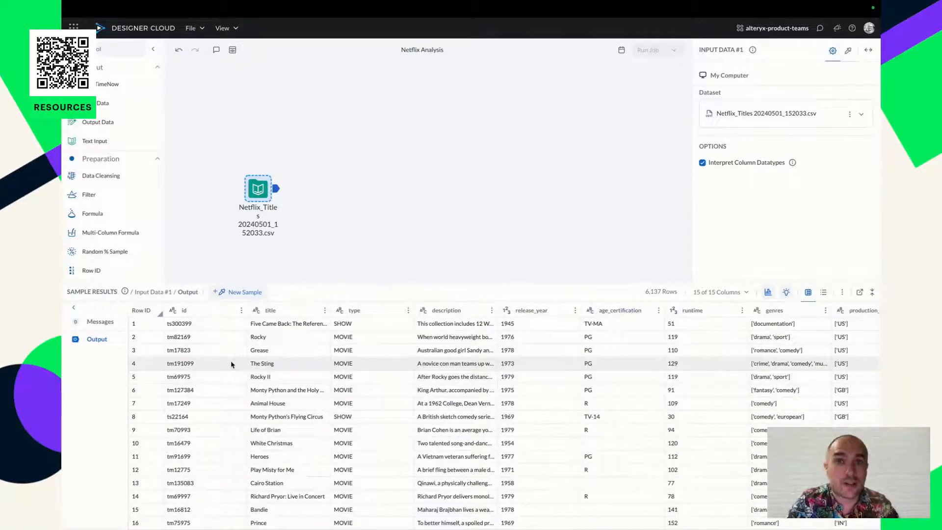
Check the data type options of the id, release_year and seasons columns in the sample results.
click(174, 313)
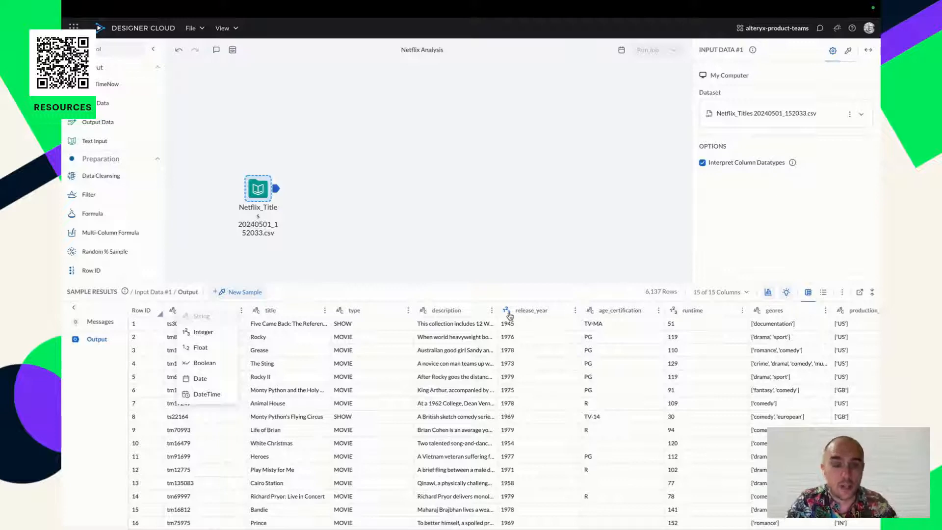
scroll(518, 373, down, 6)
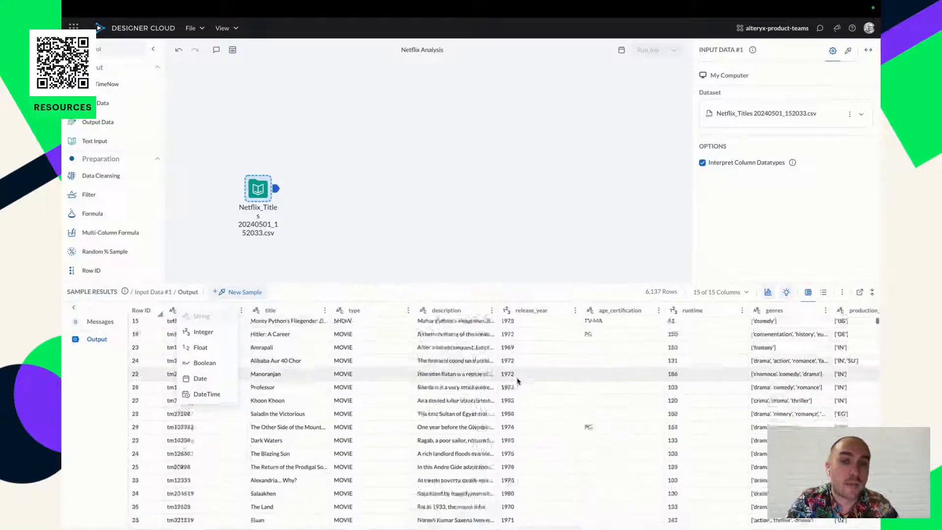
click(508, 314)
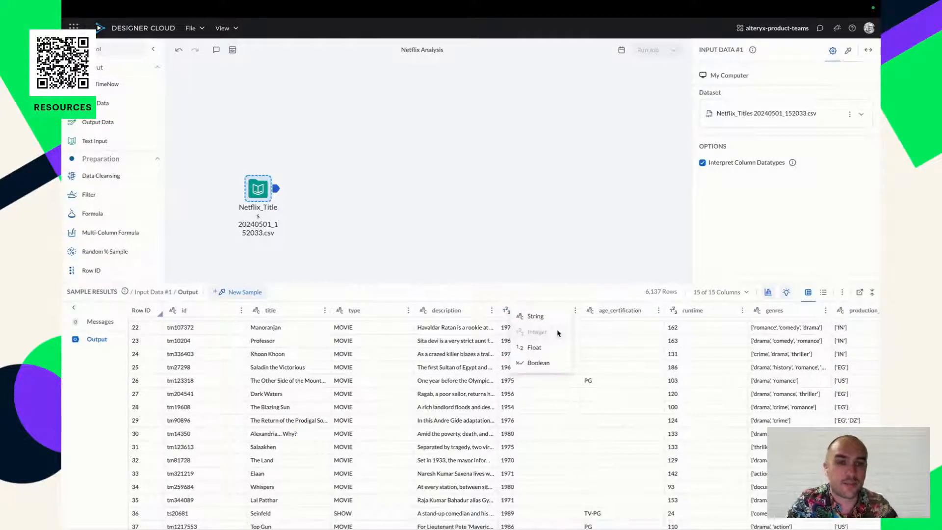
scroll(589, 328, right, 4)
scroll(633, 330, right, 5)
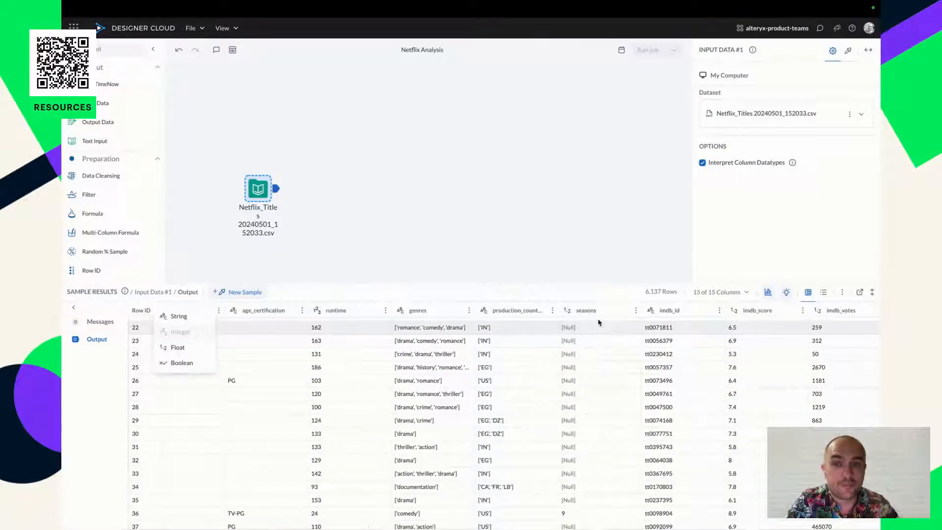
click(568, 311)
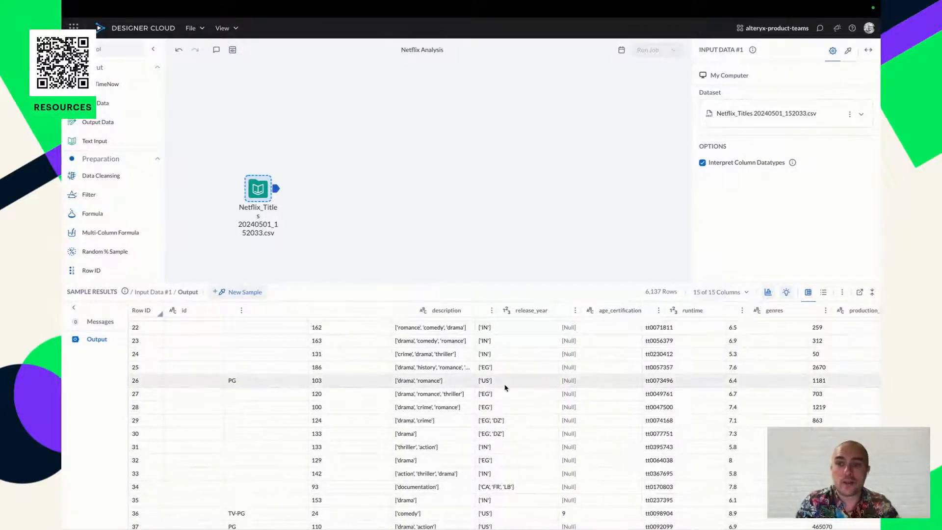
Review the columns through tmdb_score and check the data type options of the imdb_id column.
scroll(506, 388, left, 2)
scroll(506, 387, right, 3)
scroll(505, 388, right, 3)
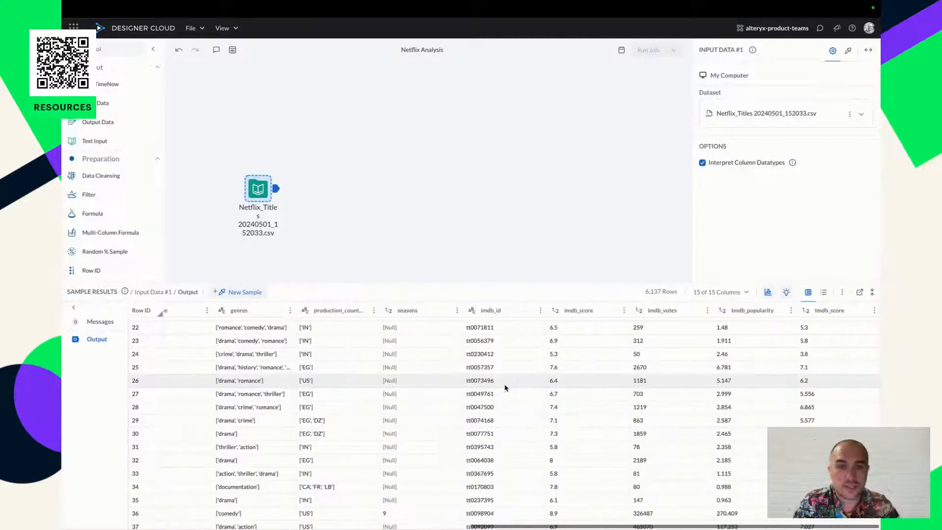
scroll(612, 387, up, 2)
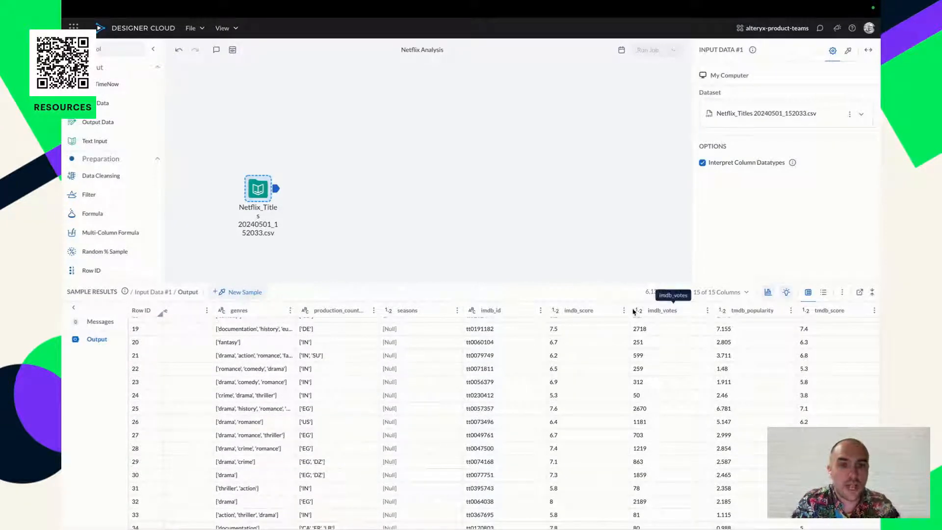
click(471, 311)
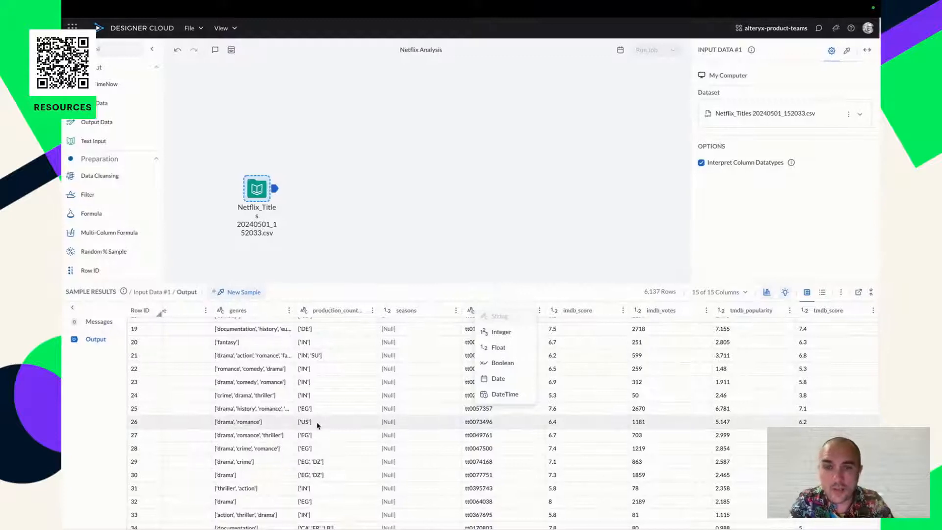
click(371, 422)
Return to the first rows and look across all sample columns from id to tmdb_score.
scroll(353, 419, left, 10)
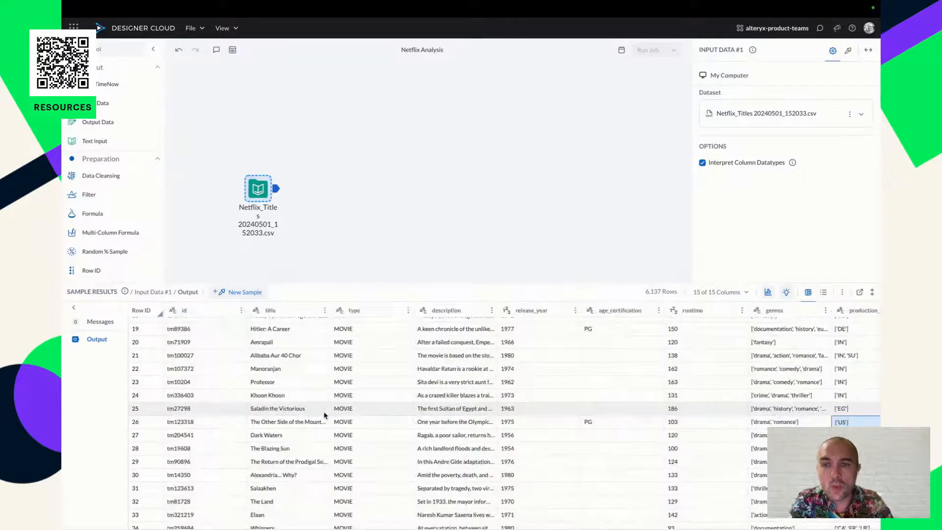
scroll(323, 416, up, 6)
scroll(324, 415, right, 2)
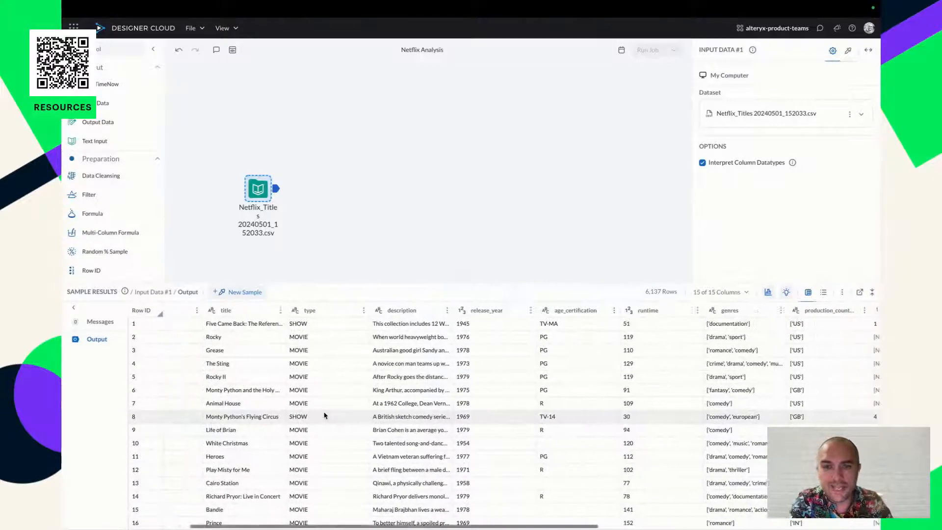
scroll(324, 416, right, 5)
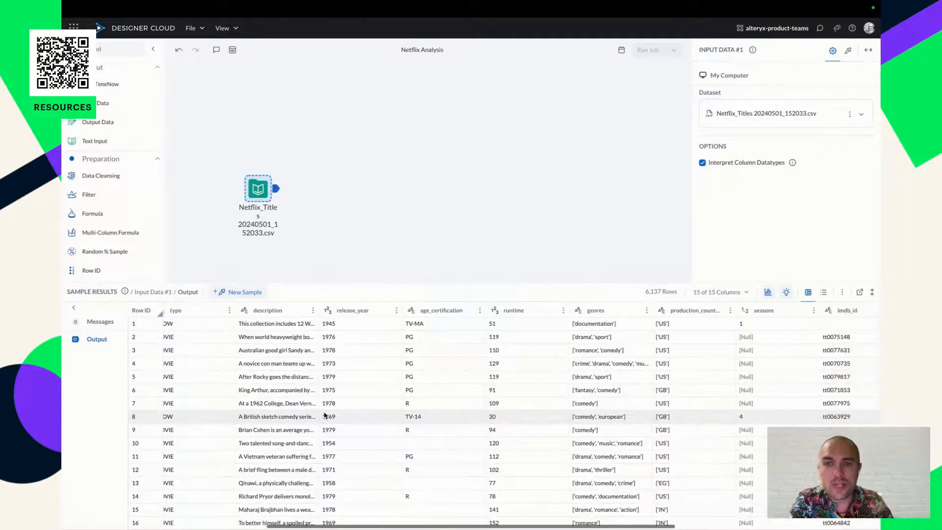
scroll(324, 416, right, 1)
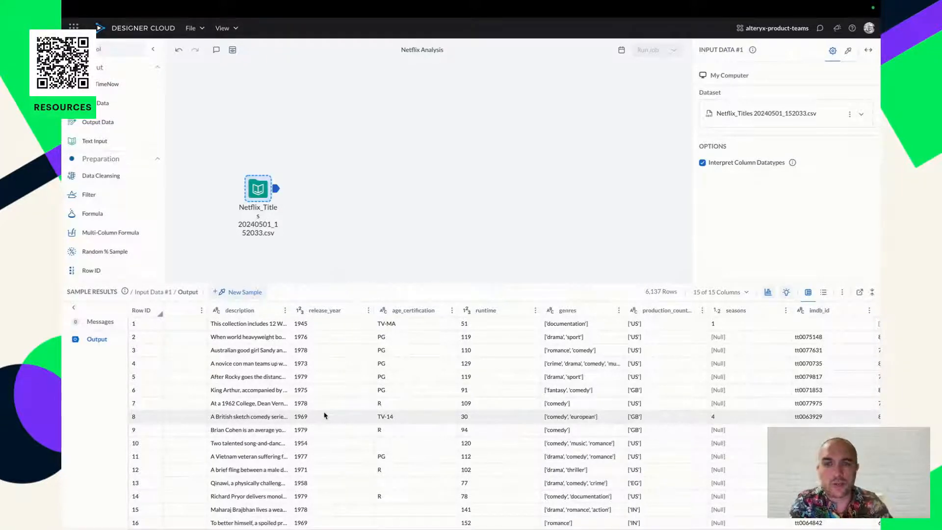
scroll(324, 415, right, 10)
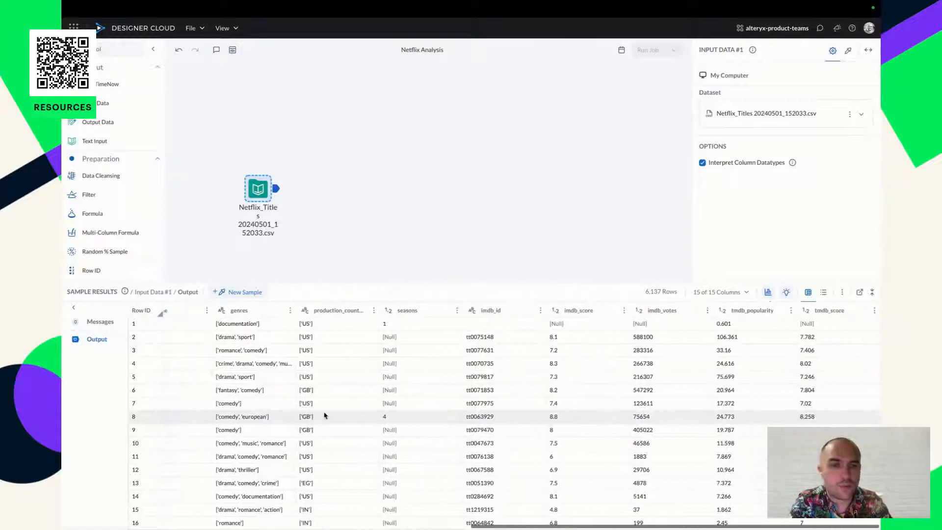
scroll(324, 416, left, 10)
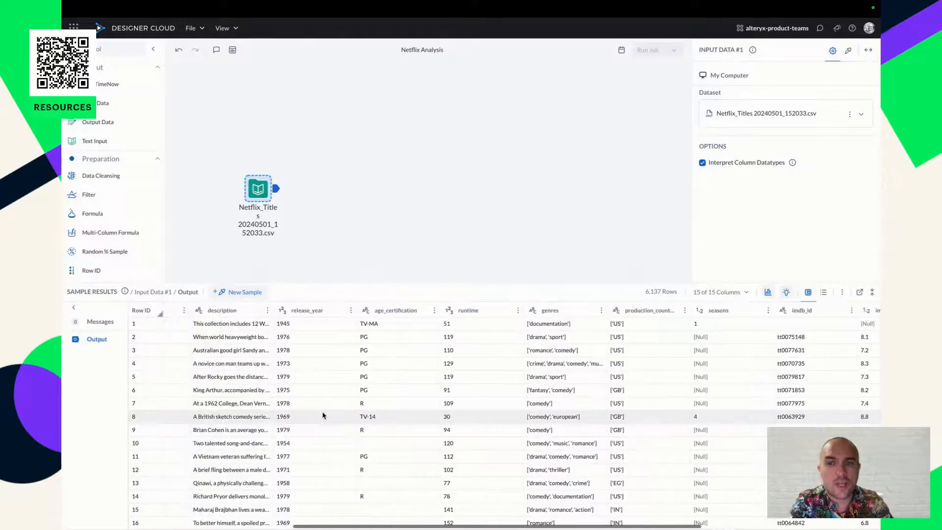
scroll(323, 415, left, 3)
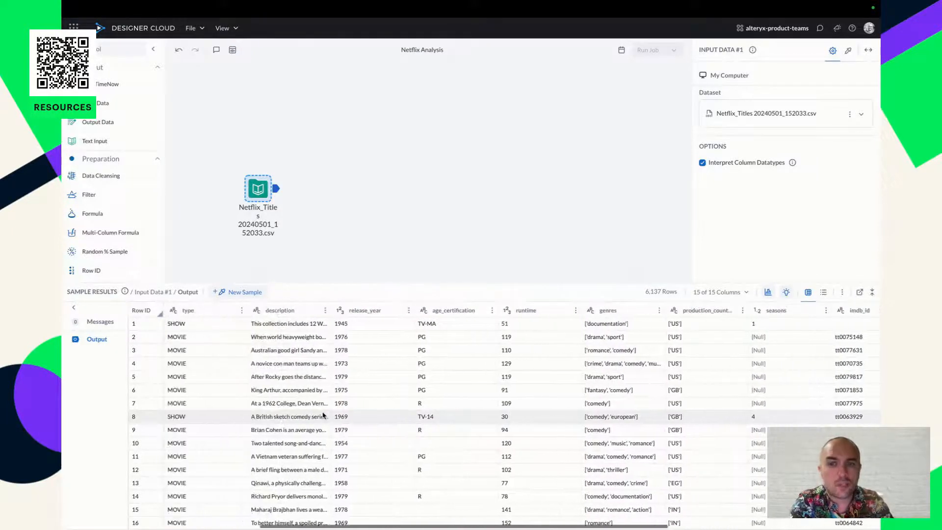
Select the age_certification column and inspect its values and blanks down the sample rows.
click(481, 310)
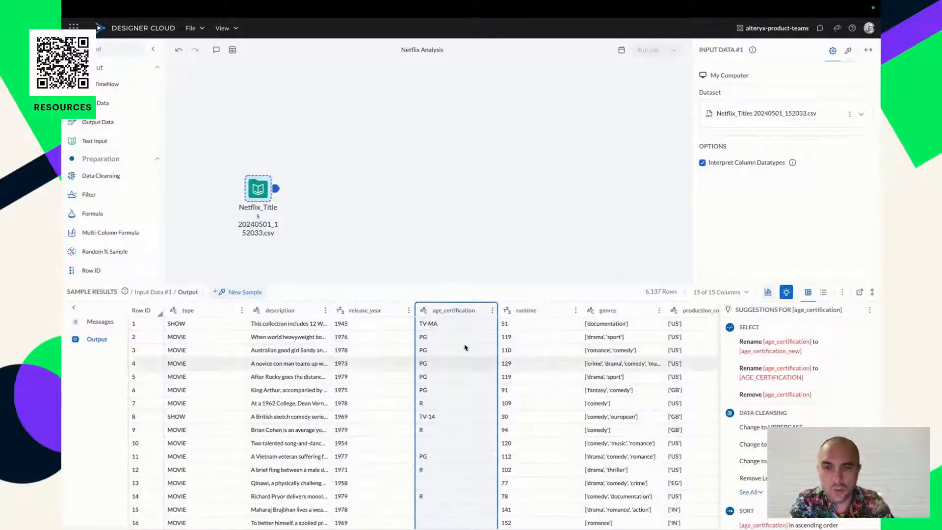
scroll(471, 484, down, 5)
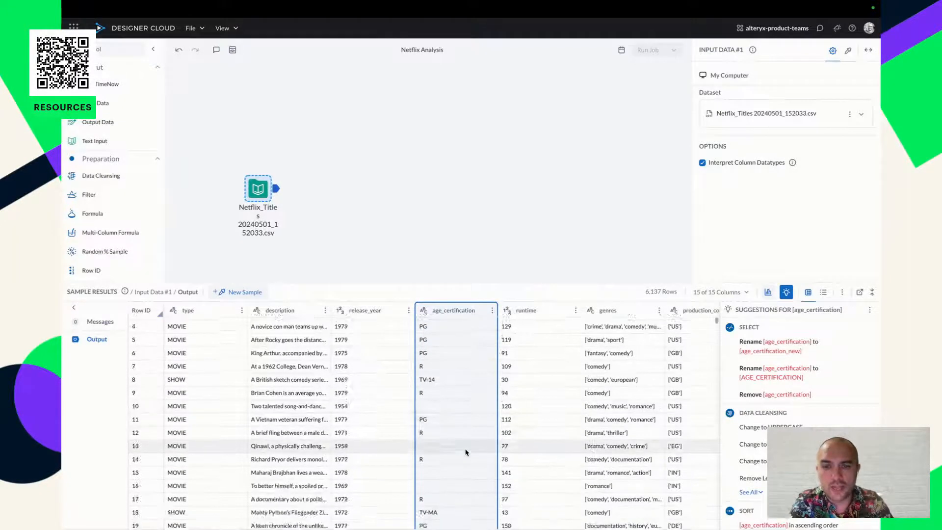
scroll(467, 452, down, 6)
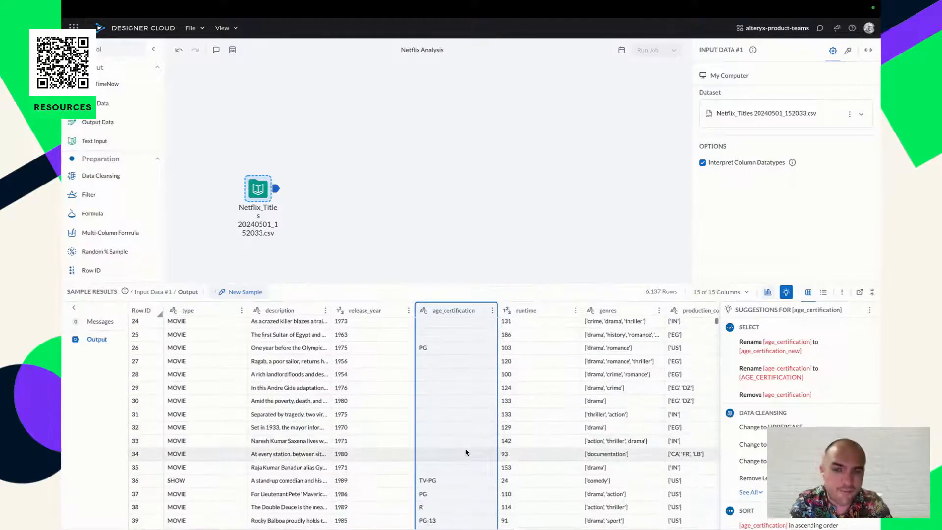
scroll(466, 452, down, 5)
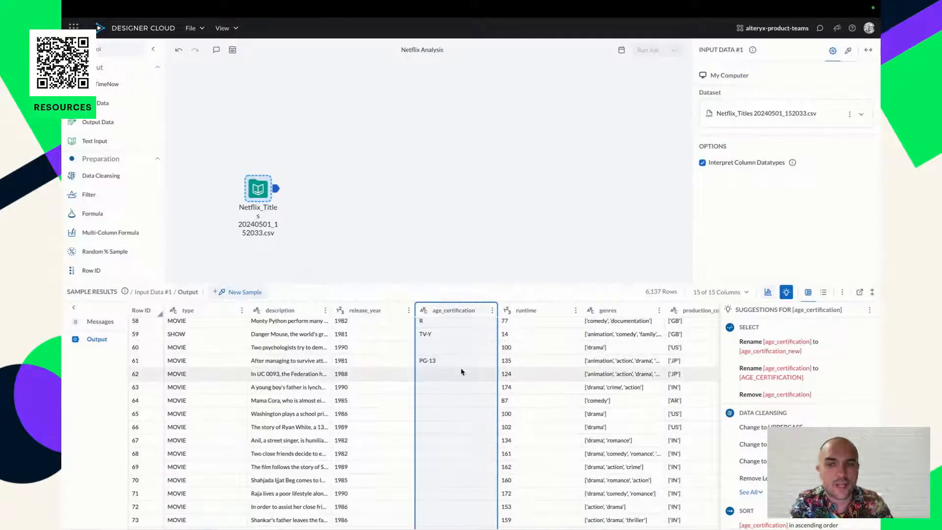
scroll(461, 372, left, 2)
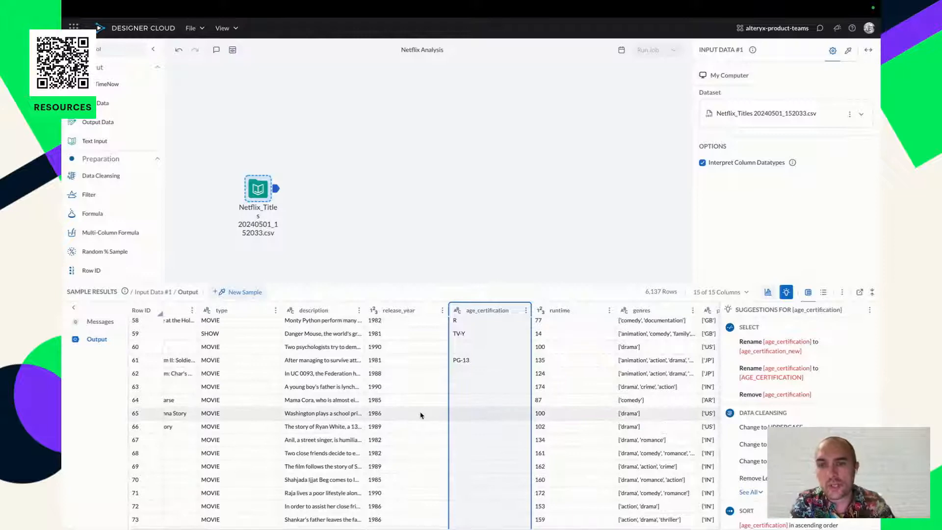
scroll(415, 421, down, 4)
scroll(420, 416, up, 8)
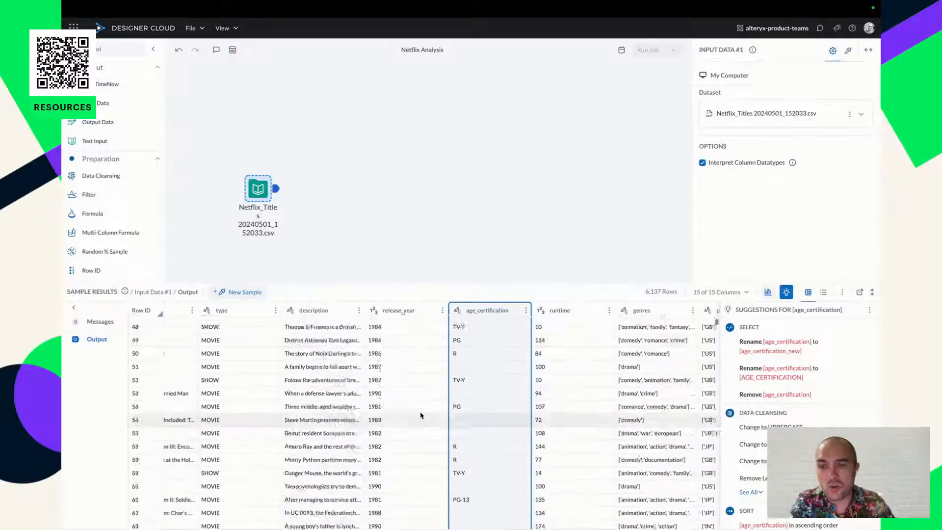
Select the release_year column and examine its values down the sample rows, returning to the first row.
click(420, 312)
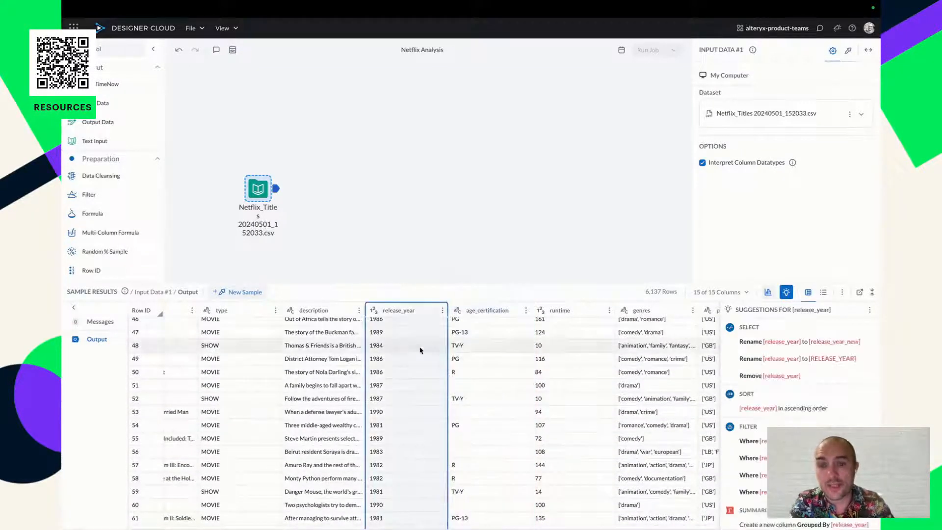
scroll(416, 379, down, 6)
scroll(416, 380, down, 8)
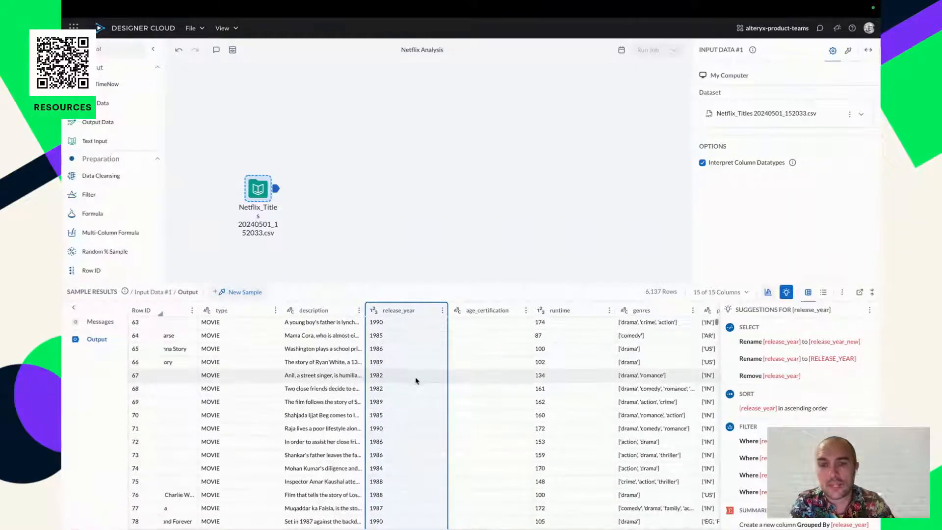
scroll(416, 381, up, 20)
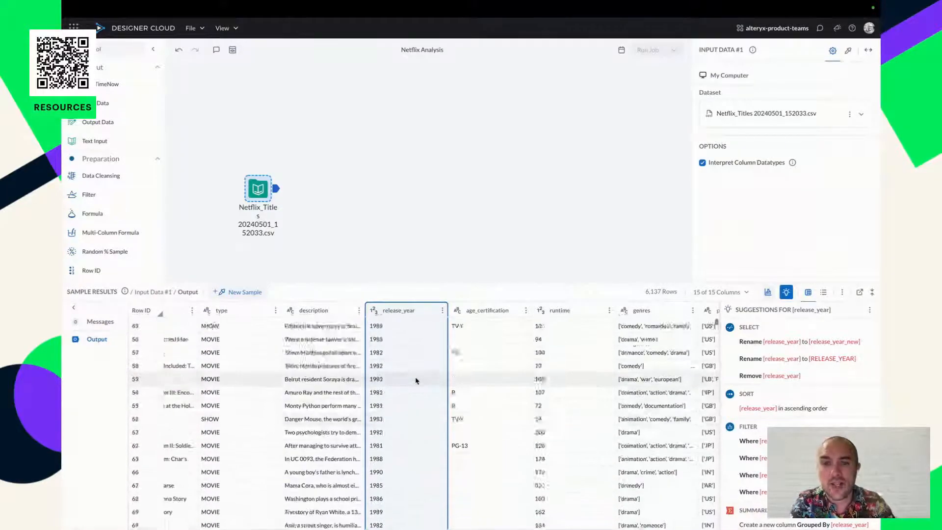
scroll(416, 380, up, 6)
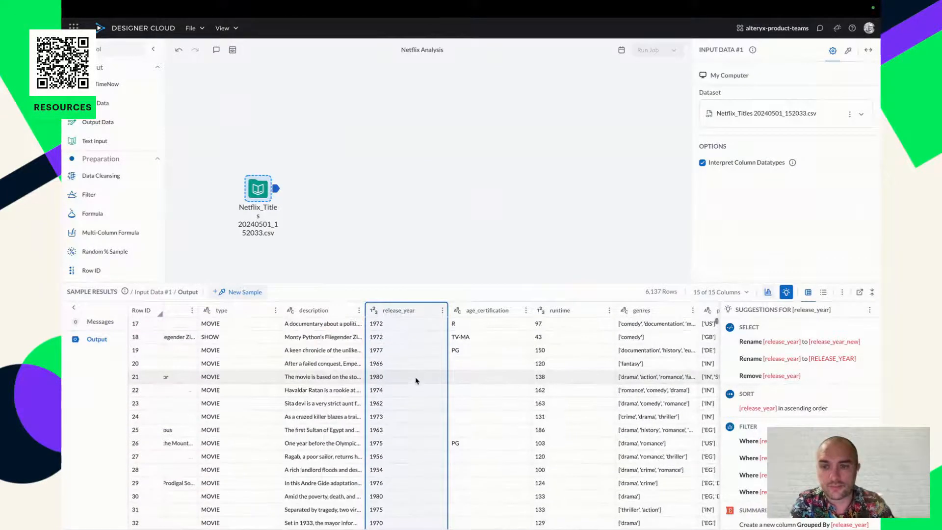
Review the runtime, genres, production countries, seasons and IMDb columns in the first sample rows.
scroll(416, 381, right, 2)
scroll(415, 381, right, 3)
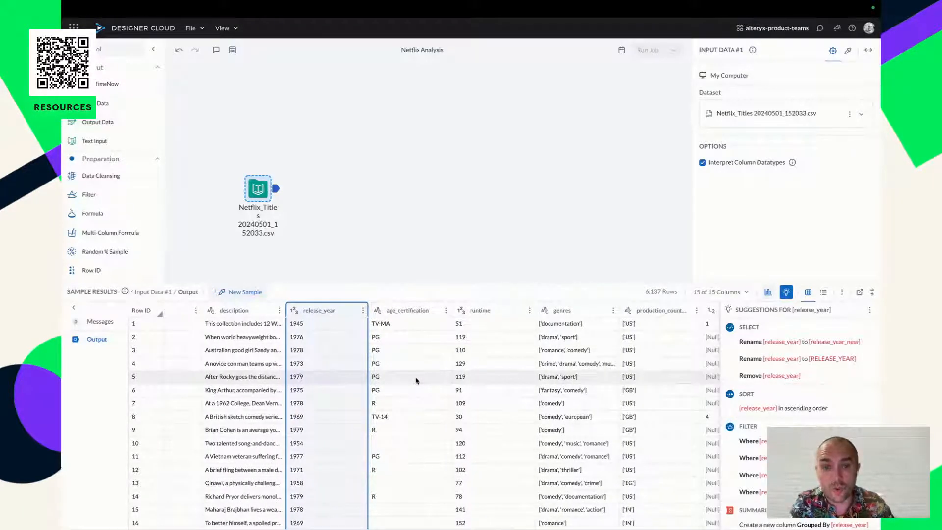
scroll(416, 380, right, 3)
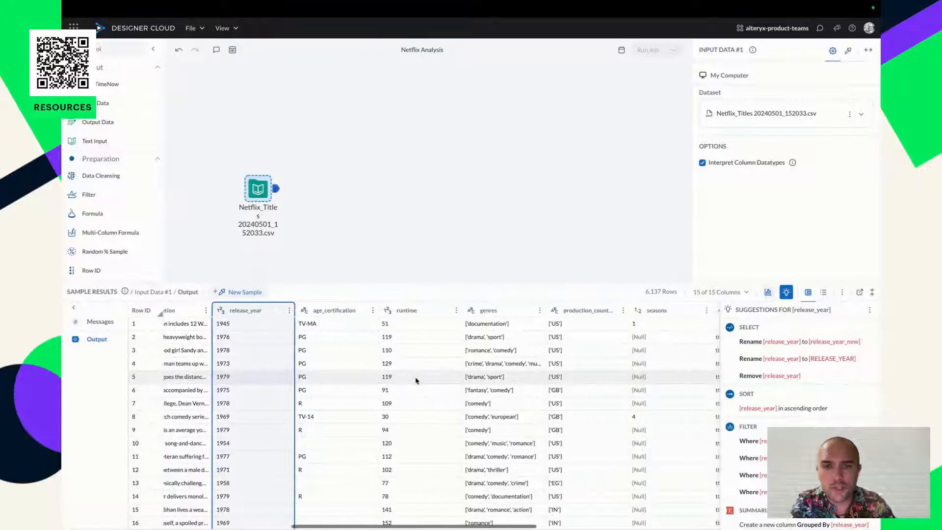
scroll(420, 371, right, 4)
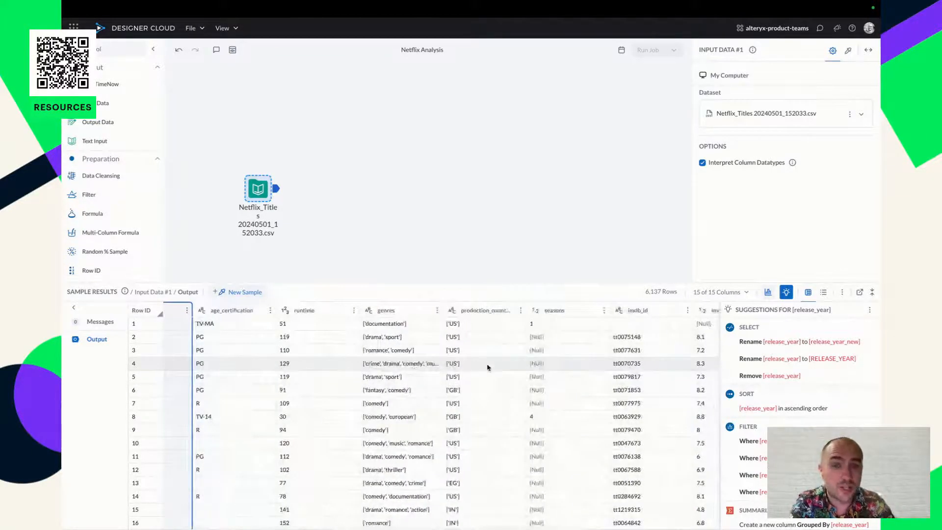
scroll(488, 367, right, 3)
scroll(488, 367, right, 2)
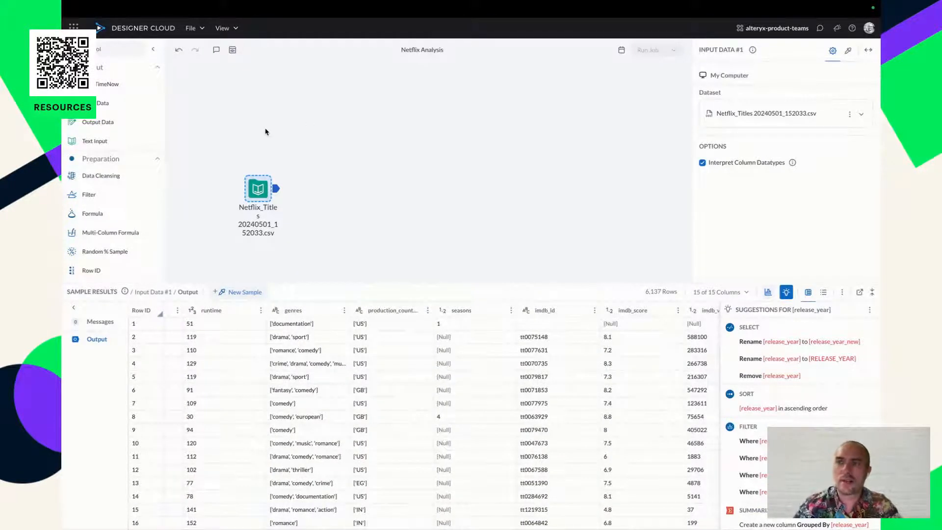
Add a Select tool to the canvas, connected to the output of the Netflix_Titles input.
mouse_move(134, 174)
scroll(134, 175, down, 5)
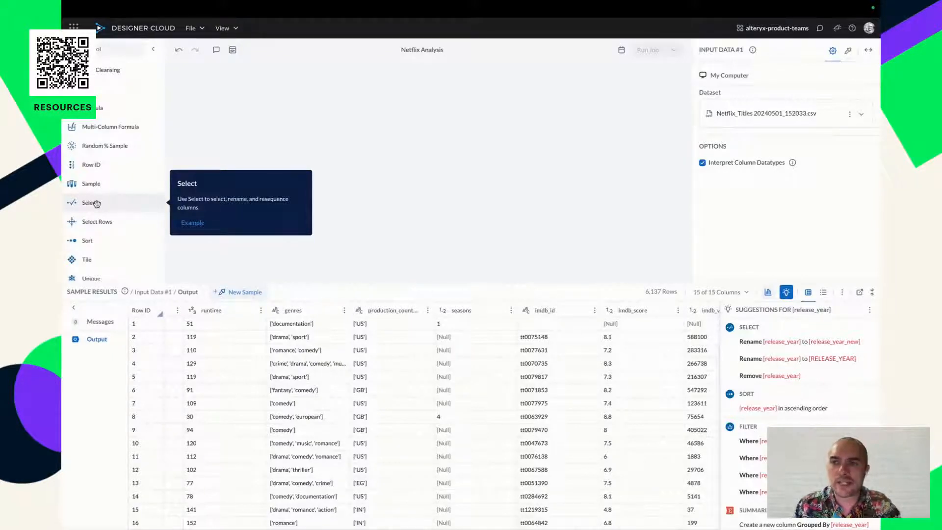
drag(96, 204, 372, 187)
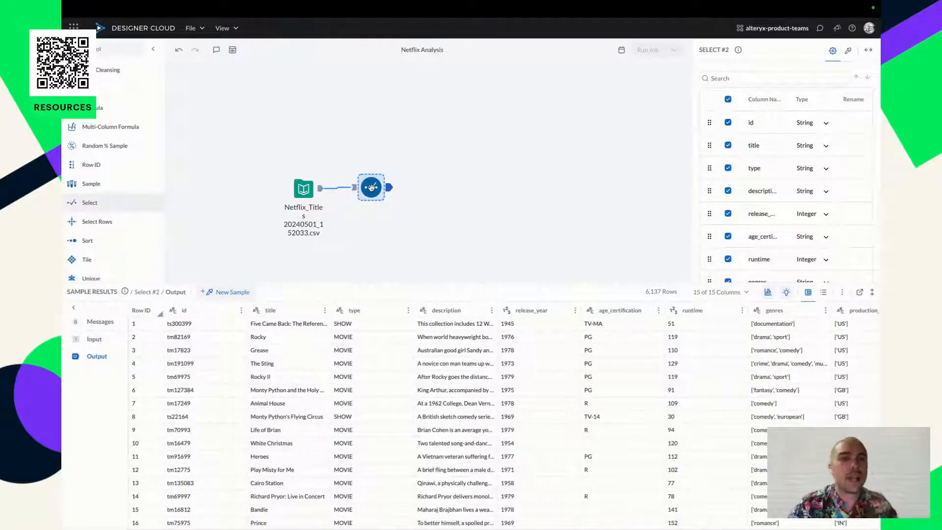
Look over the column list of the Select tool and deselect all columns at once.
click(729, 169)
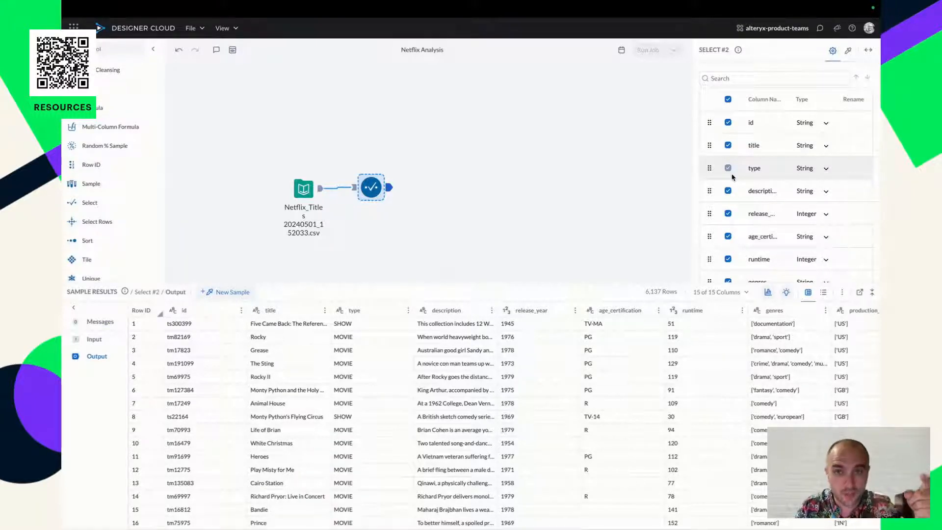
scroll(732, 178, down, 1)
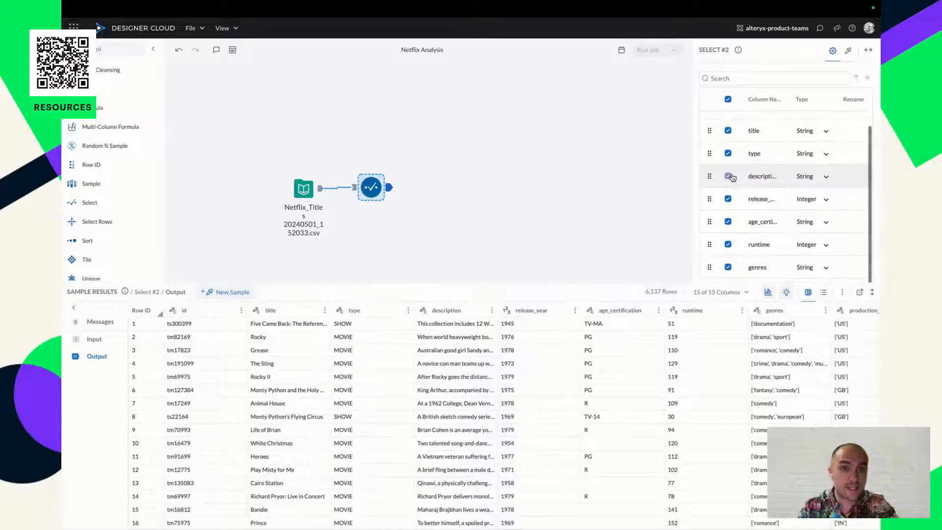
scroll(733, 177, up, 1)
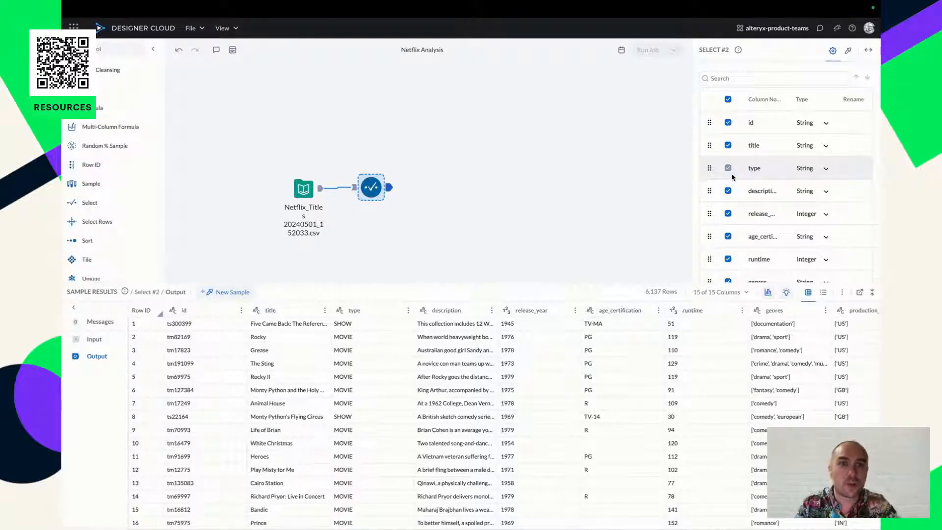
click(729, 101)
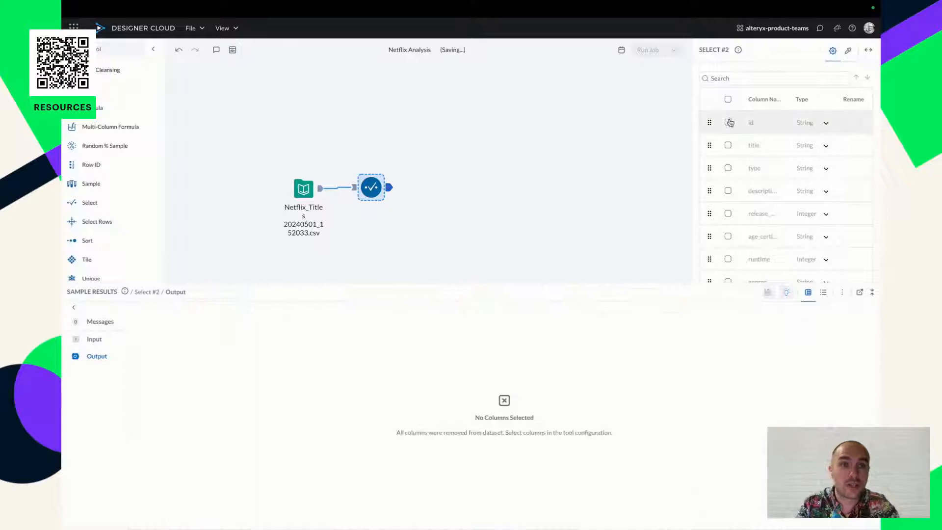
Include the id, title, release_year and age_certification columns in the Select tool.
click(729, 123)
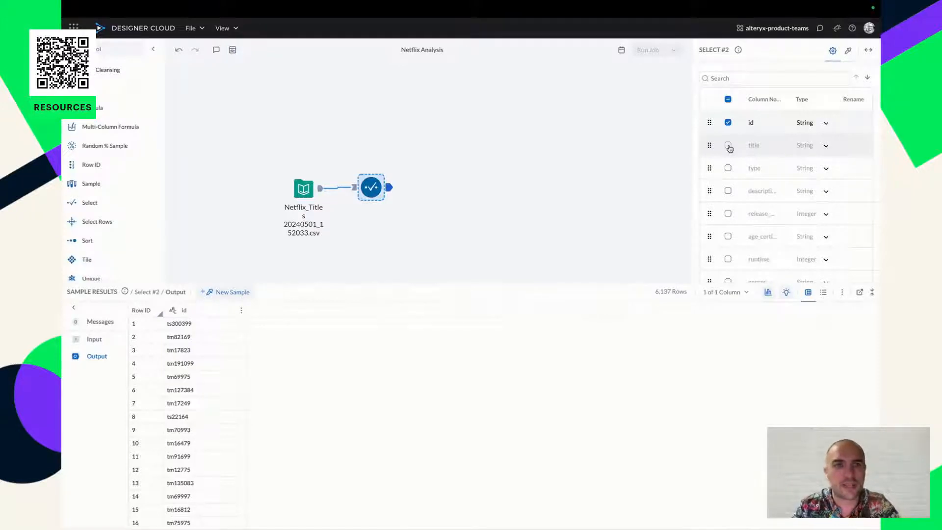
click(729, 147)
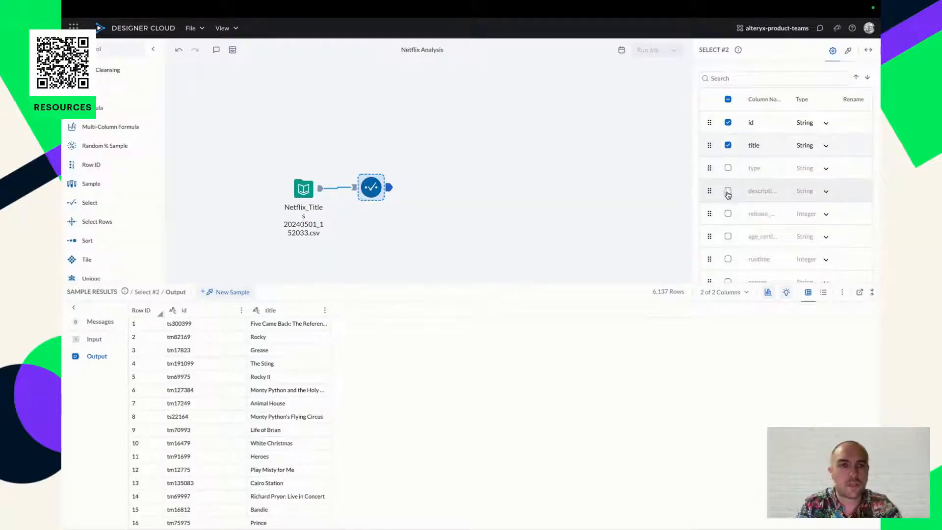
click(728, 216)
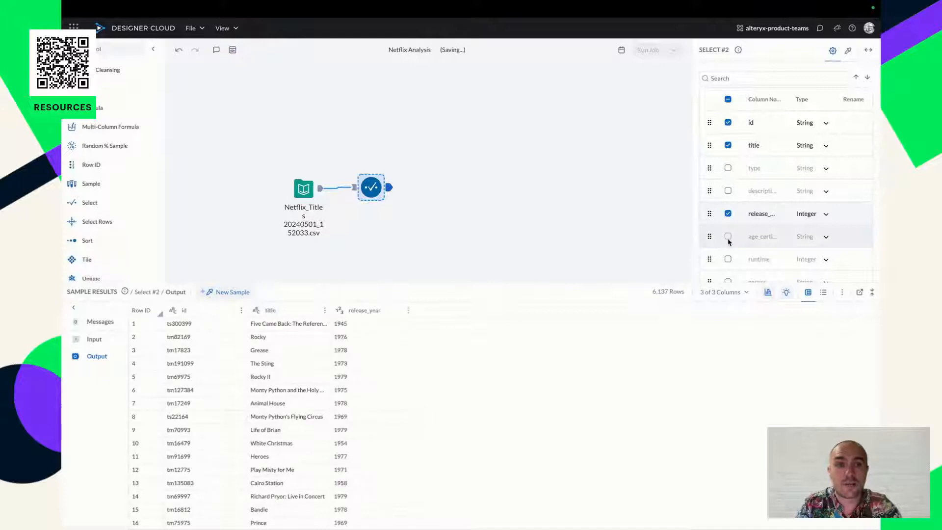
click(729, 238)
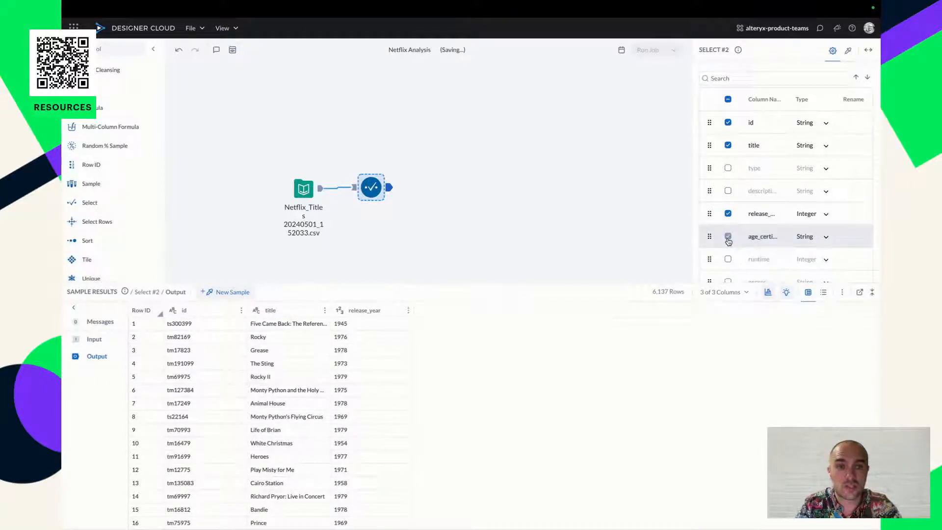
Try including the runtime column in the Select tool, and deselect it again.
scroll(732, 204, down, 1)
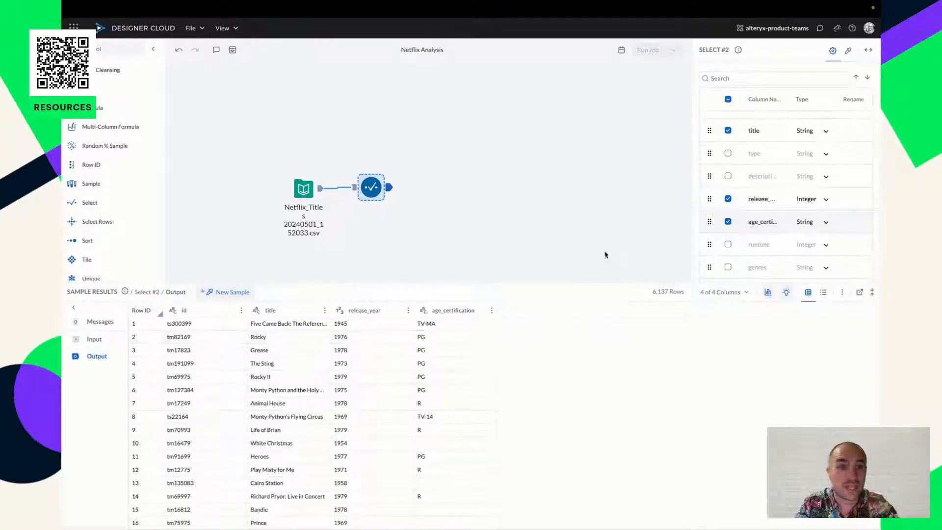
click(727, 246)
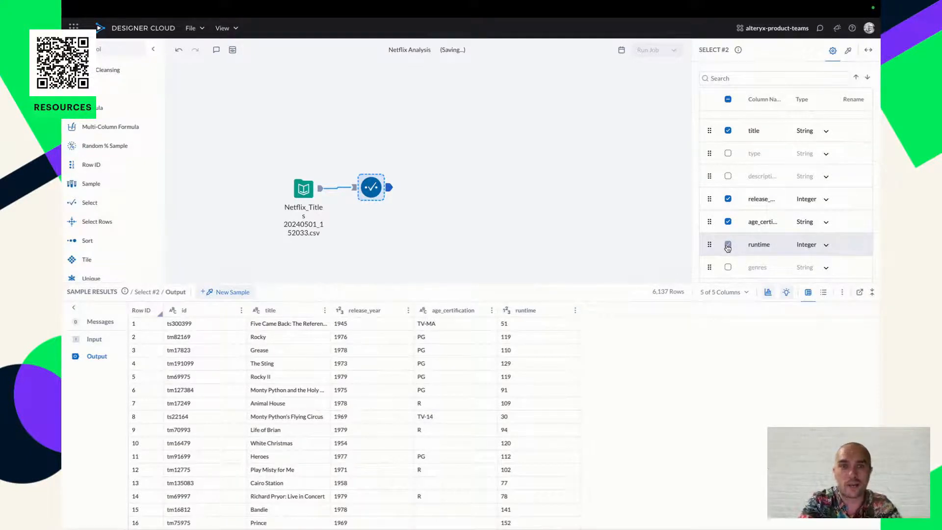
click(728, 245)
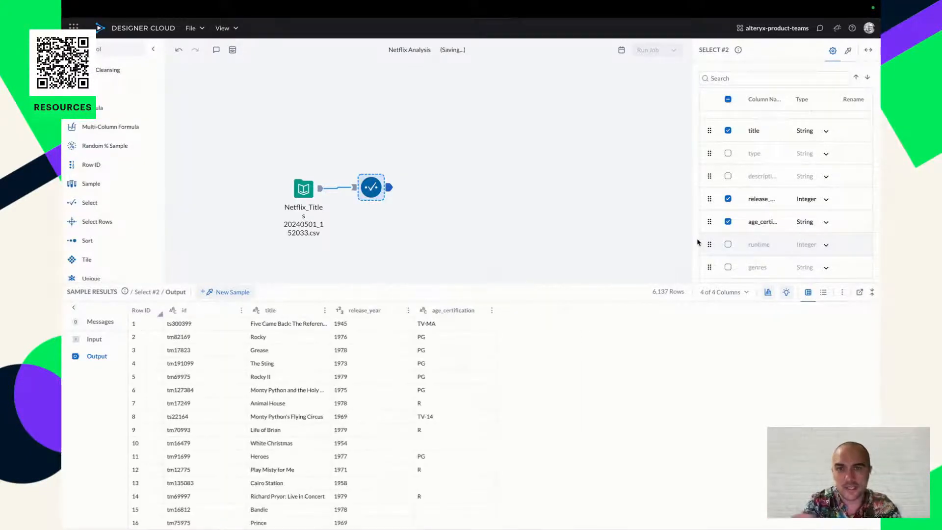
Look through the remaining unselected columns in the Select tool's list, returning to its first column.
scroll(703, 191, down, 3)
scroll(704, 191, down, 1)
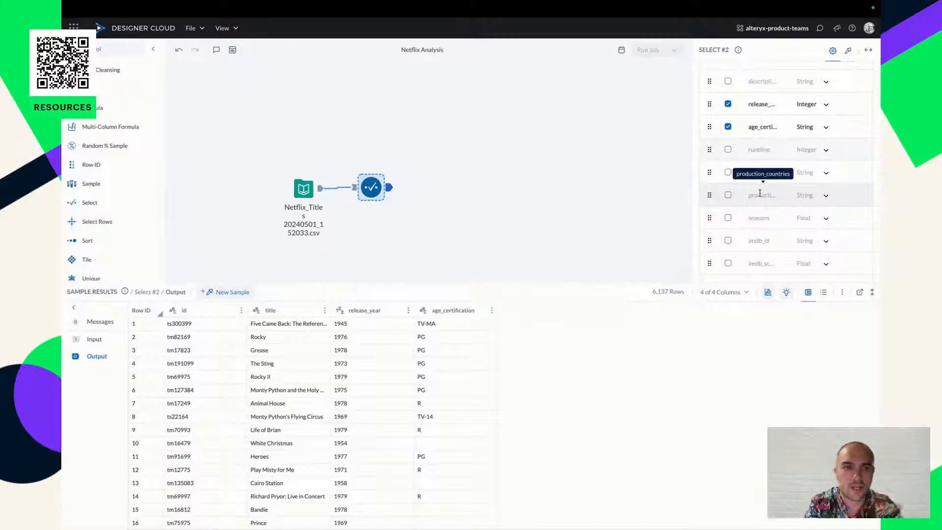
scroll(760, 193, down, 2)
scroll(760, 193, down, 2)
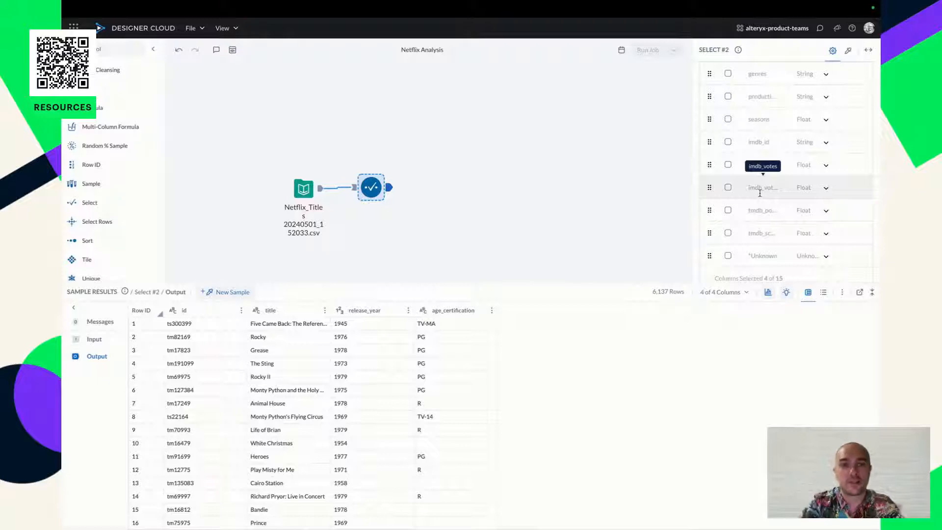
scroll(759, 193, down, 1)
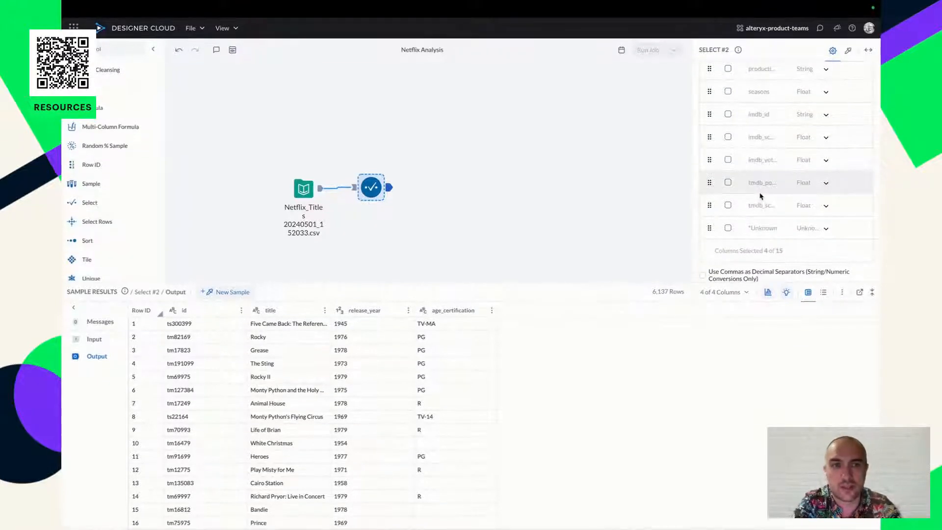
scroll(760, 194, up, 1)
scroll(760, 193, up, 5)
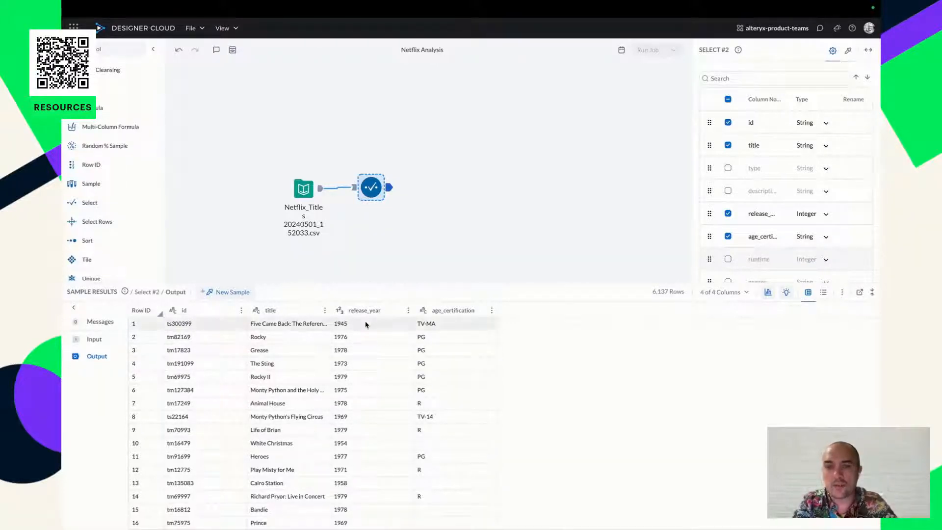
Add a Filter tool to the canvas, connected to the output of the Select tool.
mouse_move(105, 202)
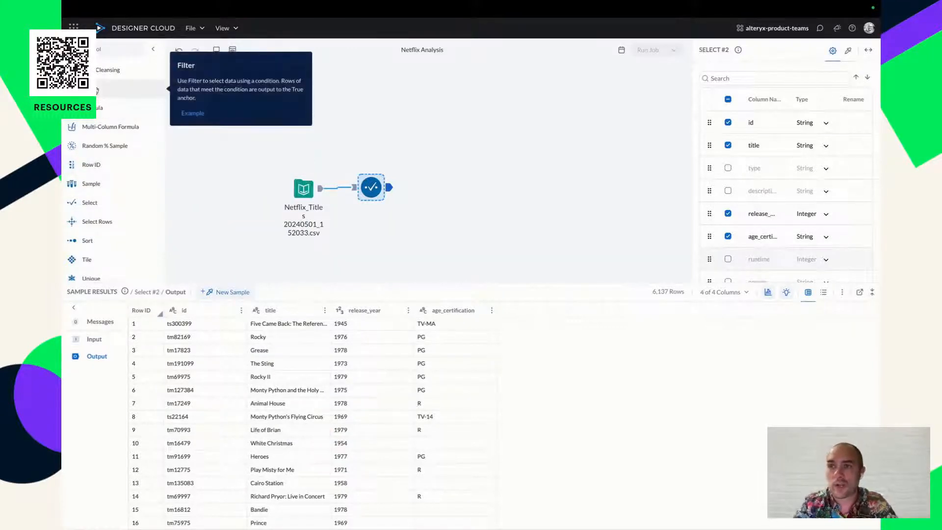
drag(96, 88, 436, 185)
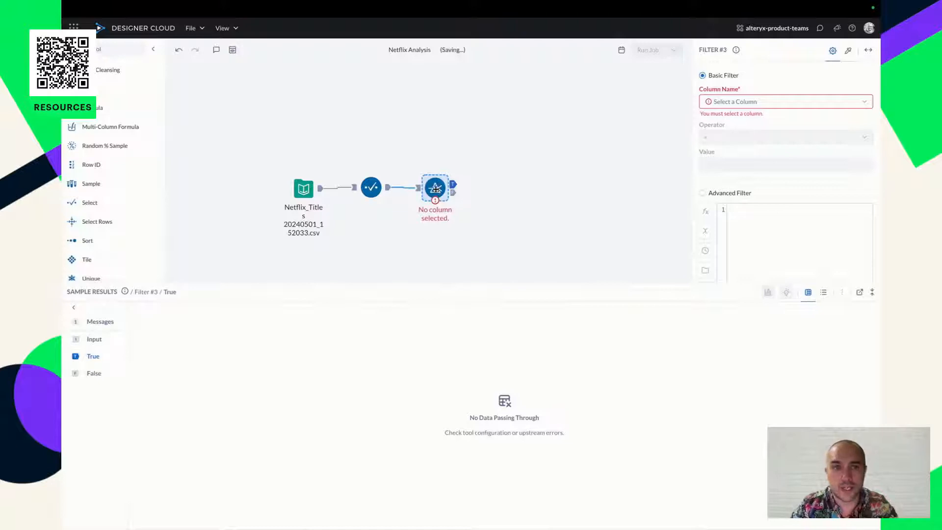
click(764, 101)
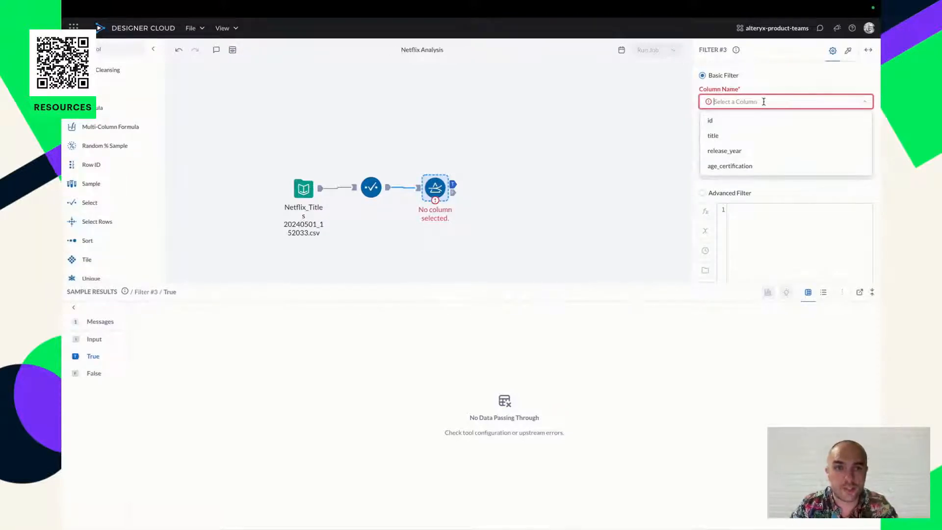
click(782, 80)
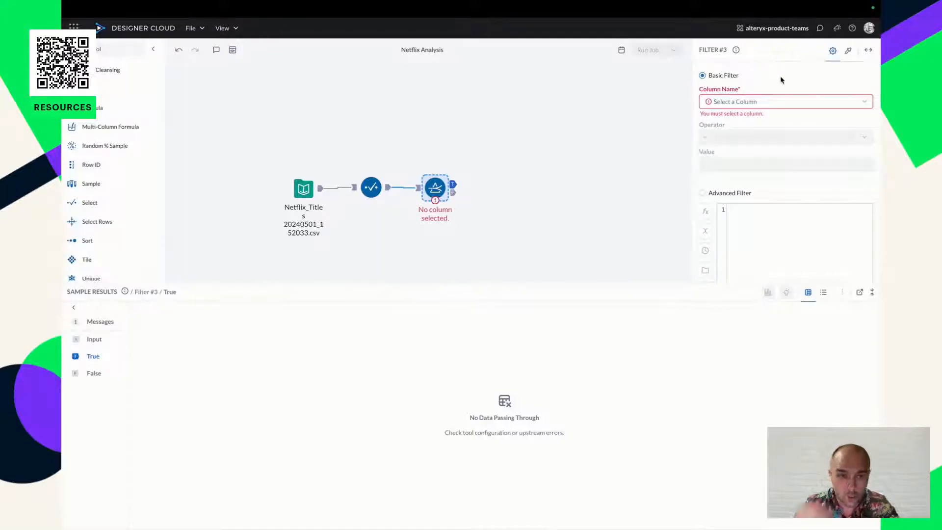
Set the basic filter condition to release_year >= 2013.
click(775, 103)
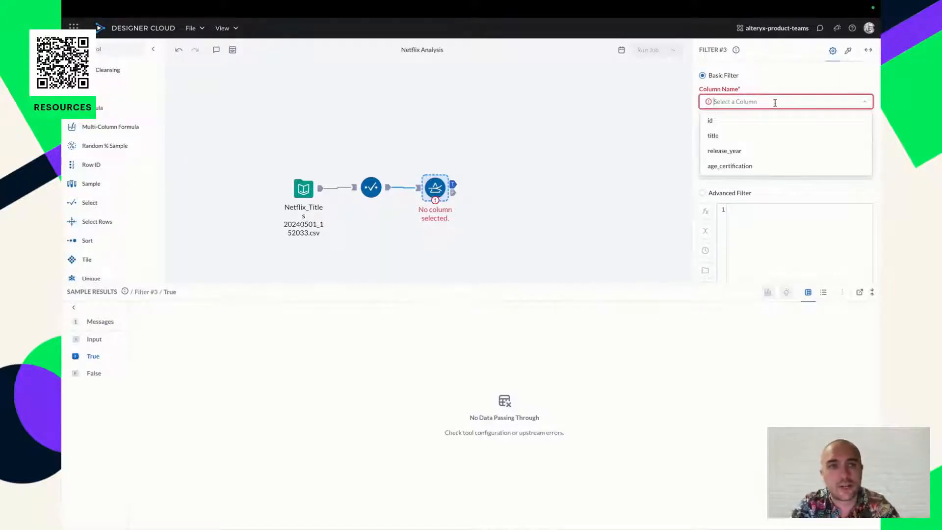
click(756, 156)
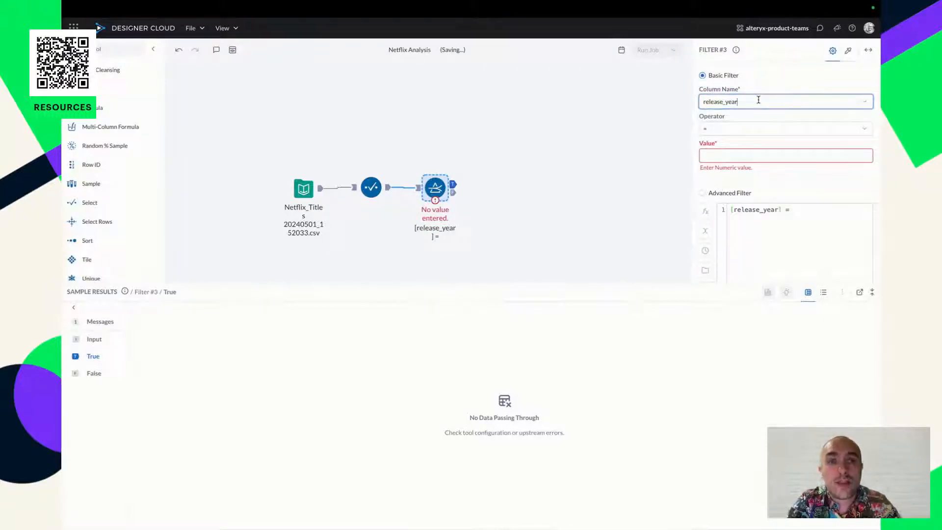
click(744, 129)
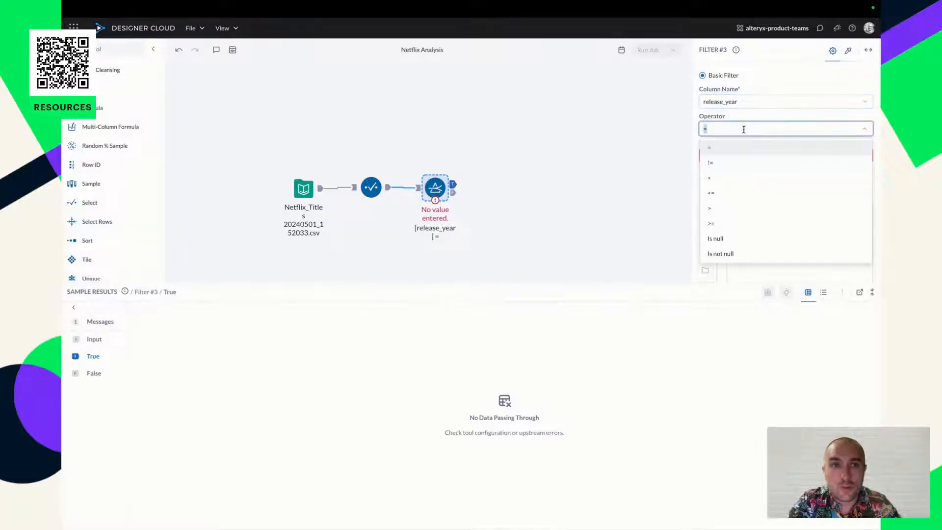
click(729, 227)
click(759, 157)
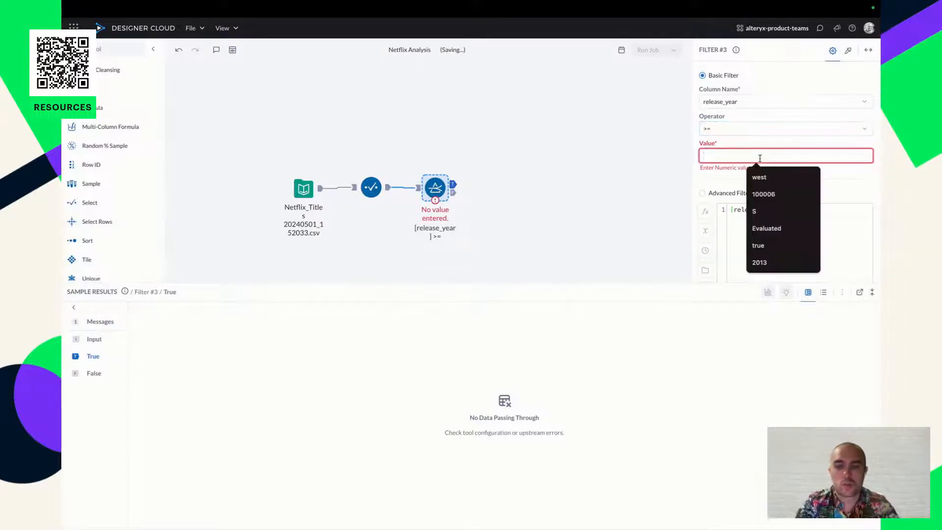
text(2013)
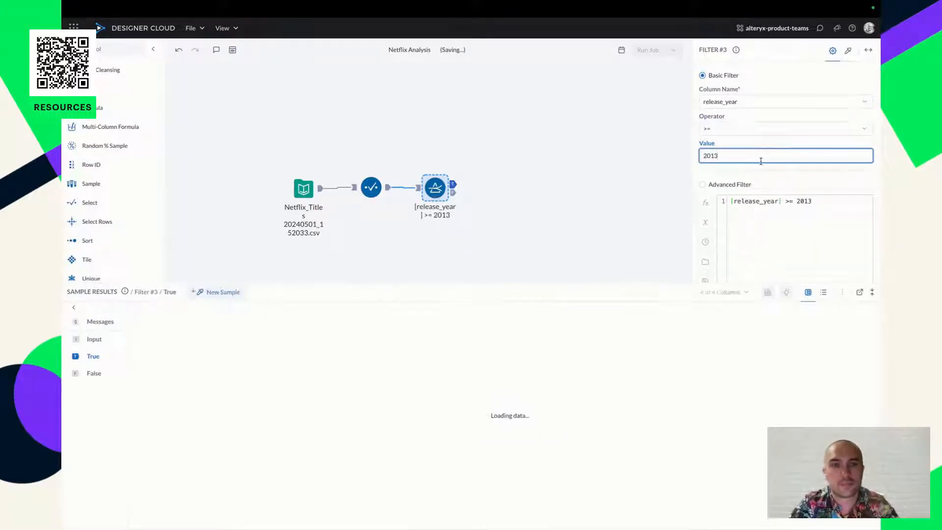
click(789, 171)
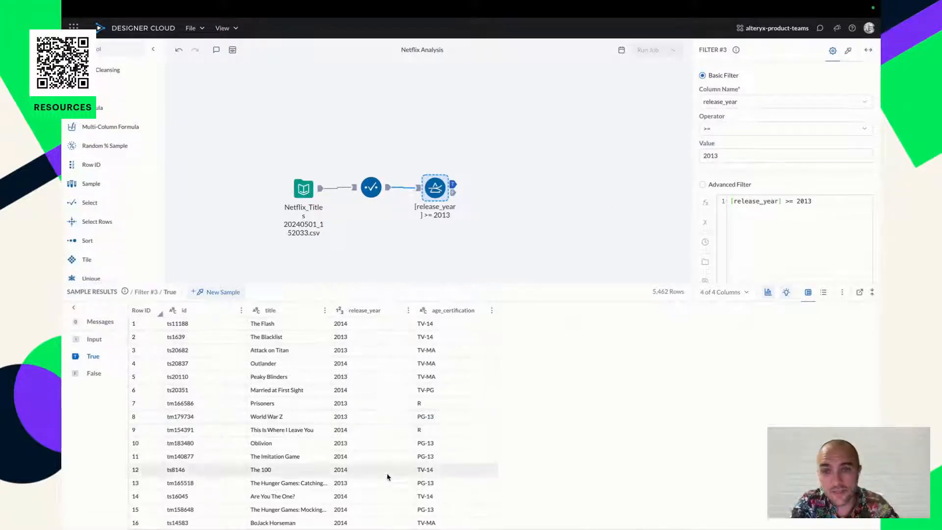
Review the release years in the filtered sample rows and check the comparison operators the basic filter offers.
scroll(382, 474, down, 5)
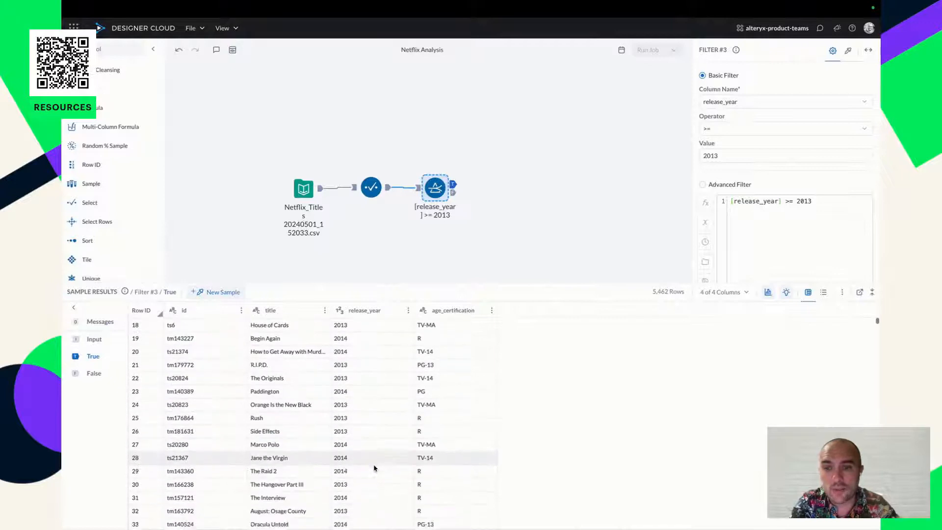
scroll(374, 467, up, 5)
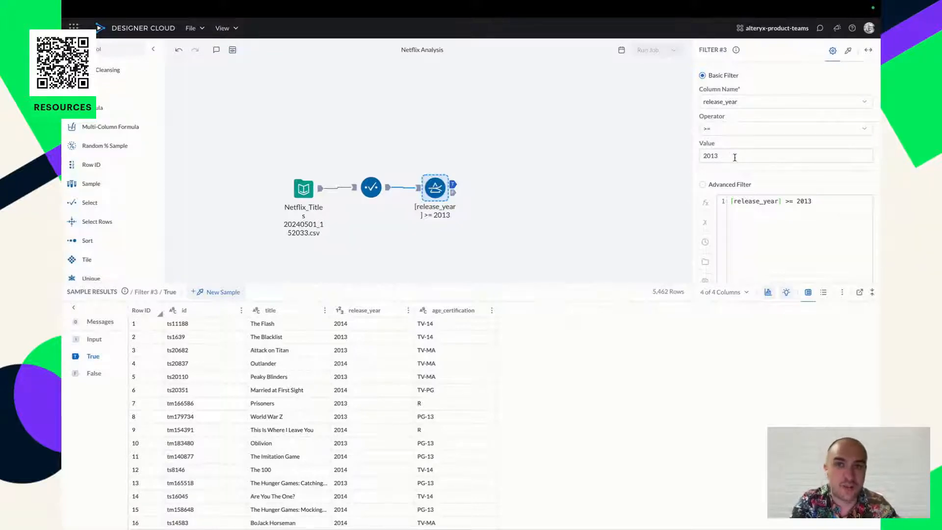
click(751, 133)
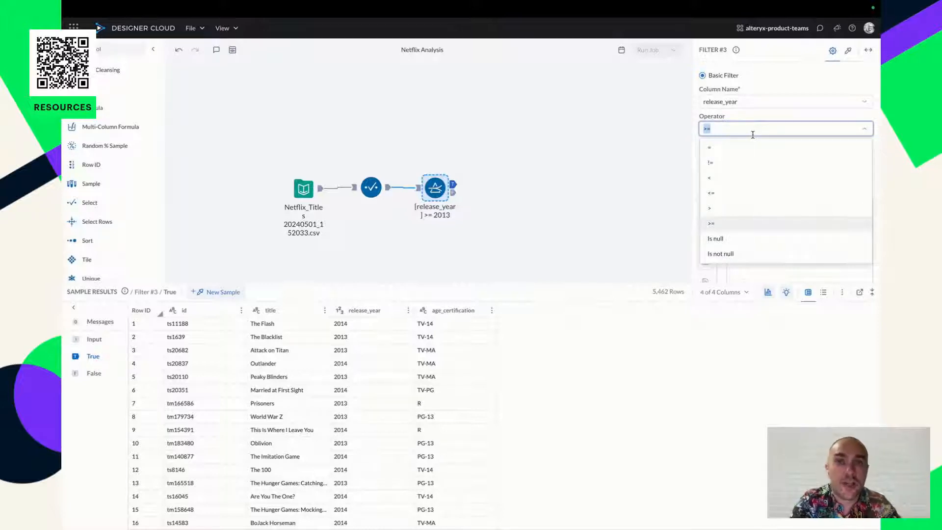
click(787, 79)
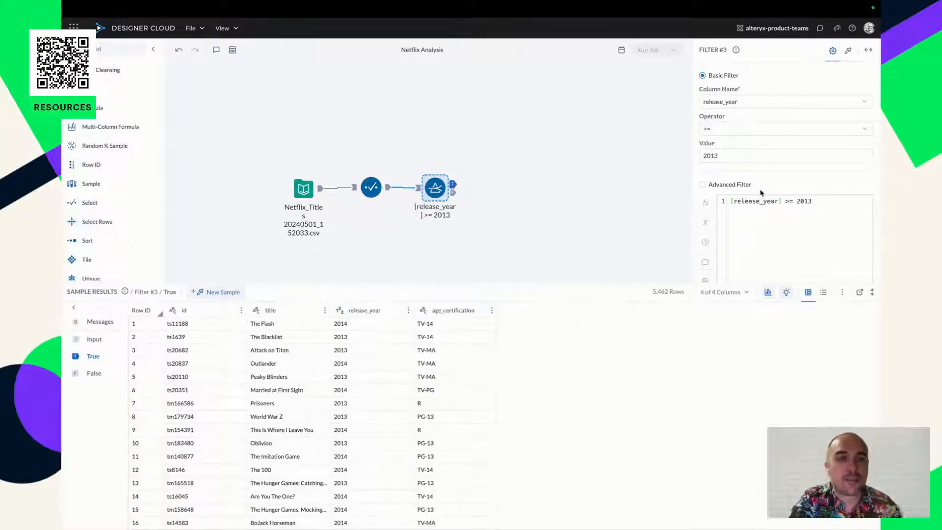
Switch the Filter tool to Advanced Filter and look at the function categories available for its expression.
scroll(761, 193, down, 1)
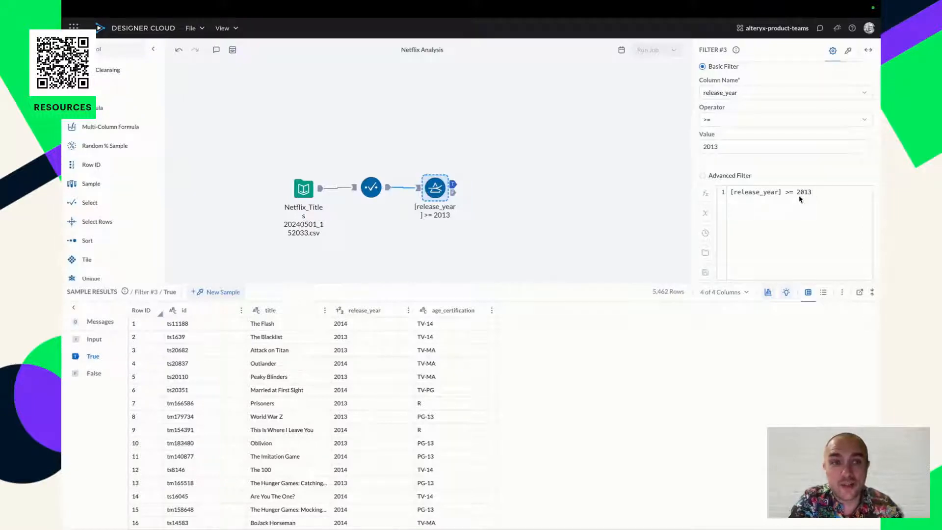
click(723, 175)
click(824, 192)
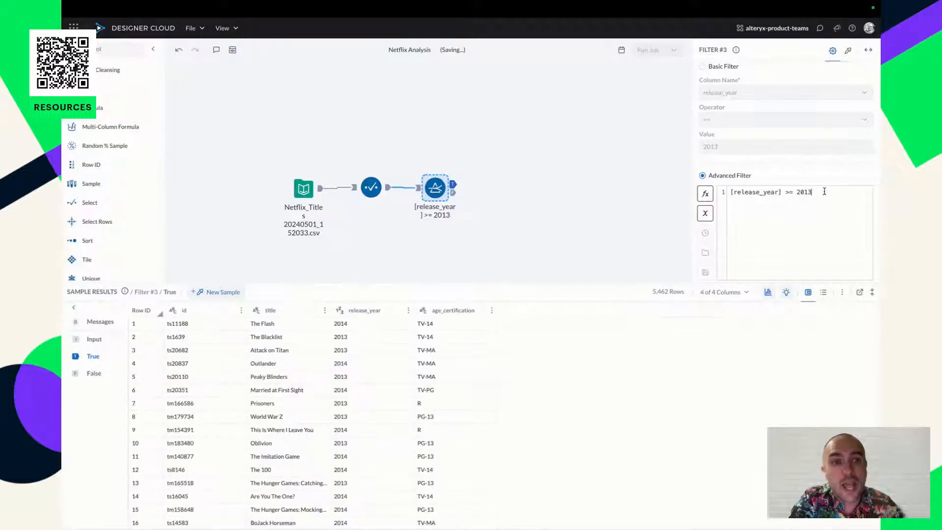
click(705, 193)
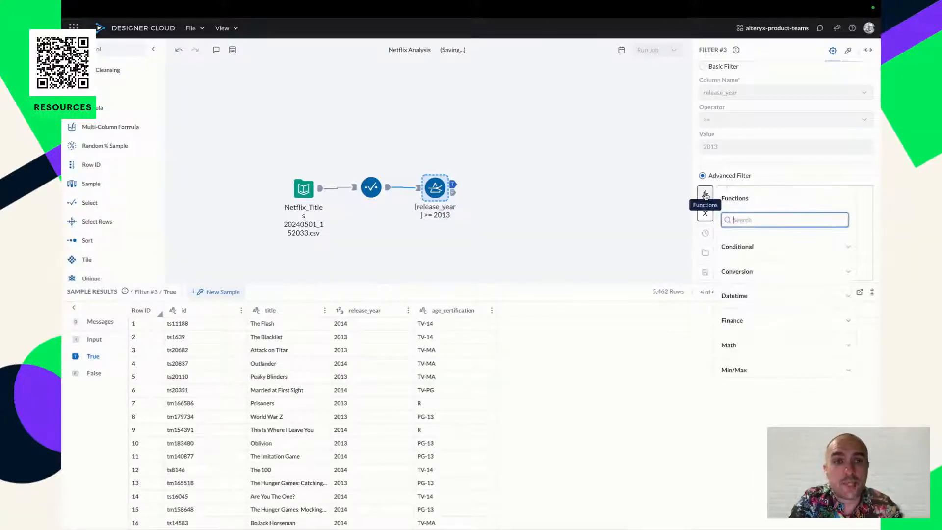
click(796, 181)
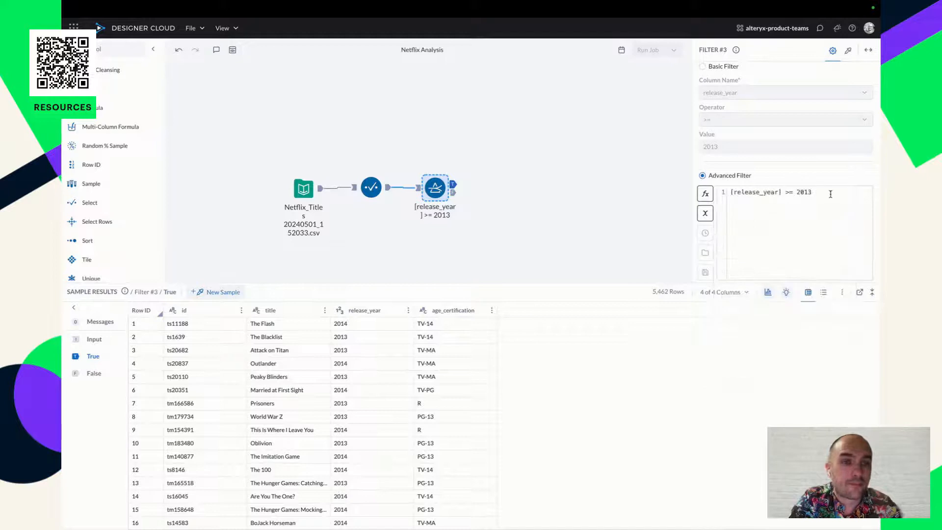
Try extending the filter expression with AND and the suggested [title] column.
text(AND)
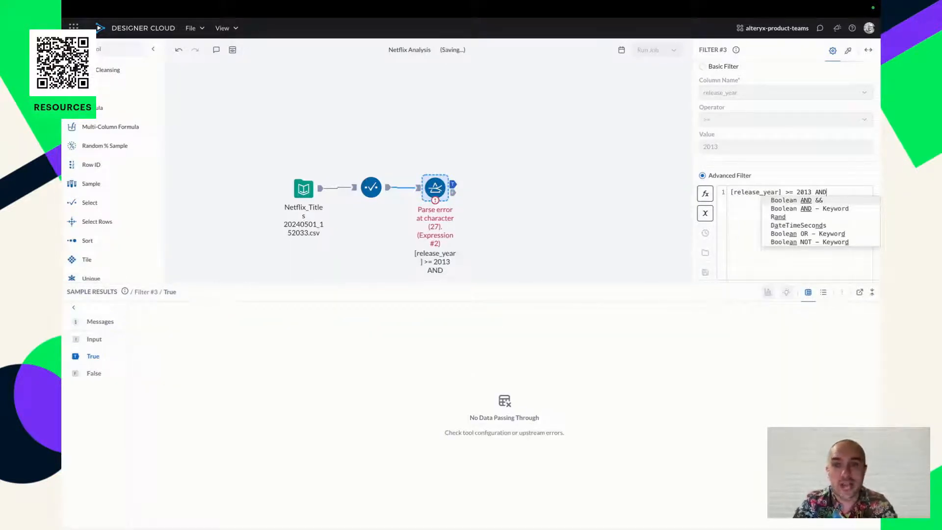
text( Title)
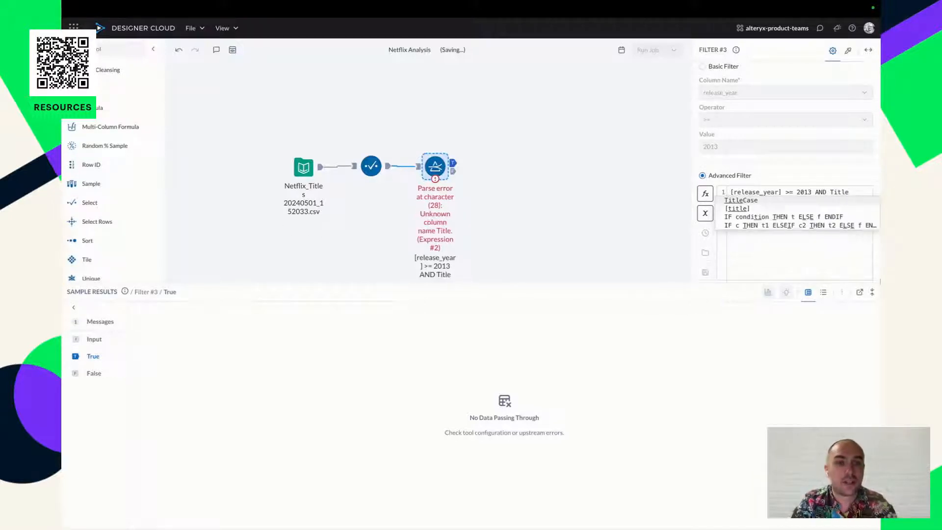
key(Down)
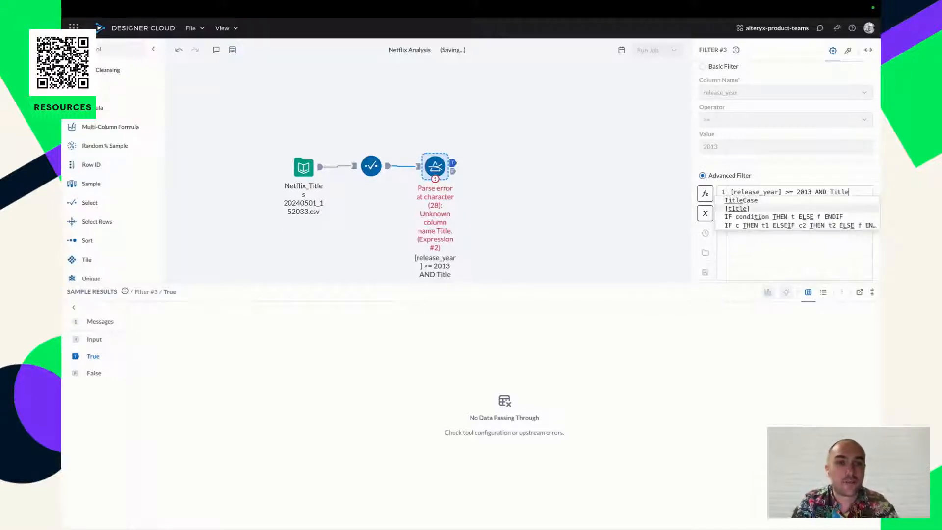
key(Return)
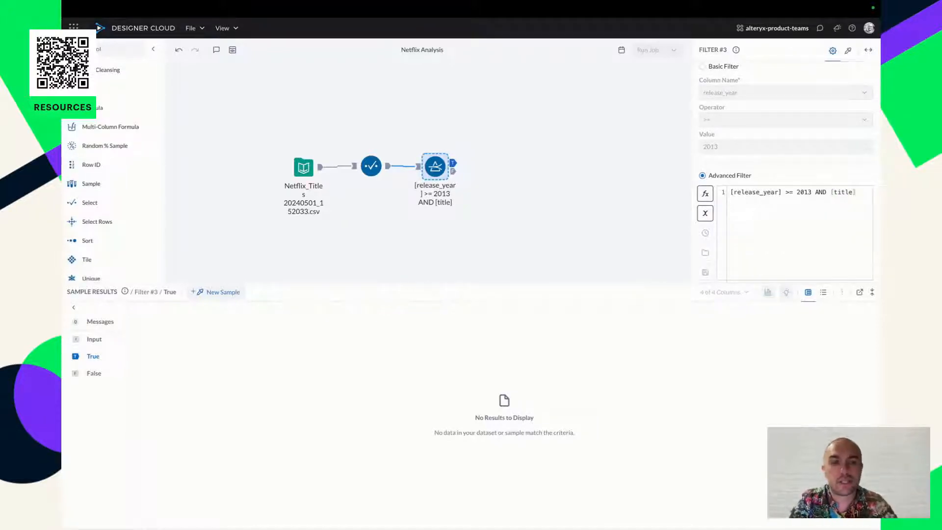
Remove AND [title] from the filter expression, leaving [release_year] >= 2013.
key(BackSpace)
key(BackSpace)
key(BackSpace)
key(BackSpace)
key(BackSpace)
key(BackSpace)
key(BackSpace)
key(BackSpace)
key(BackSpace)
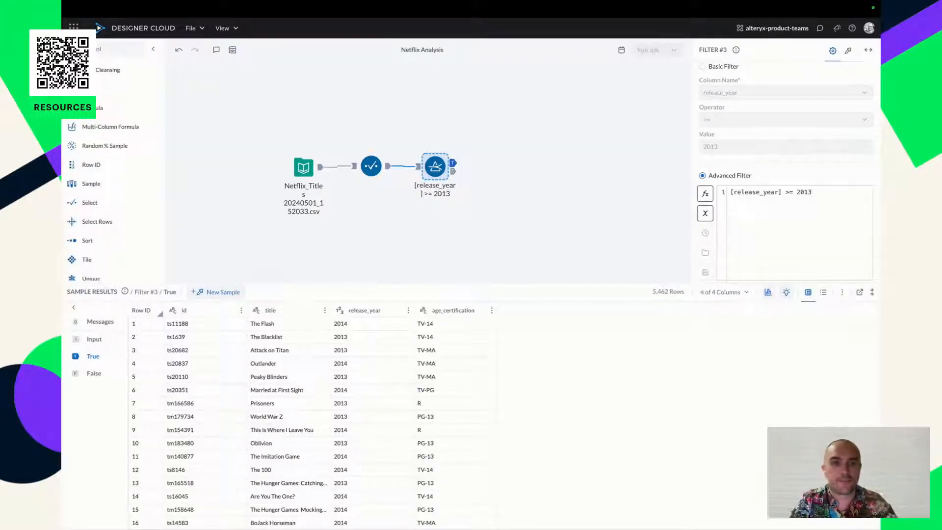
Examine the existing columns that can be used in the filter expression.
click(706, 214)
click(790, 208)
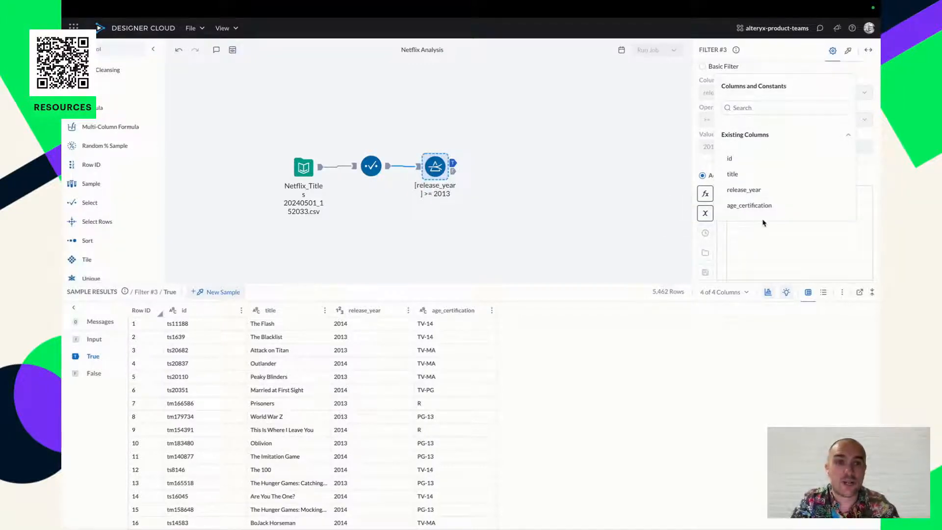
Examine the Math, Operators and Specialized functions available for the filter expression.
click(706, 194)
scroll(746, 252, down, 2)
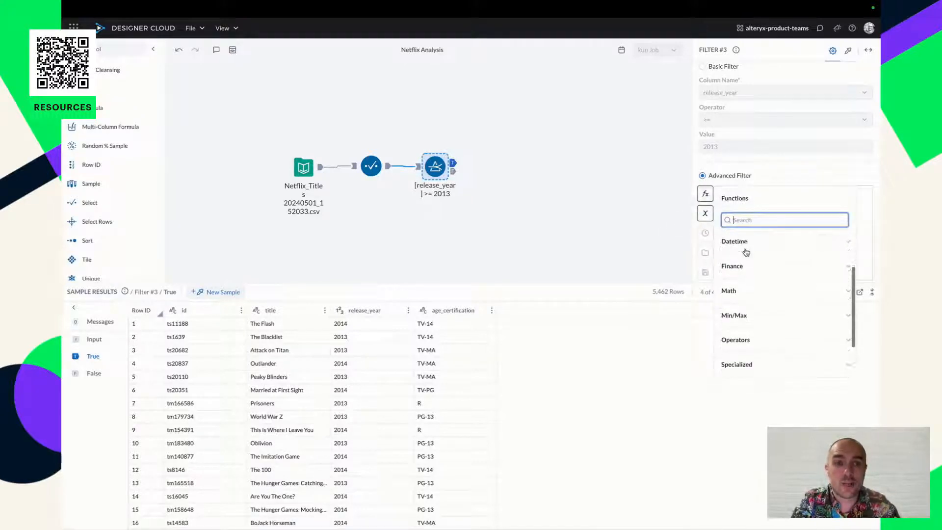
scroll(746, 252, down, 2)
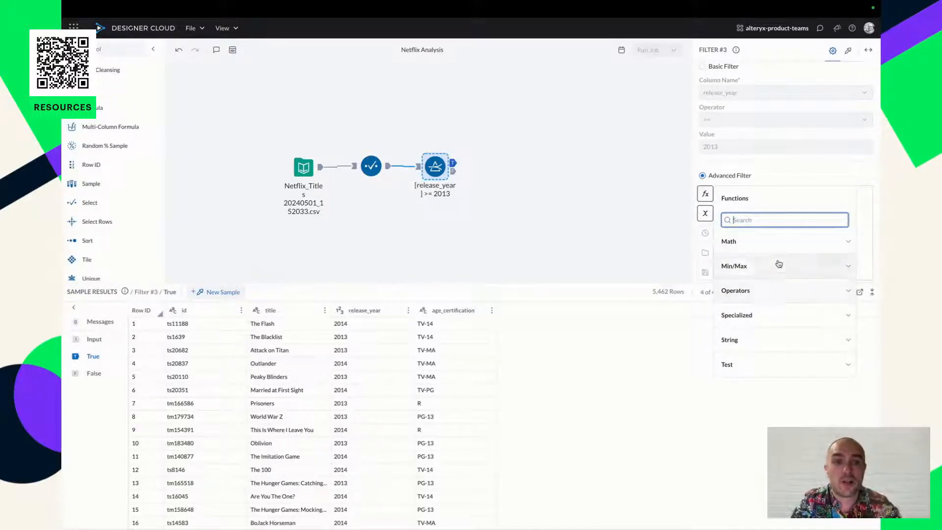
click(788, 241)
scroll(781, 284, down, 2)
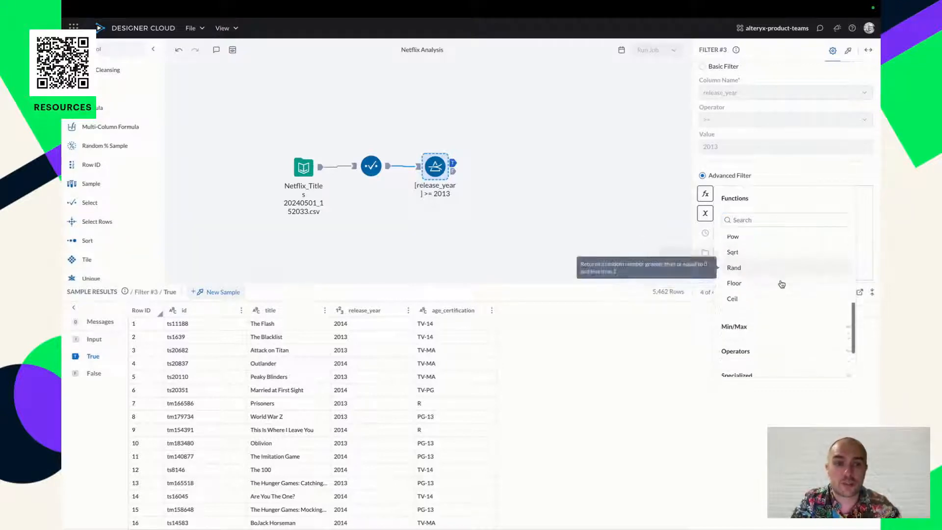
scroll(782, 284, down, 2)
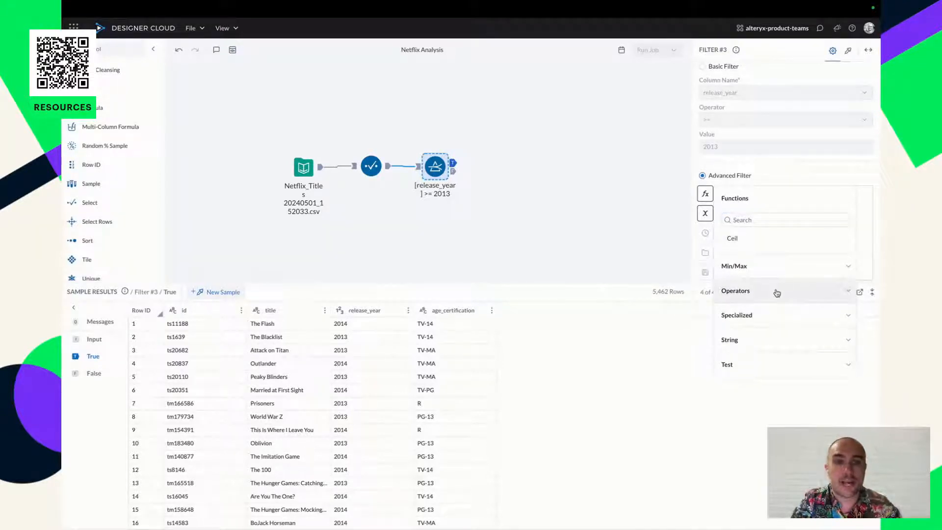
click(777, 293)
scroll(775, 300, down, 5)
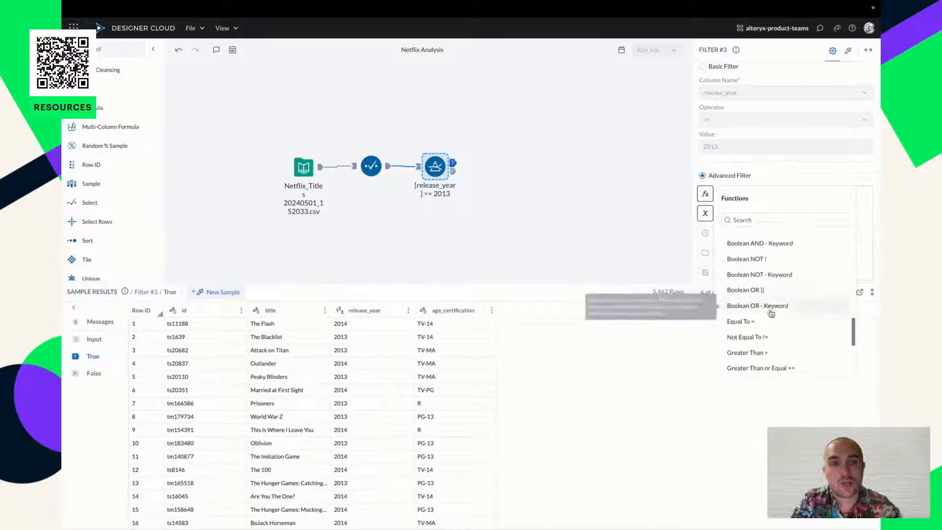
scroll(772, 314, down, 1)
click(768, 316)
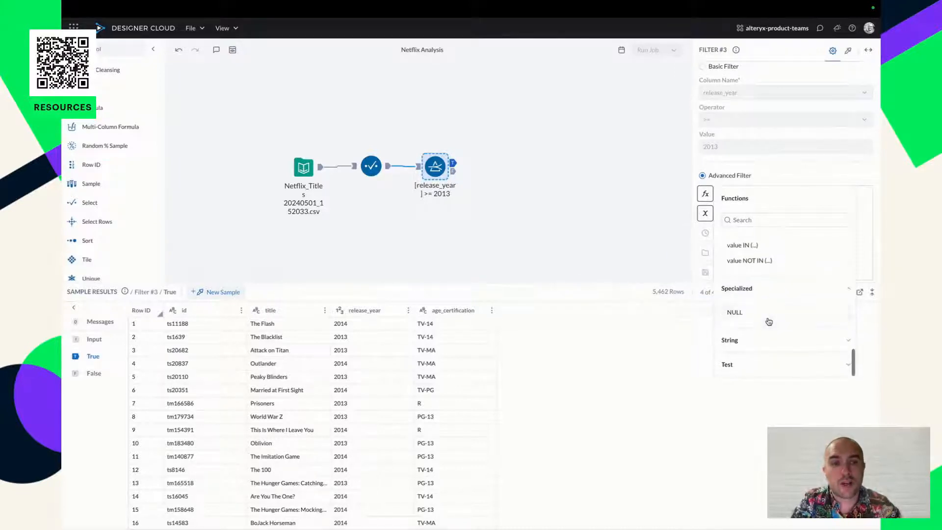
Examine the Test and String functions for the filter expression, then return to the Filter tool's True output.
click(761, 364)
scroll(765, 343, down, 4)
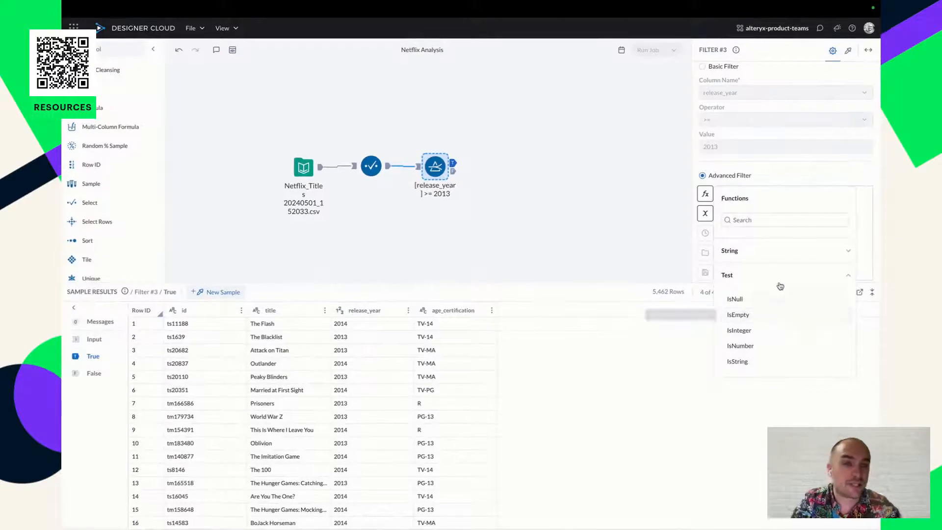
click(766, 256)
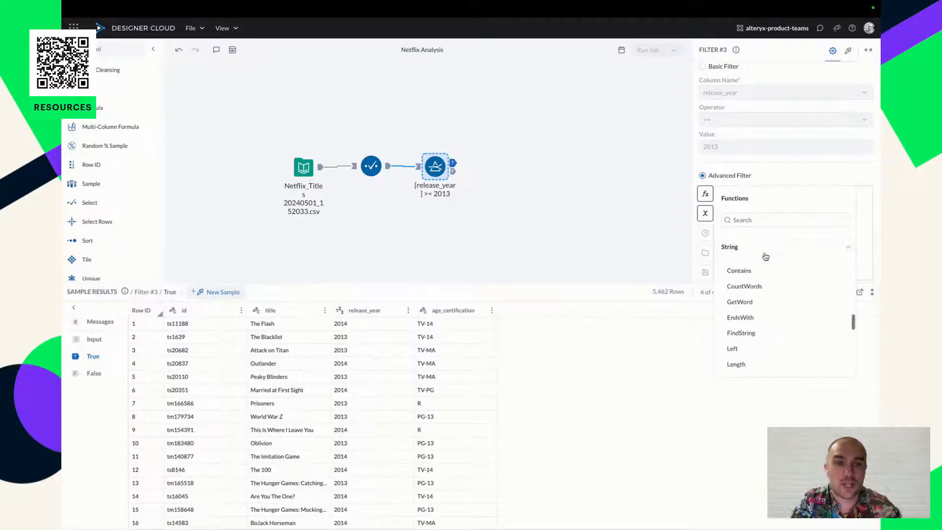
scroll(766, 256, down, 3)
scroll(766, 257, down, 4)
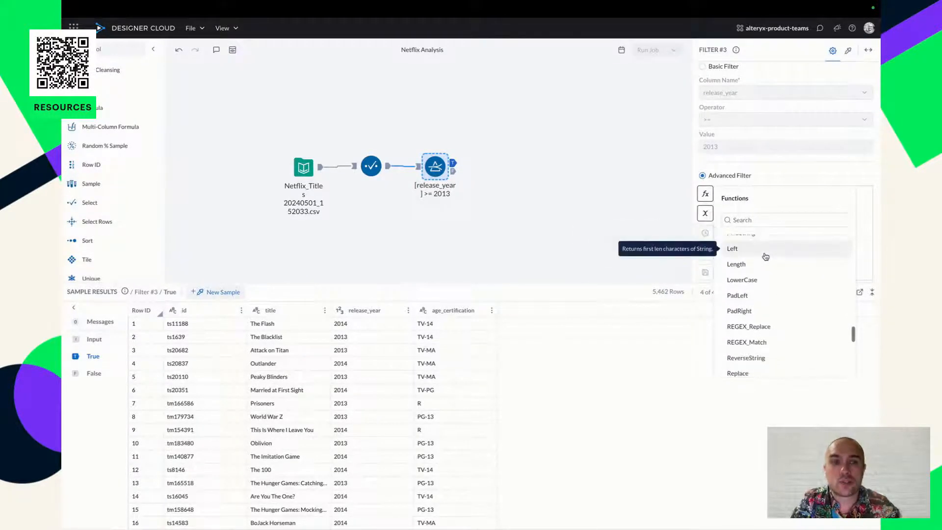
scroll(766, 256, down, 8)
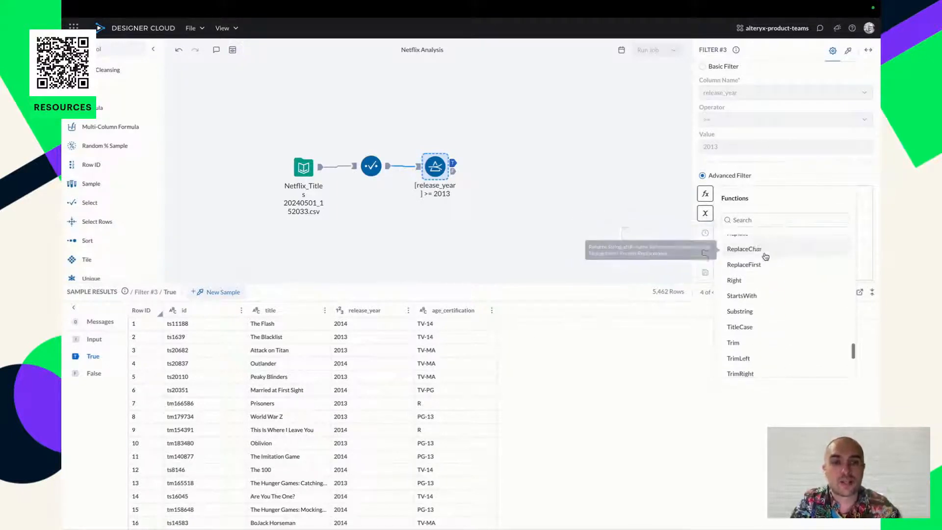
click(611, 171)
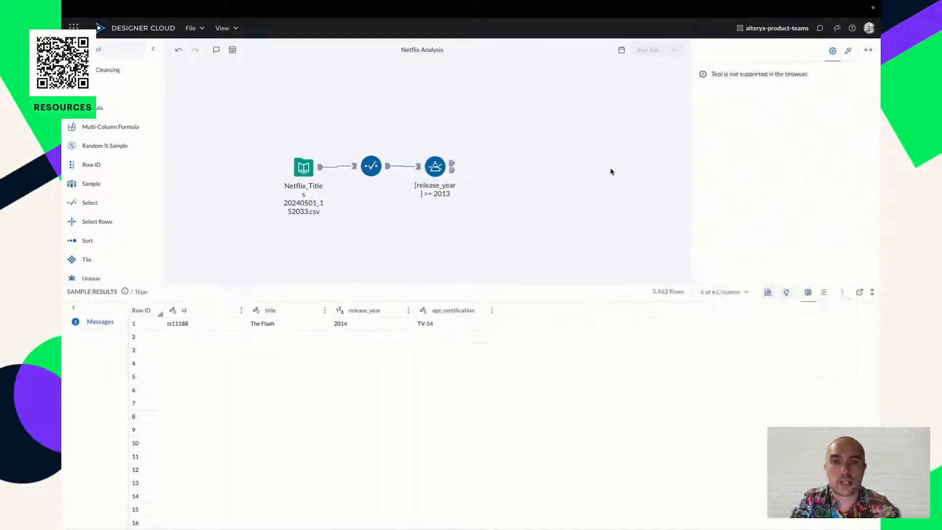
click(452, 165)
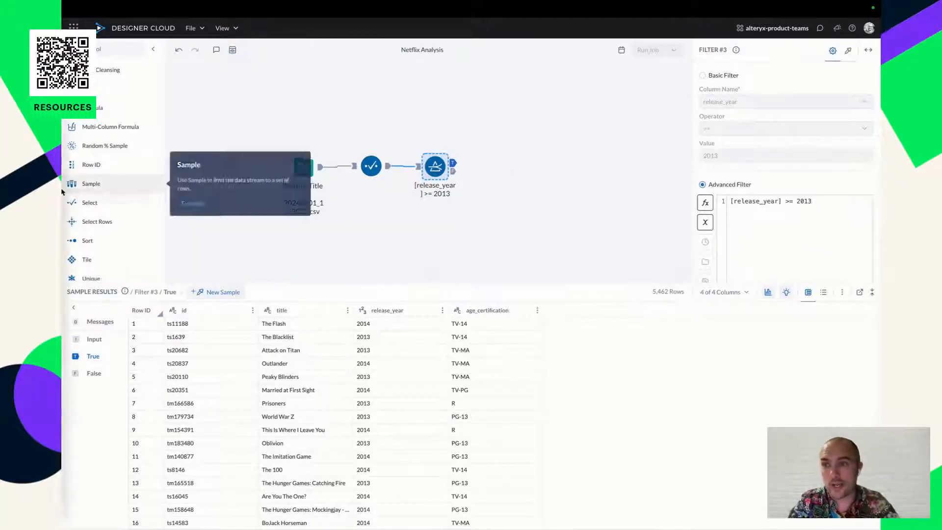
Collapse all the tool categories that precede Transform so the Transform tools are within reach.
scroll(131, 128, up, 2)
scroll(130, 128, up, 1)
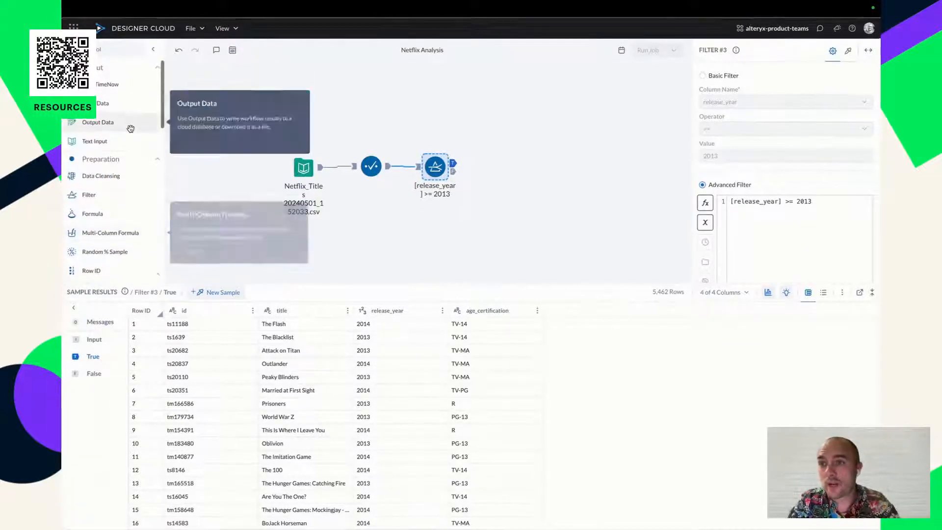
click(159, 161)
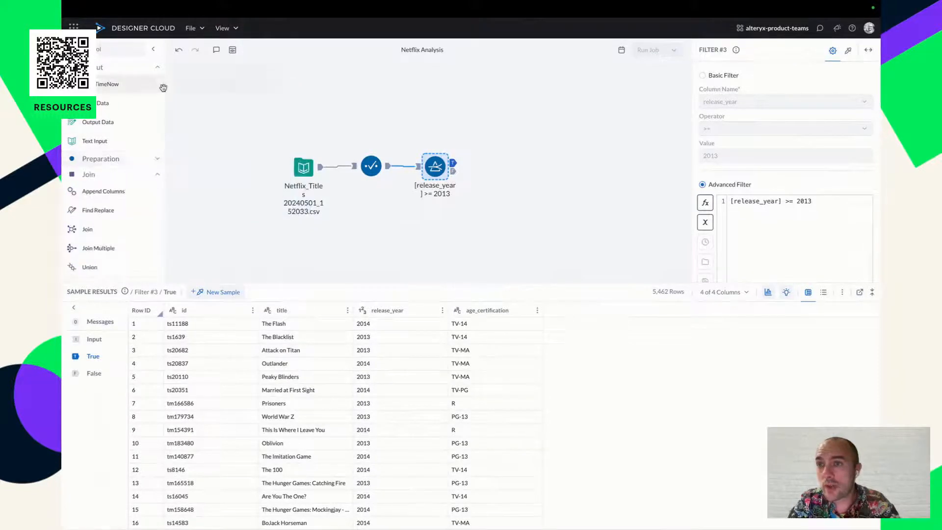
click(157, 71)
click(156, 101)
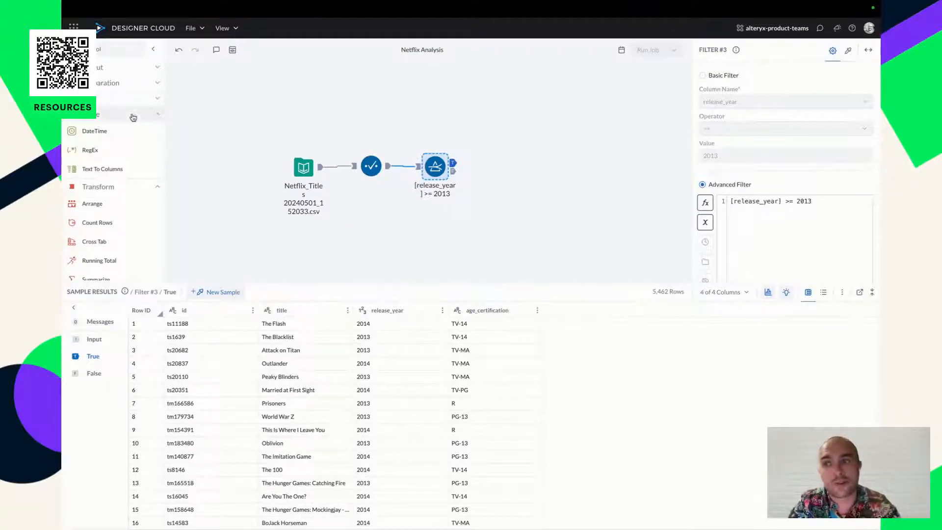
scroll(133, 118, down, 3)
scroll(133, 117, up, 3)
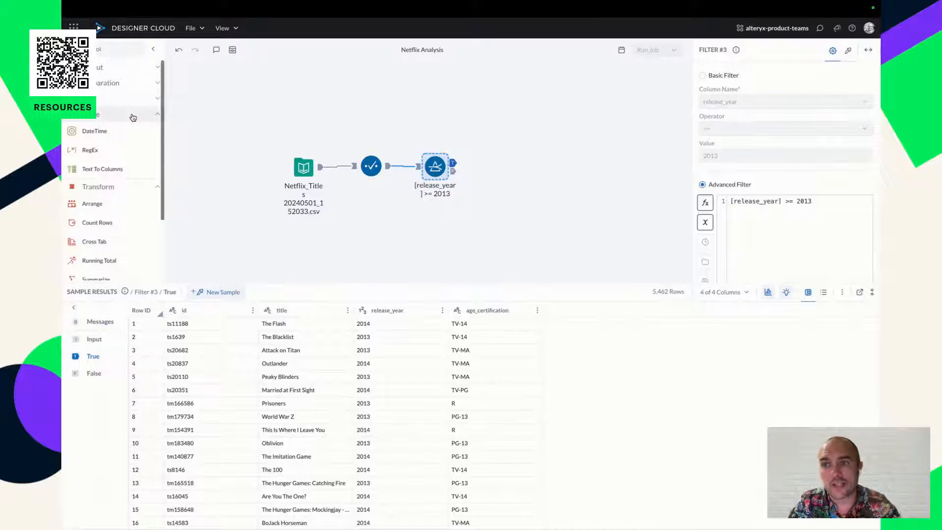
click(157, 114)
Add a Summarize tool after the Filter tool and connect it to the filter's True output.
mouse_move(151, 134)
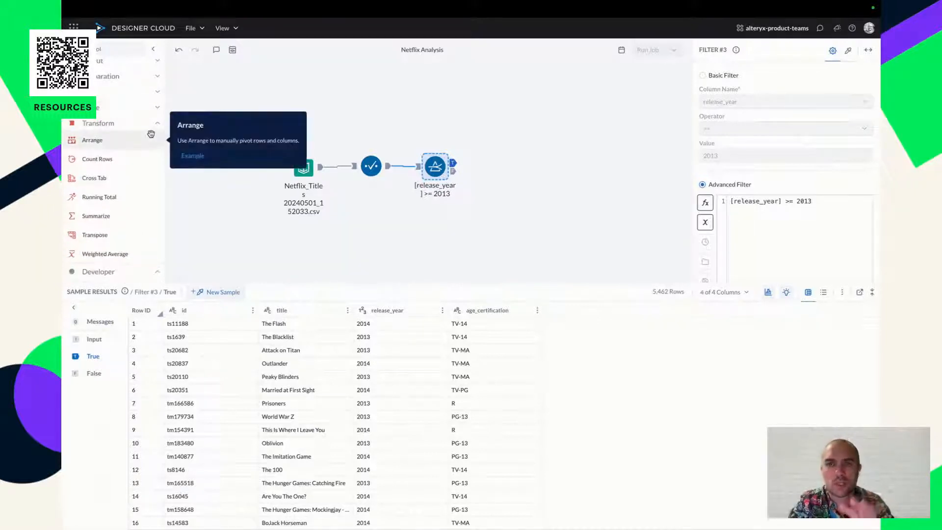
mouse_move(106, 217)
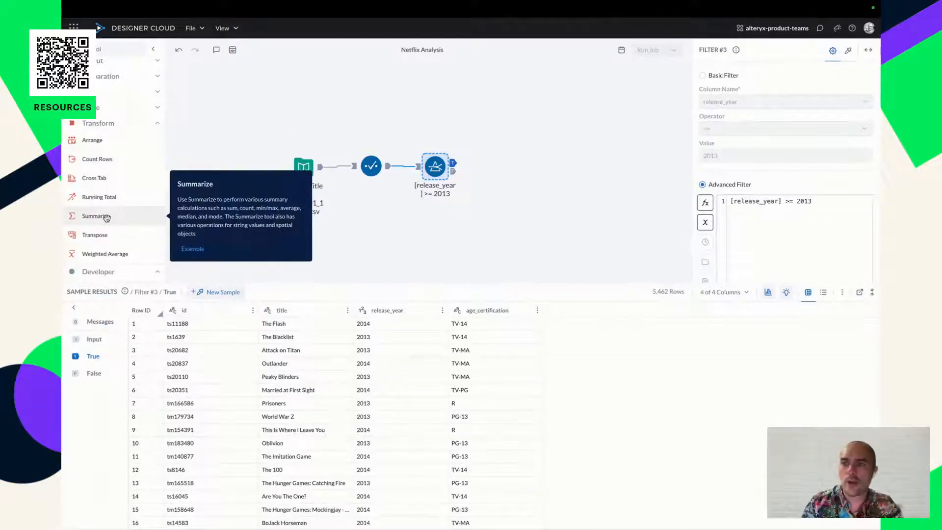
drag(96, 218, 572, 165)
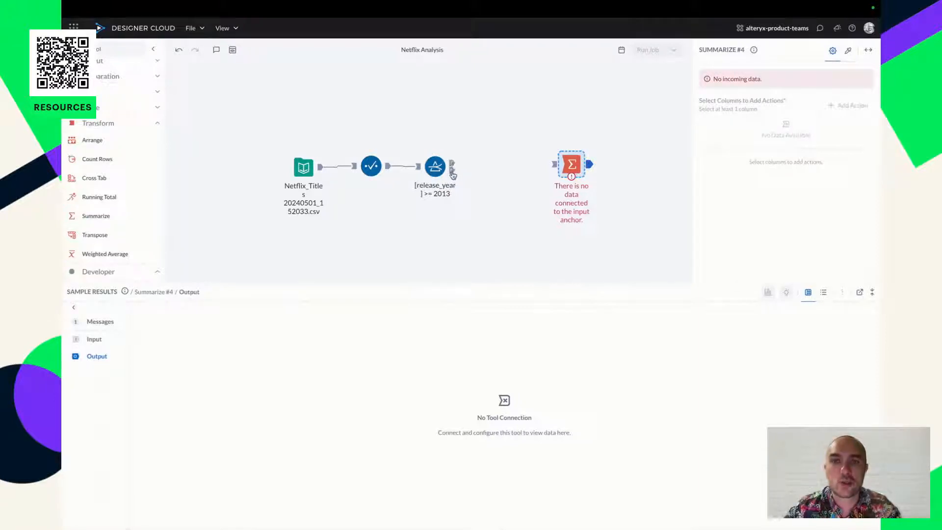
drag(570, 164, 499, 192)
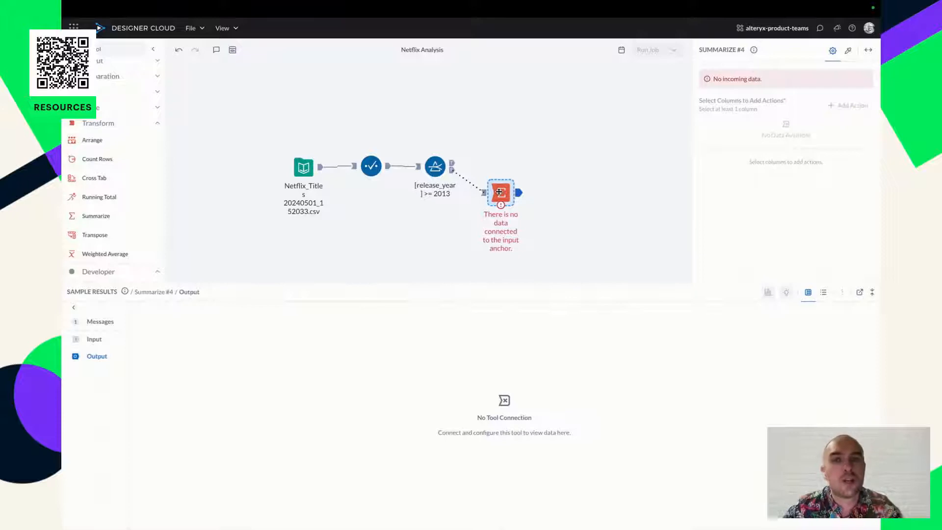
drag(499, 192, 511, 161)
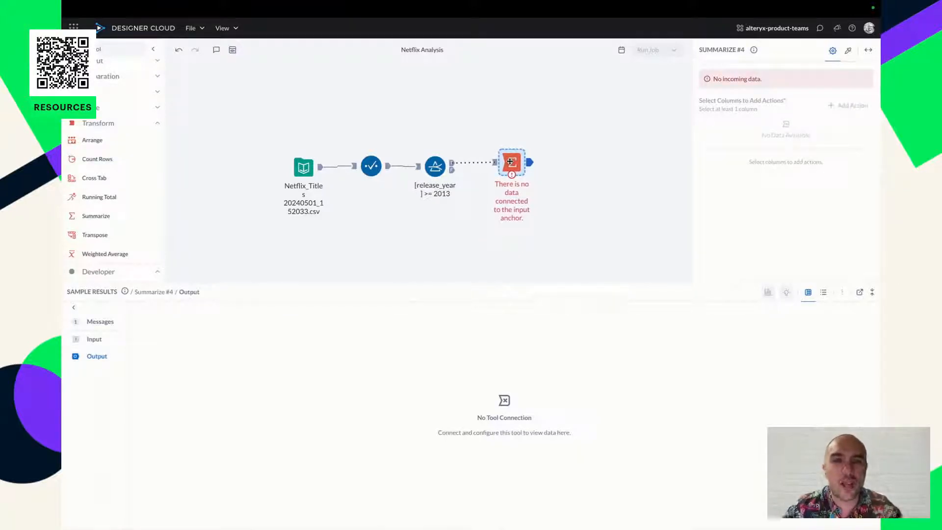
drag(510, 161, 511, 161)
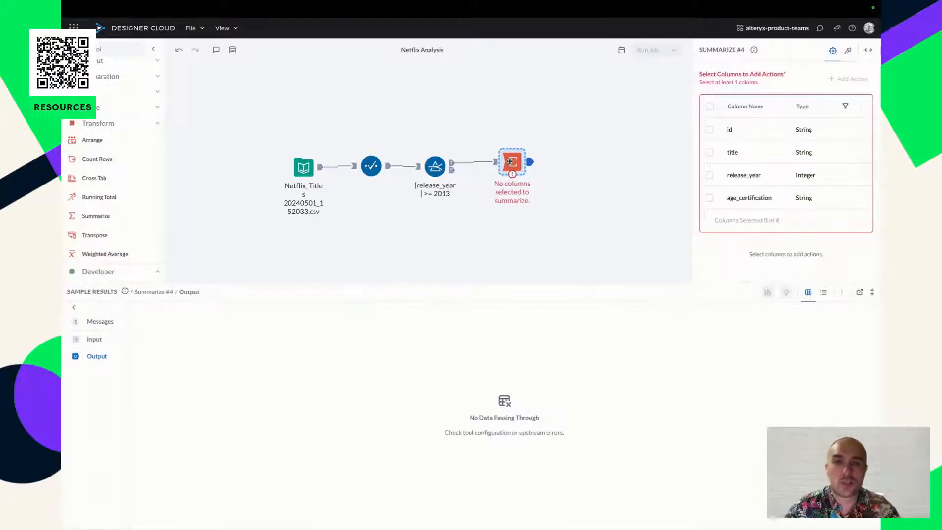
drag(510, 161, 533, 151)
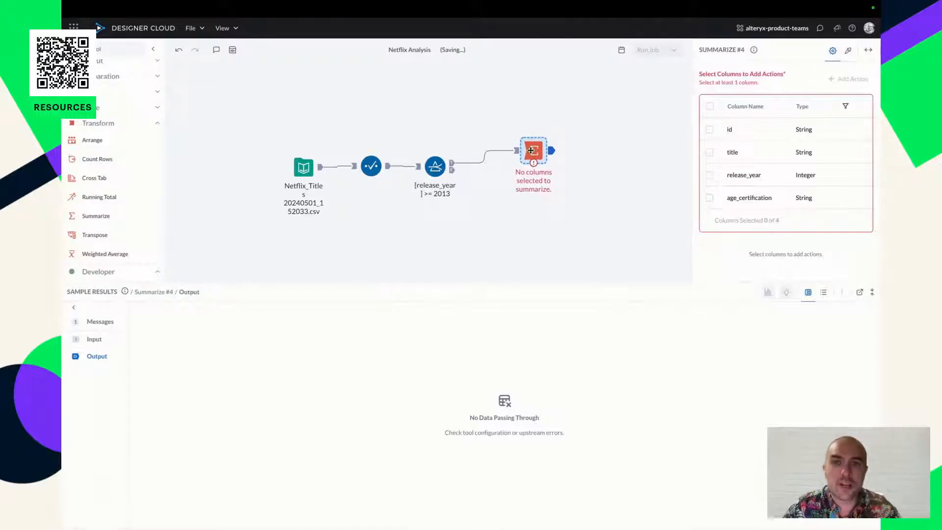
Review the Filter tool's expression and check the release years in the rows of its True output.
click(450, 163)
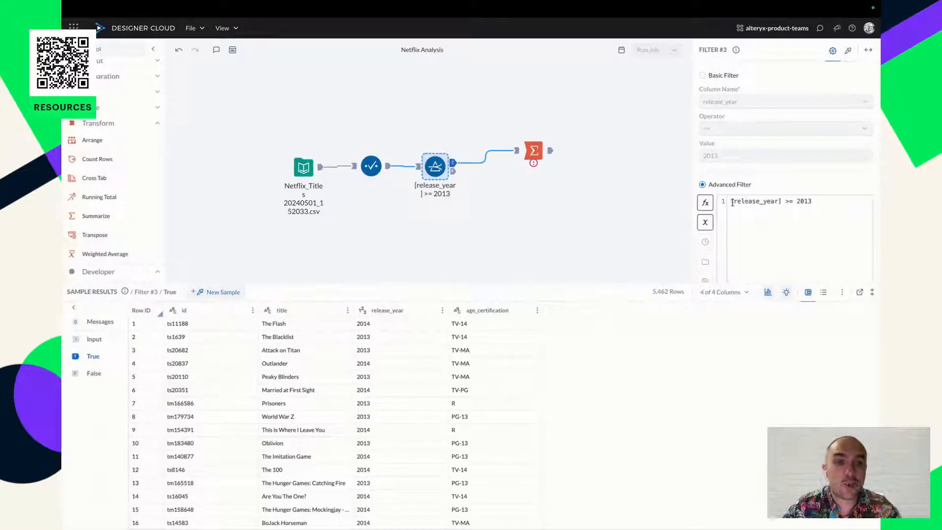
drag(733, 203, 853, 202)
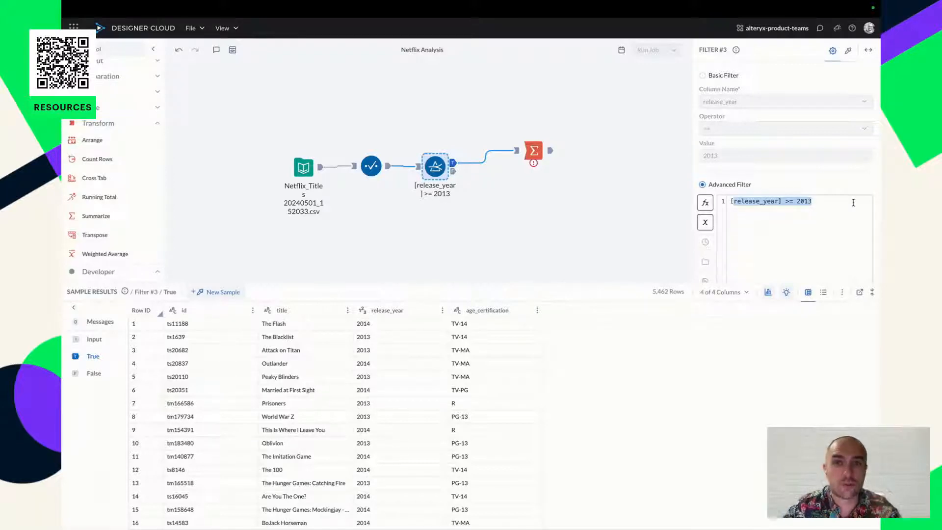
click(785, 202)
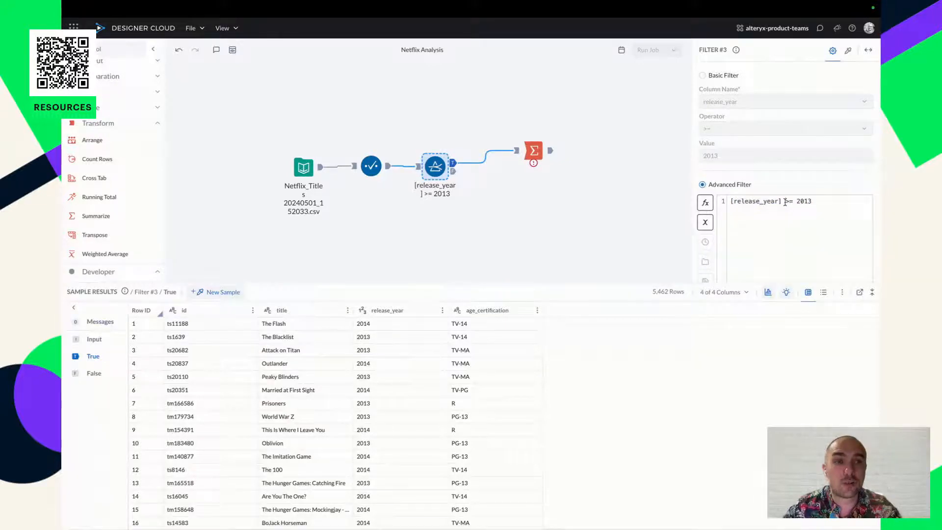
click(826, 204)
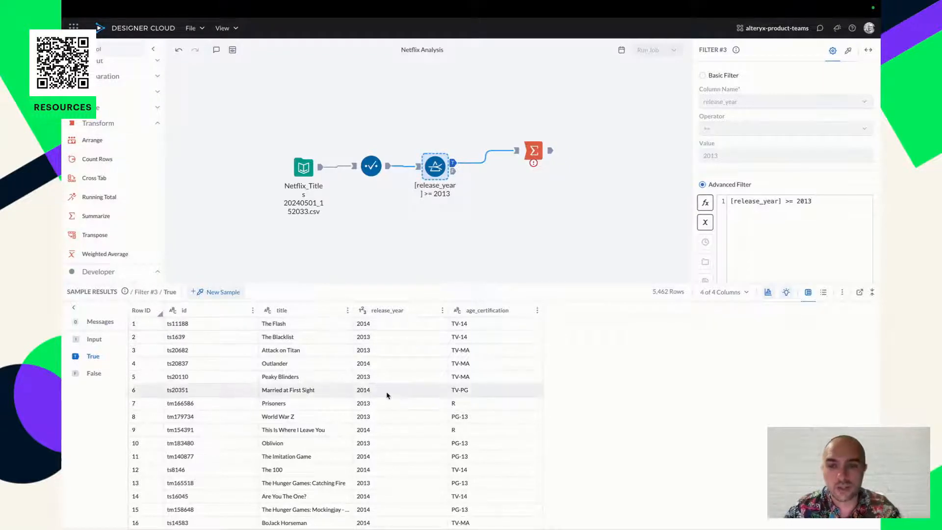
scroll(381, 416, down, 2)
scroll(381, 416, down, 5)
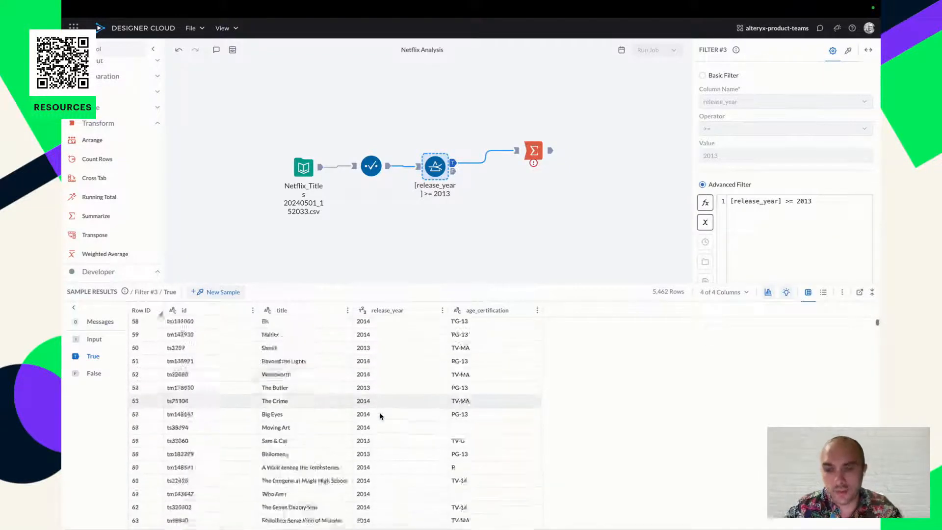
scroll(380, 416, up, 10)
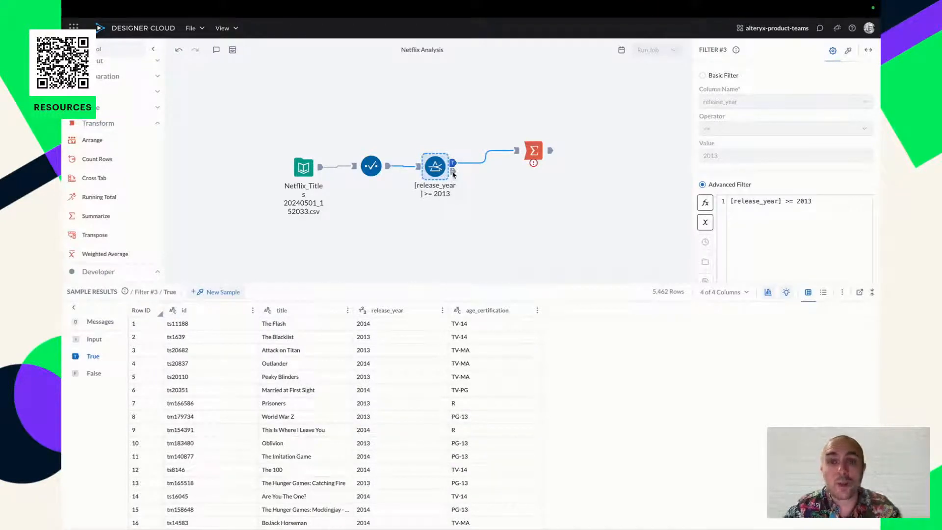
Inspect the rows in the Filter tool's False output, checking their release years.
click(453, 172)
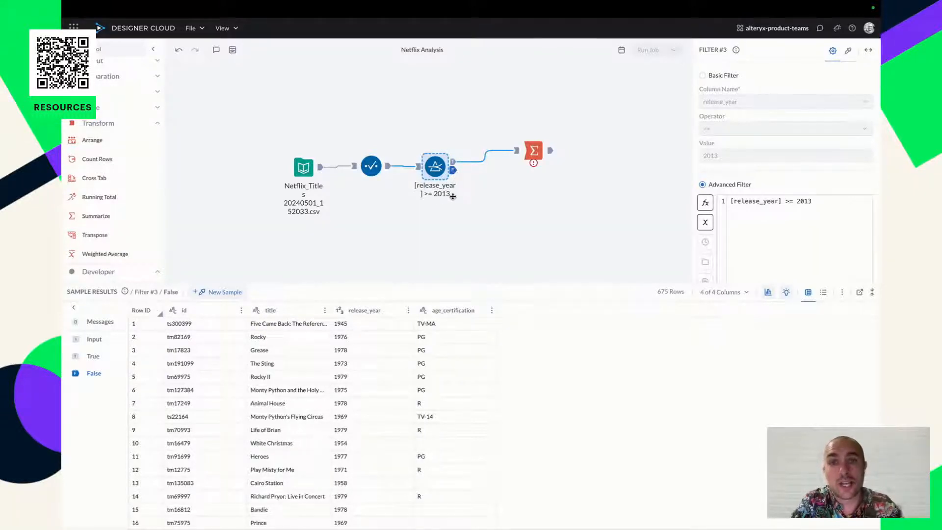
scroll(357, 390, down, 3)
scroll(358, 389, down, 15)
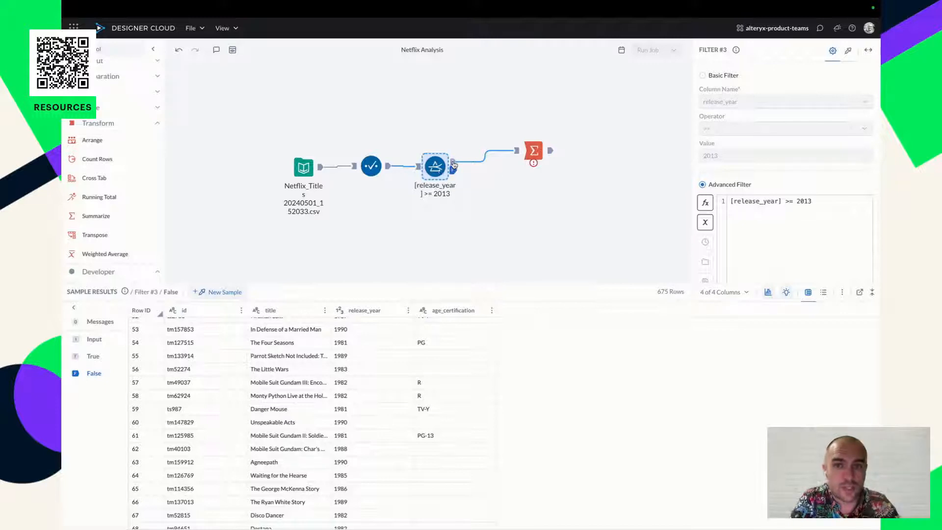
scroll(361, 369, down, 5)
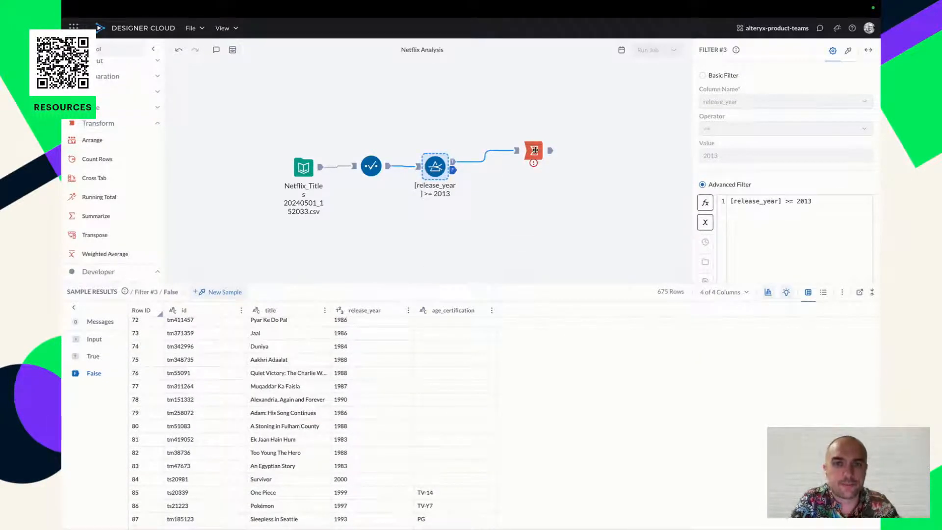
Align the Summarize tool with the Filter tool on the canvas and shrink the sample results area.
click(521, 155)
drag(521, 155, 527, 162)
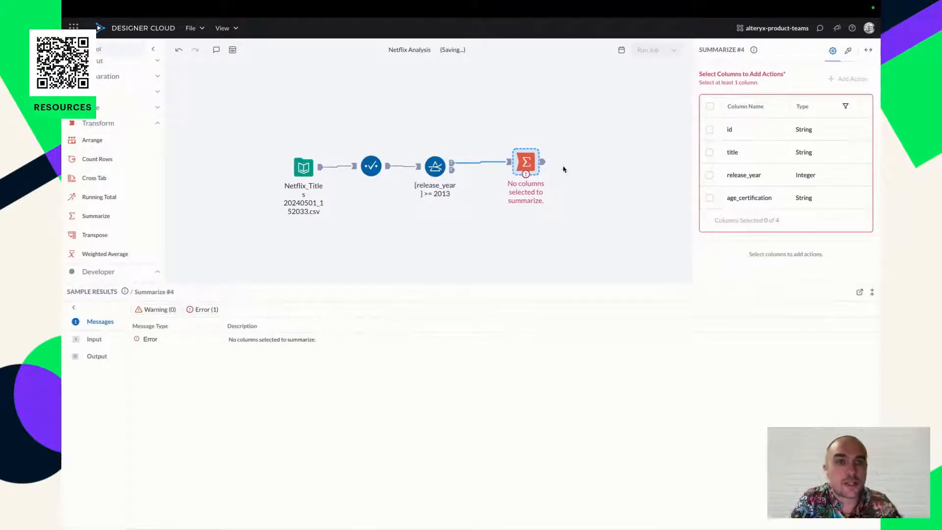
click(873, 294)
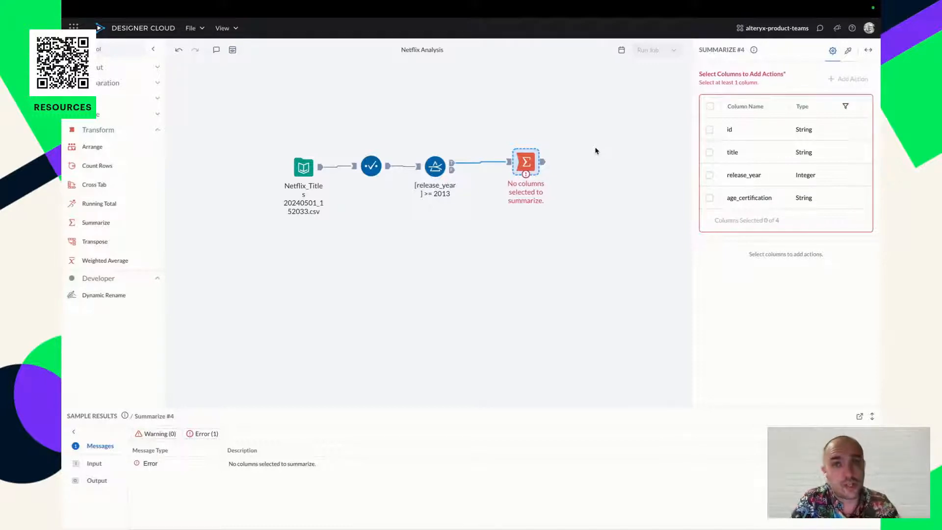
drag(532, 164, 523, 165)
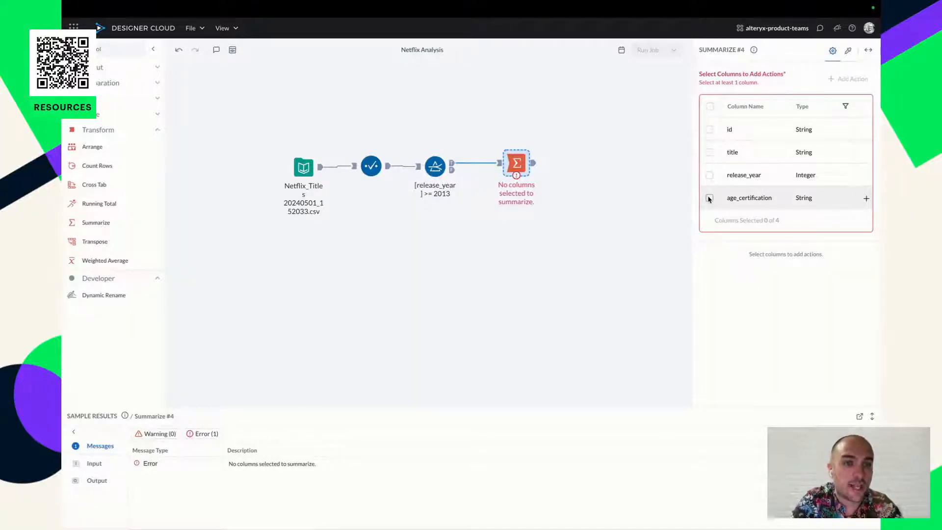
Group the Summarize tool's data by the age_certification column and widen its configuration area.
click(709, 198)
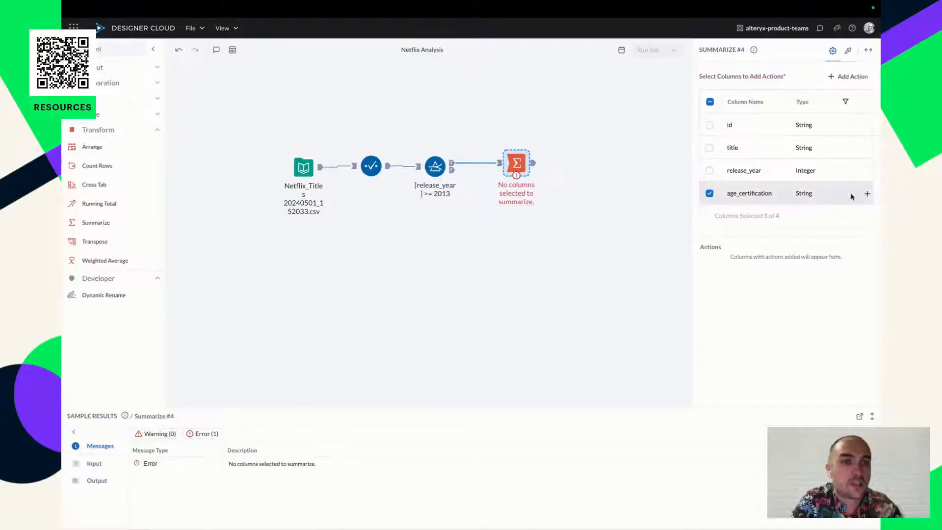
click(870, 193)
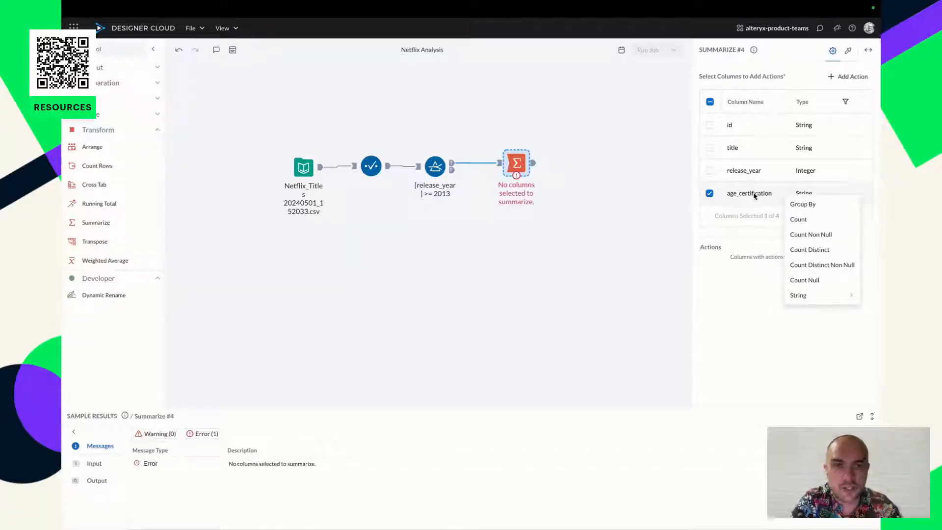
click(801, 205)
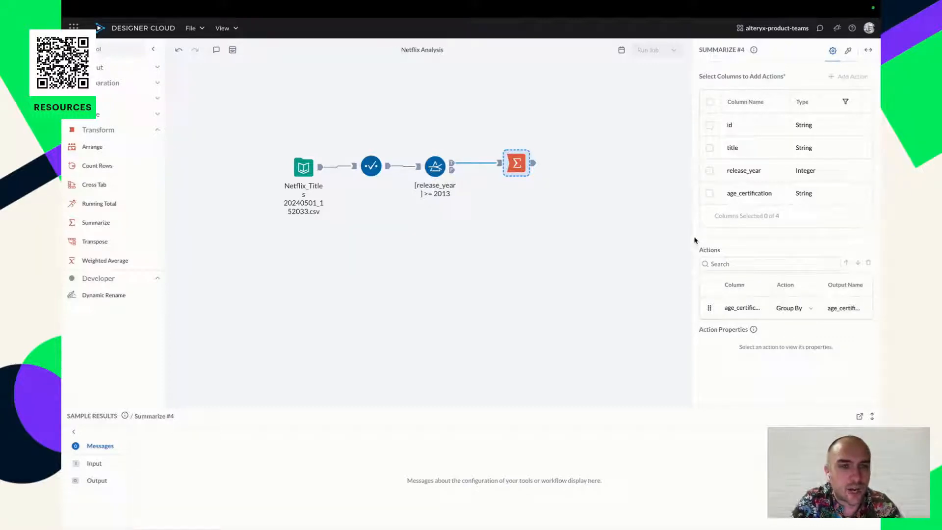
drag(692, 237, 569, 242)
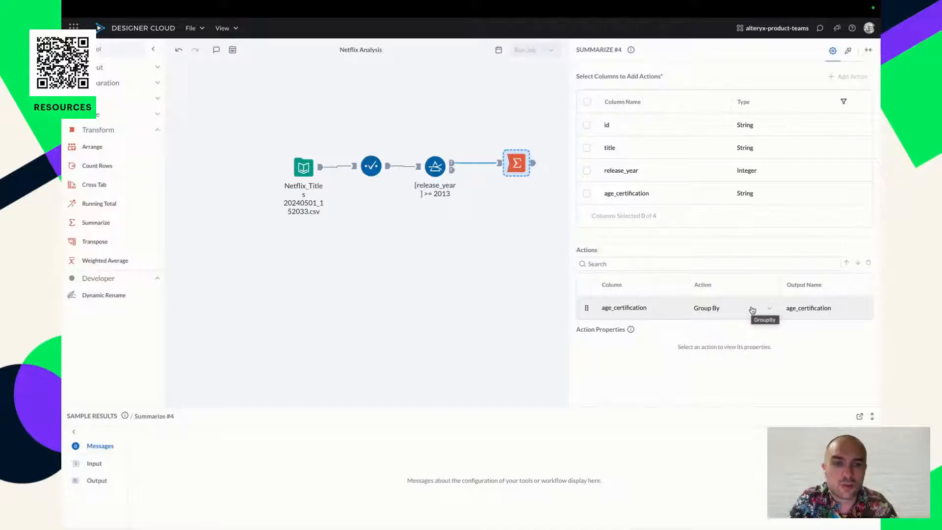
Inspect the age_certification groups in the Summarize tool's output, enlarging the sample results area.
click(533, 166)
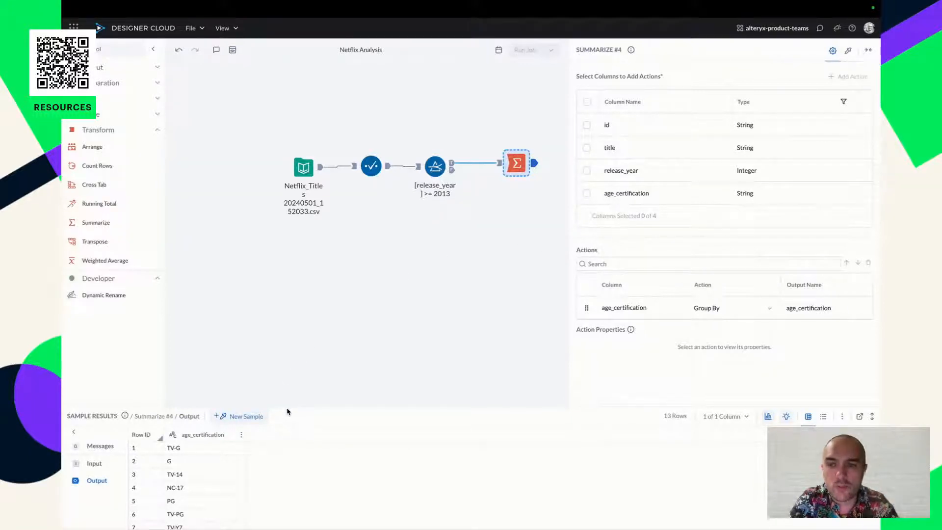
drag(288, 408, 287, 335)
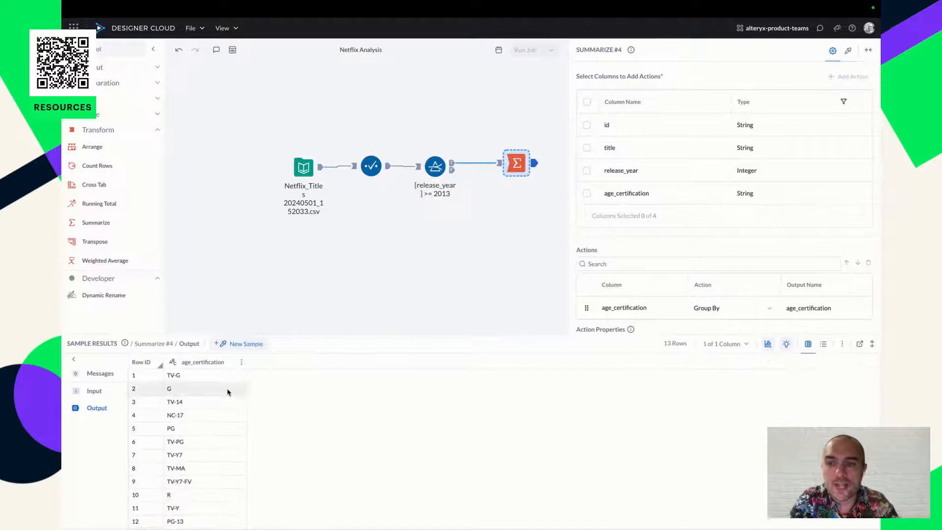
scroll(214, 420, down, 1)
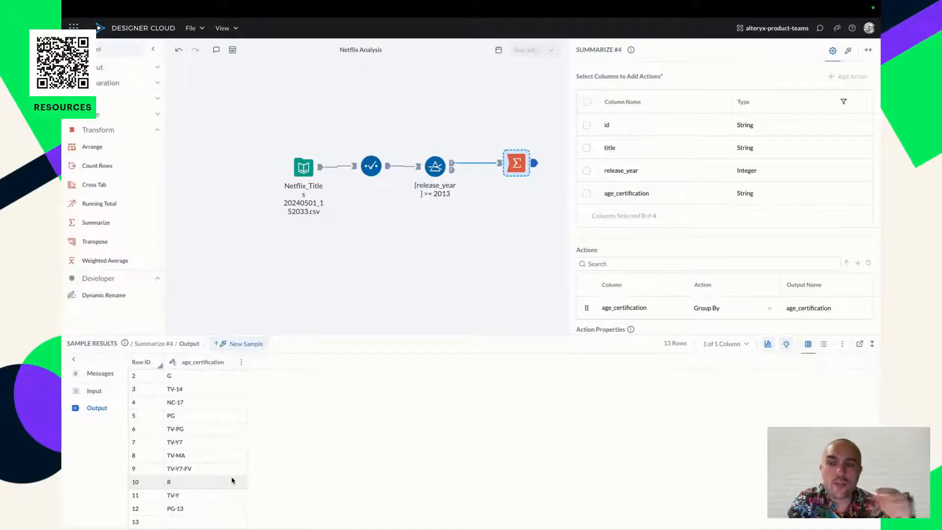
scroll(233, 480, up, 1)
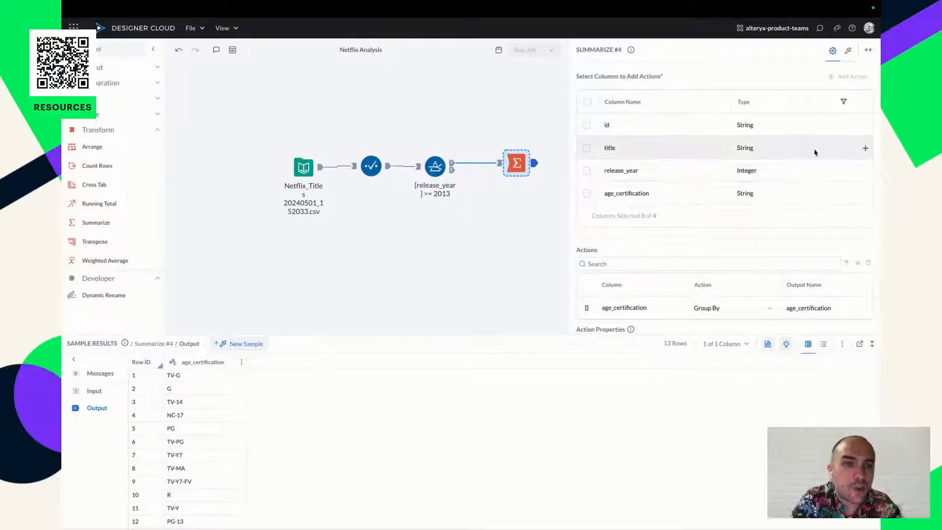
Add a Count action on the title column and name its output column NumOfTitles.
click(865, 148)
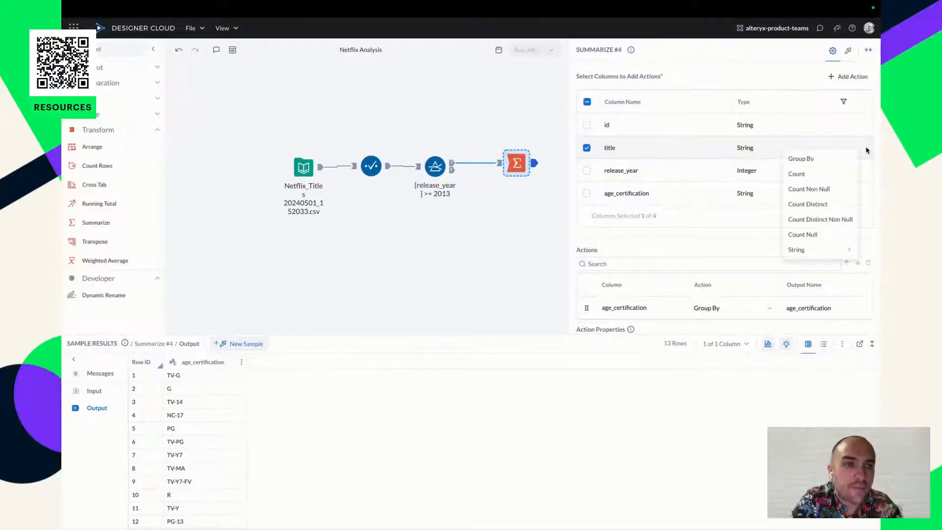
click(830, 175)
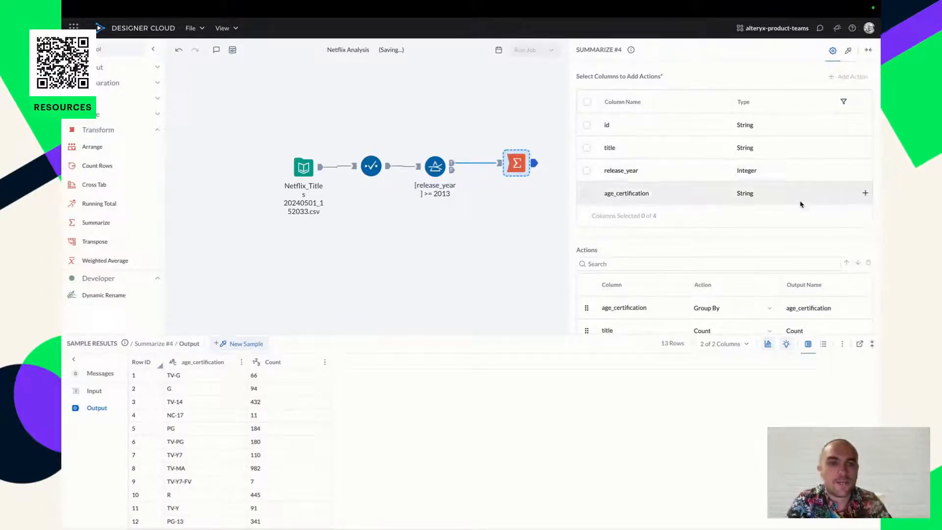
scroll(788, 221, down, 1)
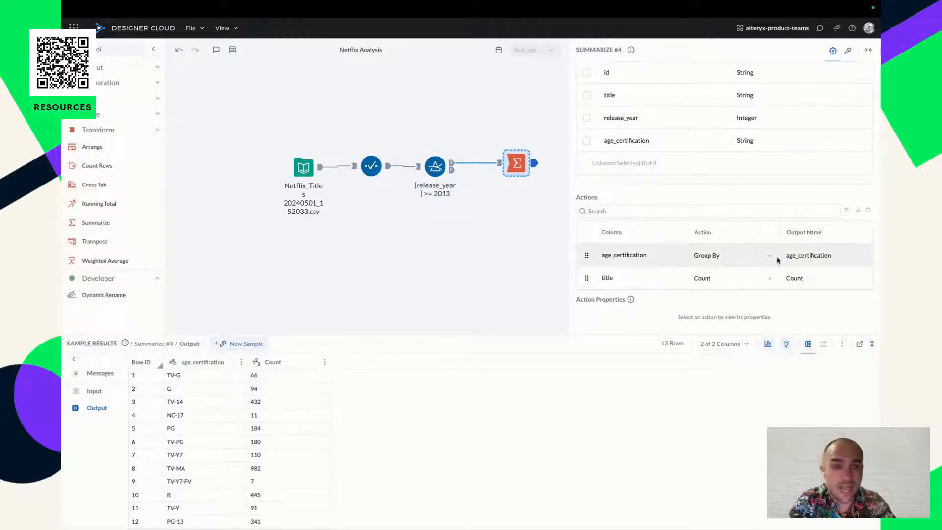
click(808, 276)
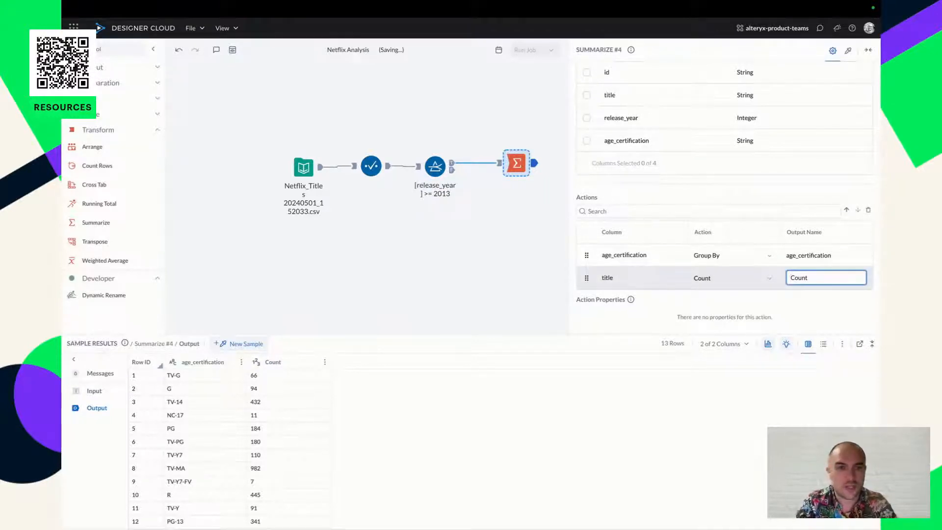
text(Title)
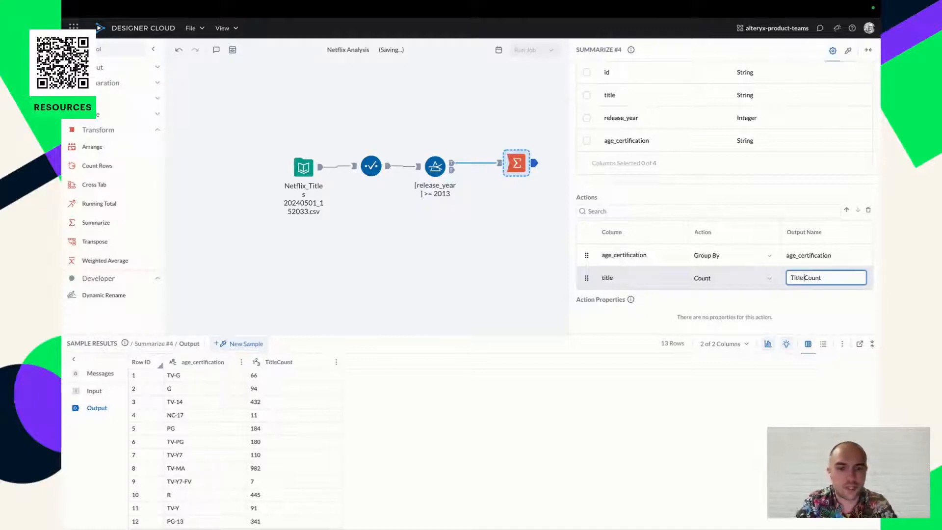
text(_)
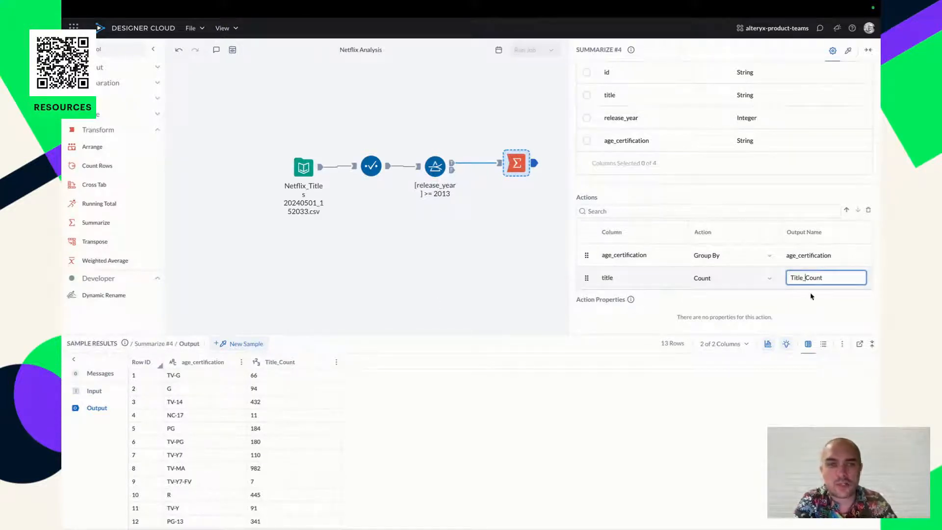
drag(844, 277, 788, 277)
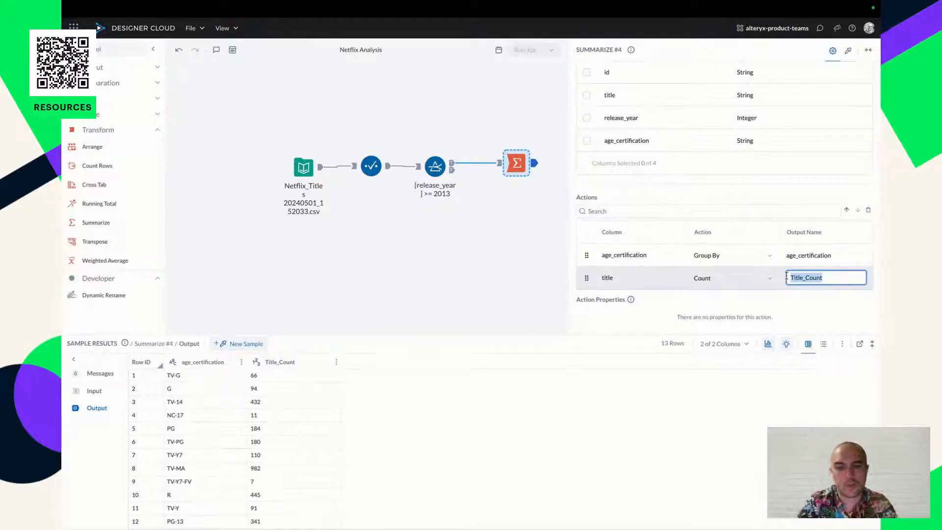
text(NumOfTitles)
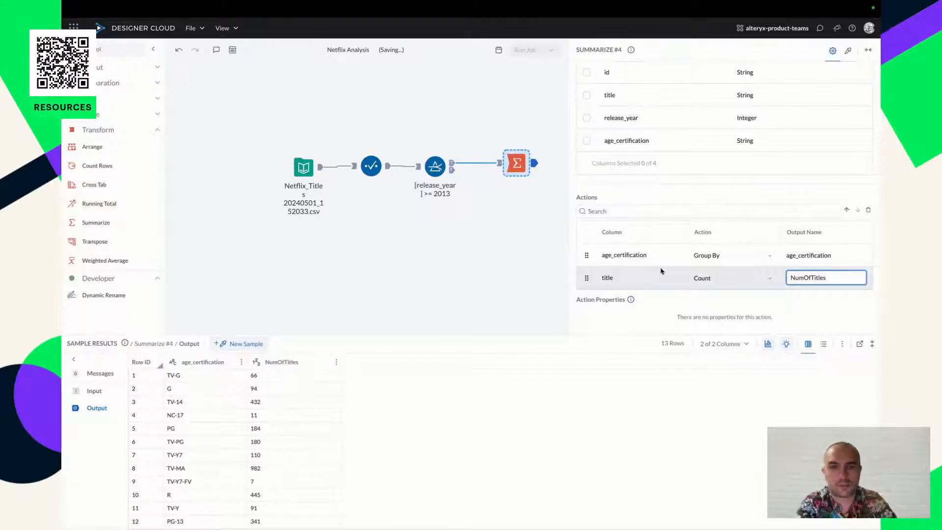
Reselect the Summarize tool and review the title counts per age certification in its output rows.
click(492, 288)
click(518, 165)
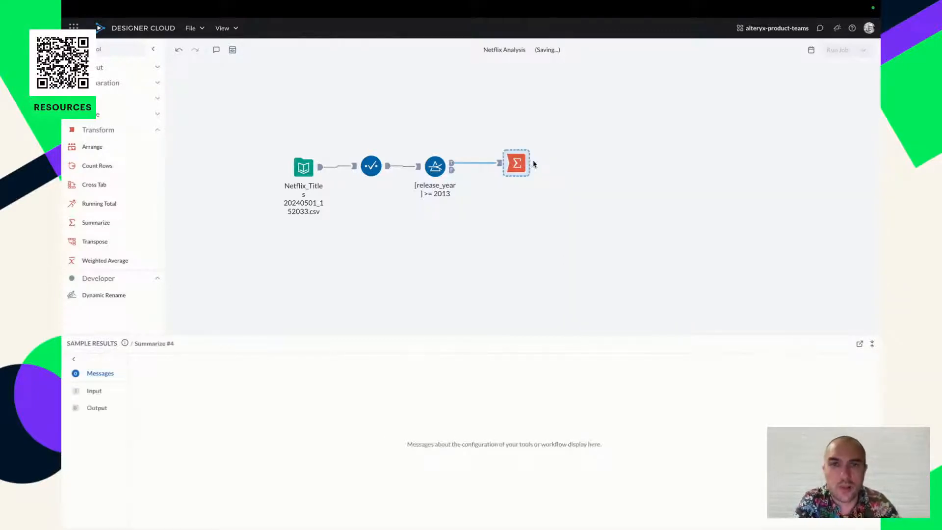
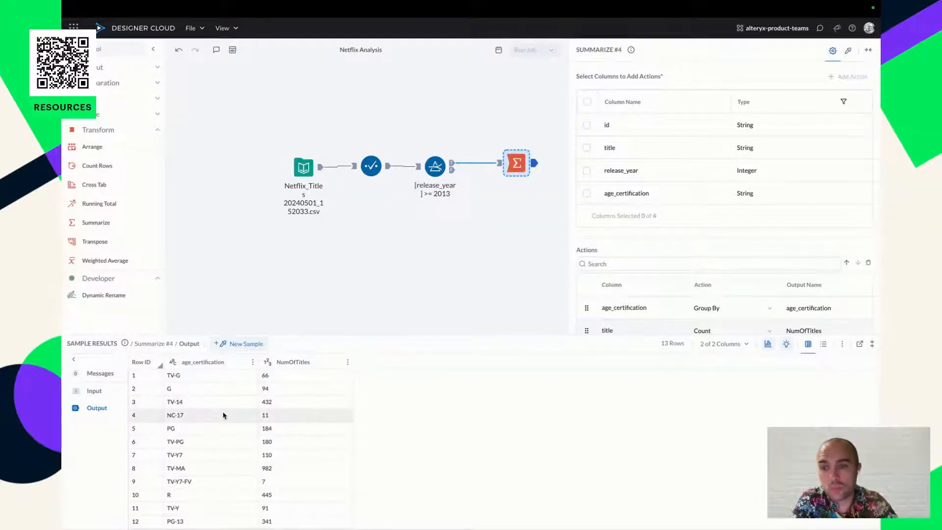
scroll(223, 414, down, 1)
click(203, 418)
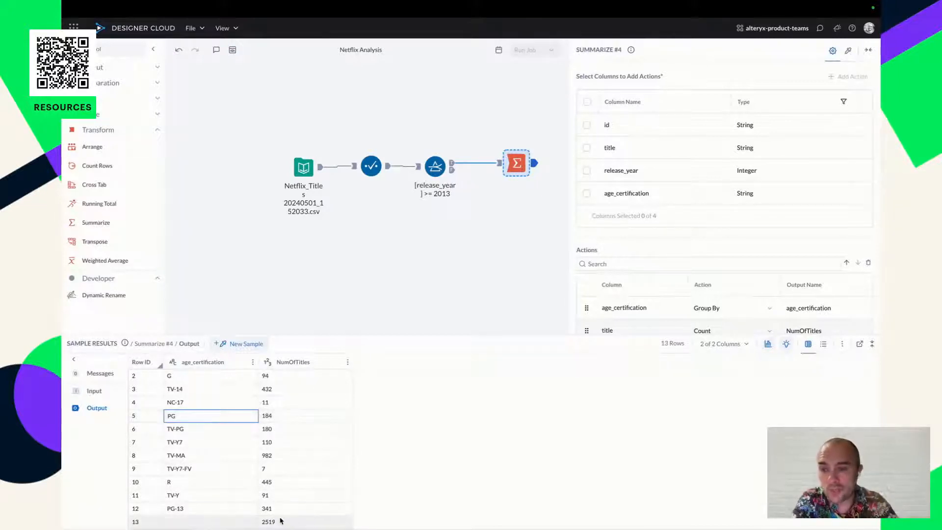
scroll(289, 447, up, 1)
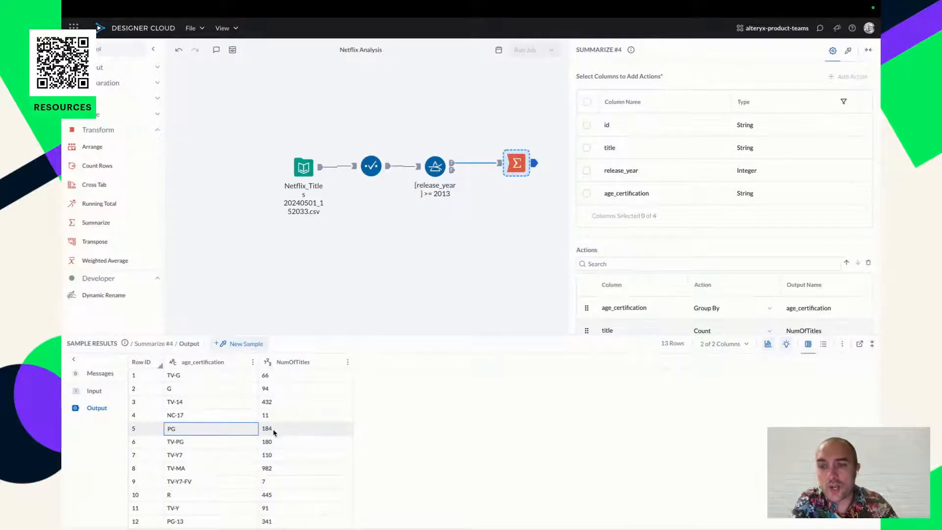
Sort the summarized output by NumOfTitles from largest to smallest and shrink the configuration area to its narrow width.
click(348, 364)
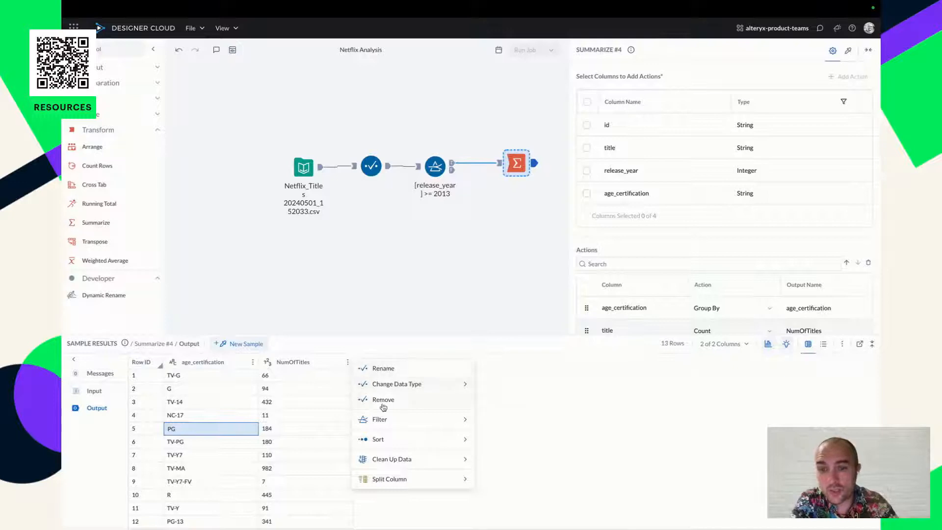
mouse_move(389, 438)
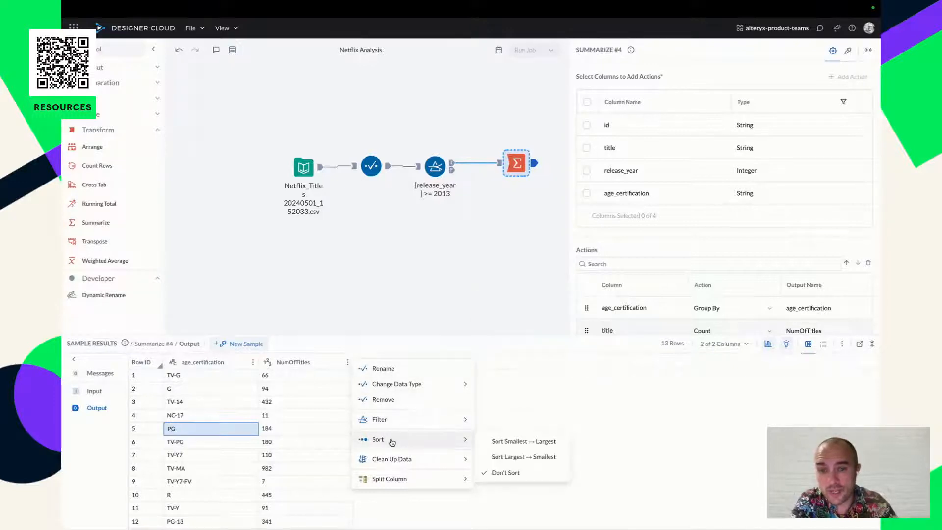
click(551, 457)
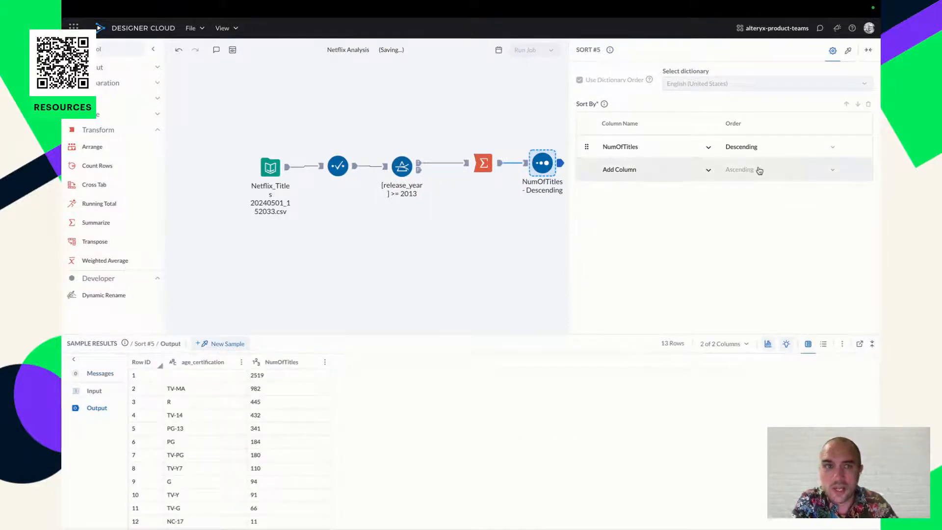
click(869, 51)
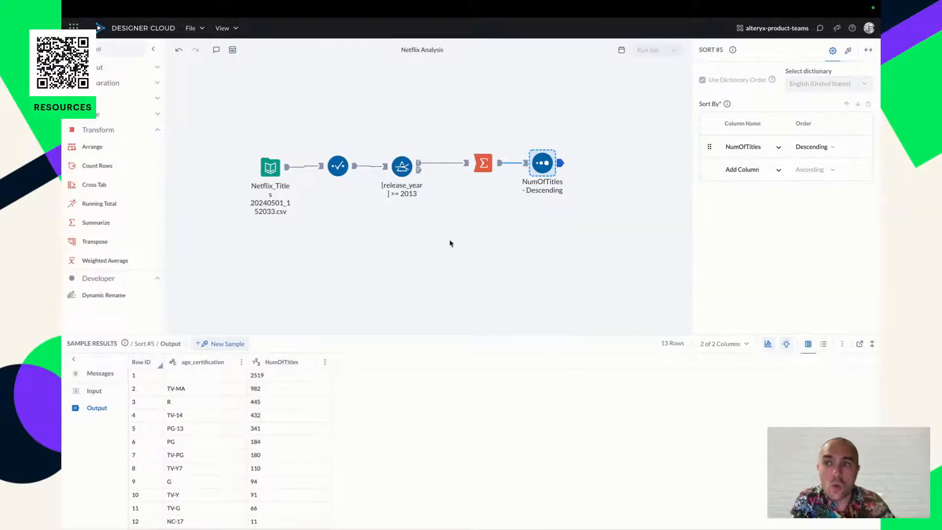
Examine the column actions offered for NumOfTitles and age_certification, including the sort options, and check the rows in the Sort tool's output.
mouse_move(126, 172)
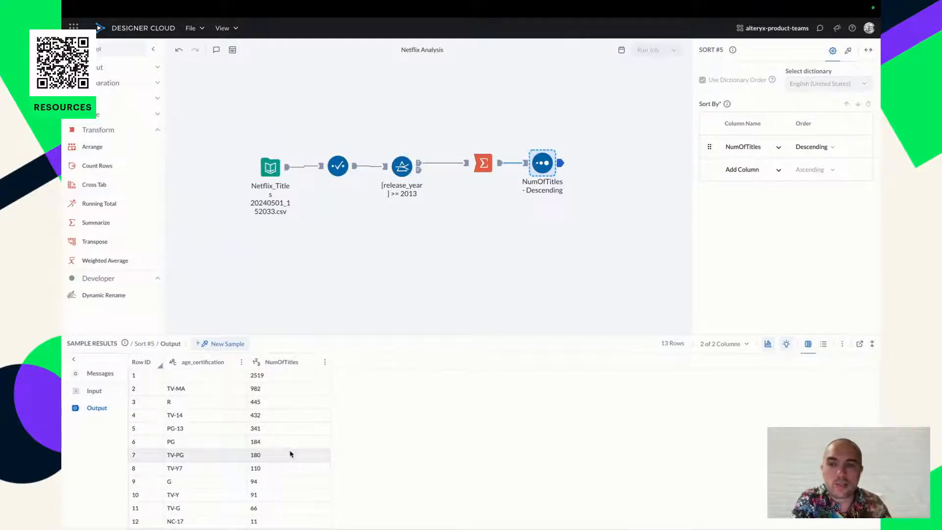
click(324, 363)
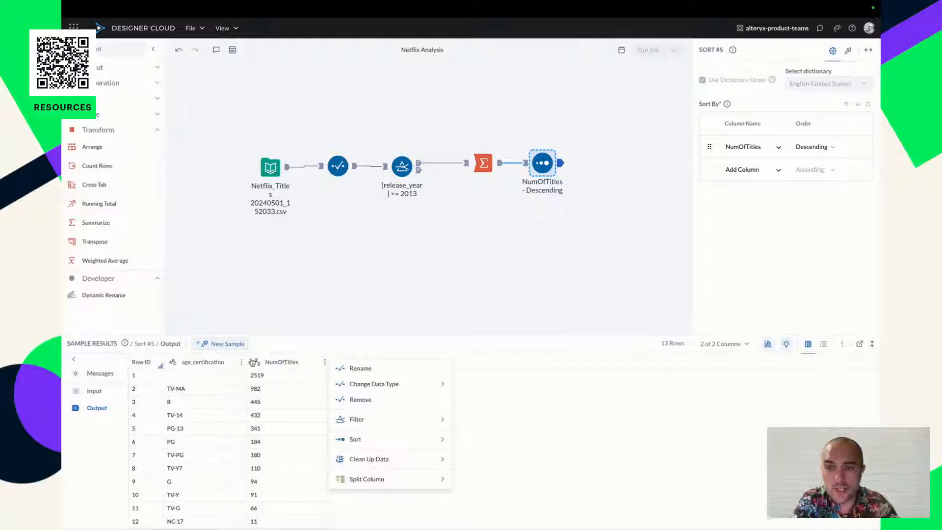
click(241, 363)
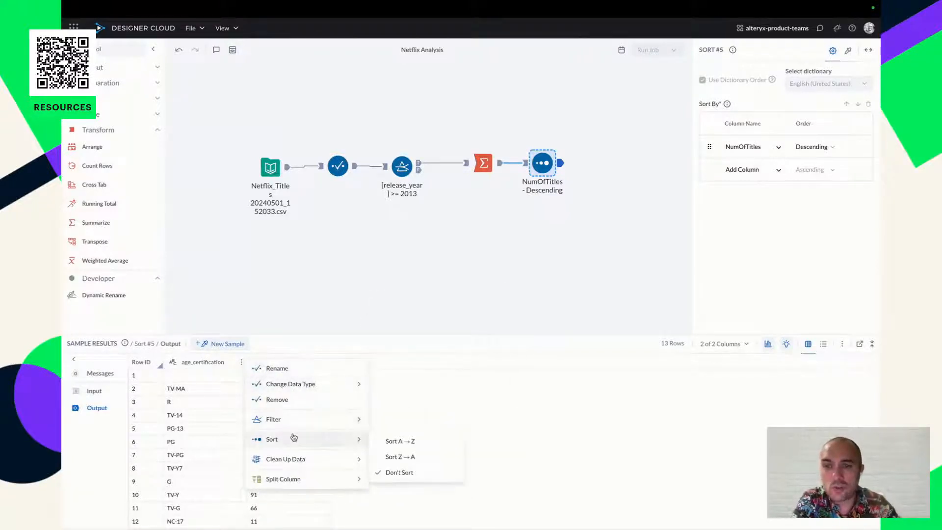
mouse_move(308, 458)
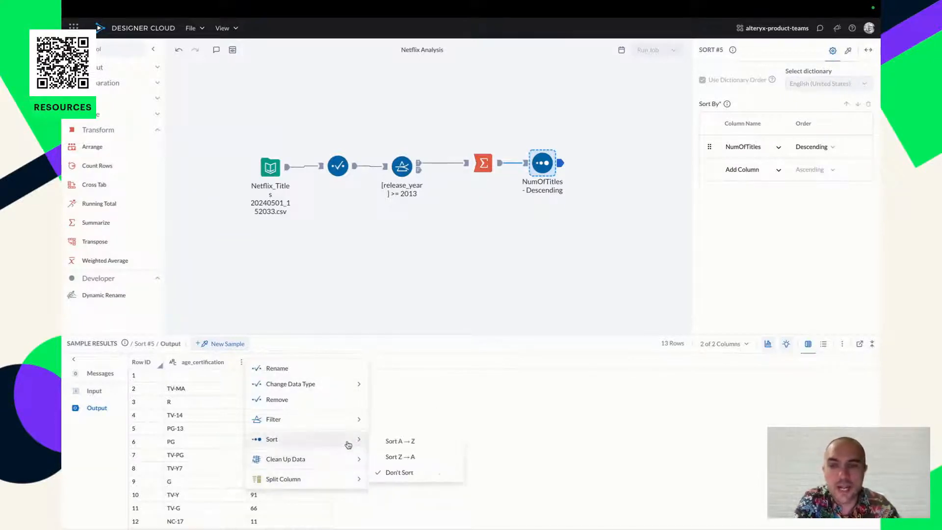
mouse_move(359, 393)
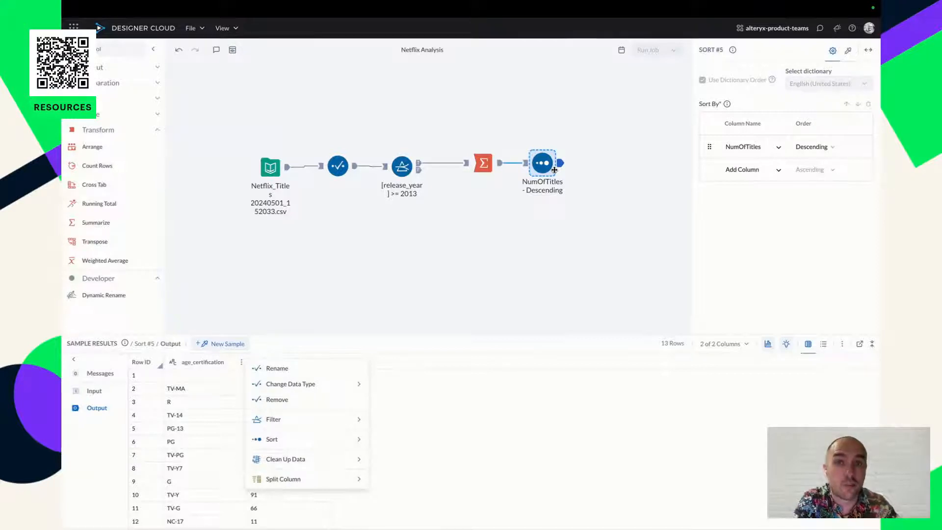
click(454, 235)
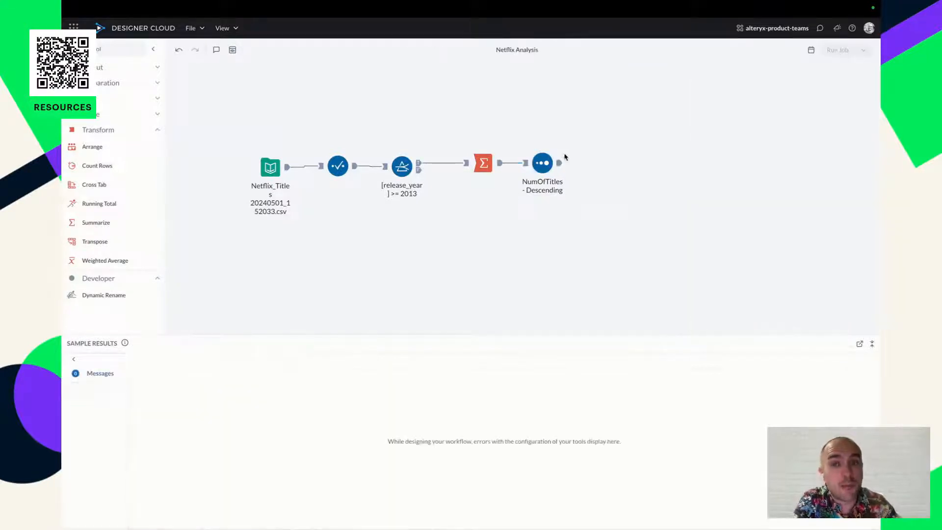
click(549, 165)
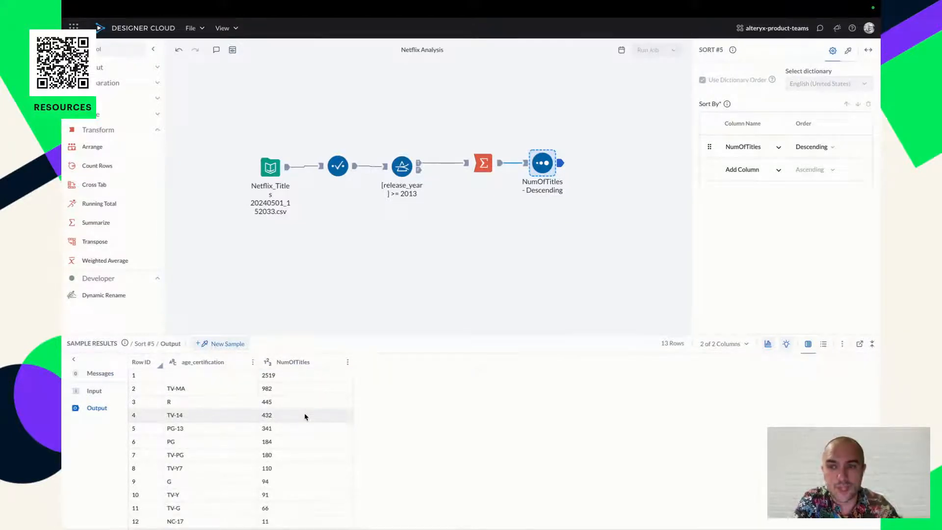
click(287, 443)
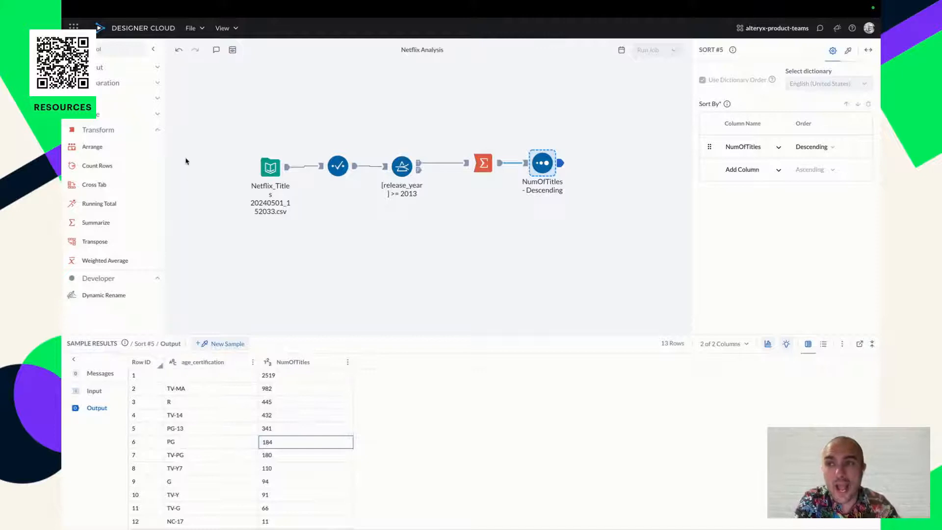
Add an Output Data tool after the Sort tool, connect it to the sort's output and look over the available connections.
click(156, 69)
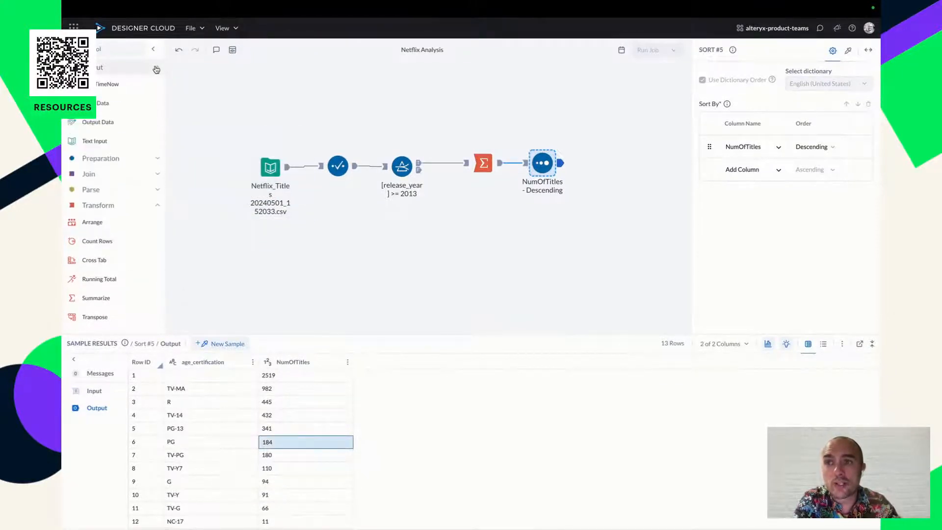
drag(109, 122, 612, 163)
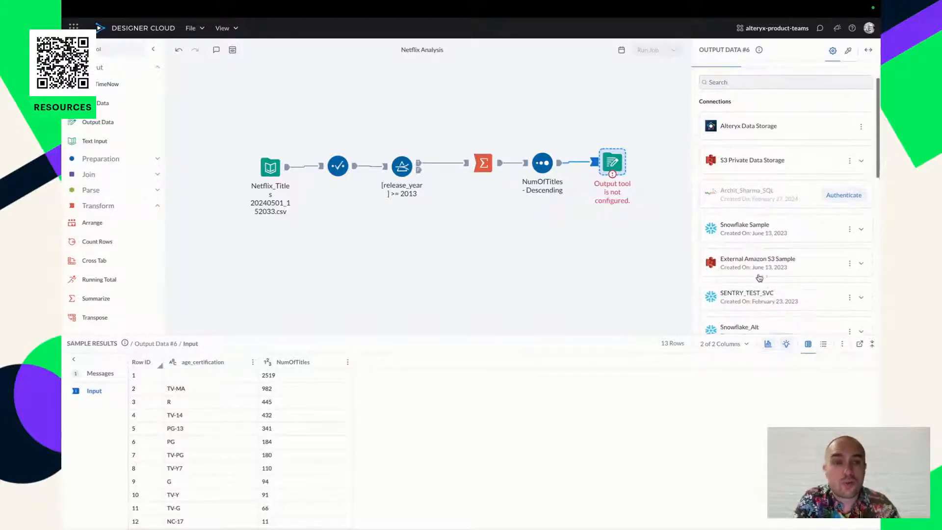
scroll(766, 245, down, 5)
scroll(785, 172, up, 5)
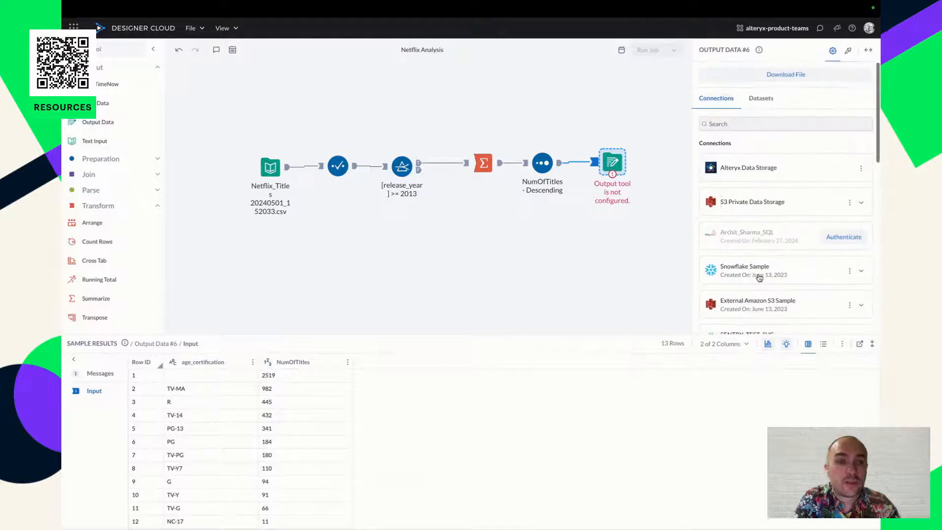
click(761, 98)
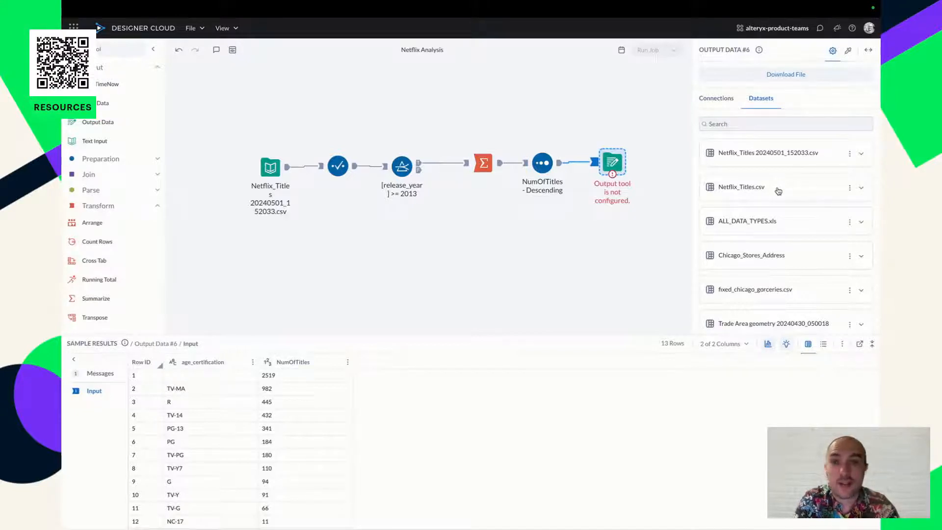
click(792, 79)
click(772, 103)
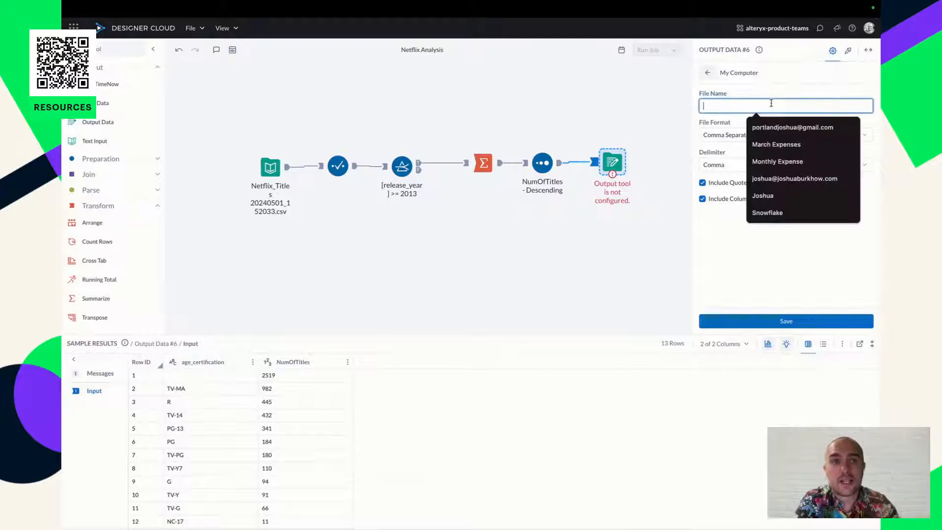
text(Netw)
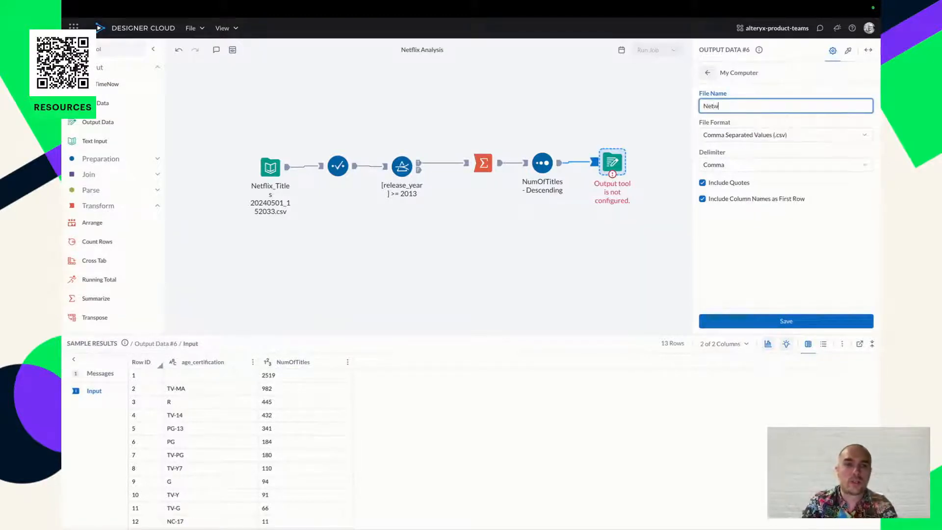
text(o)
key(BackSpace)
key(BackSpace)
text(flix)
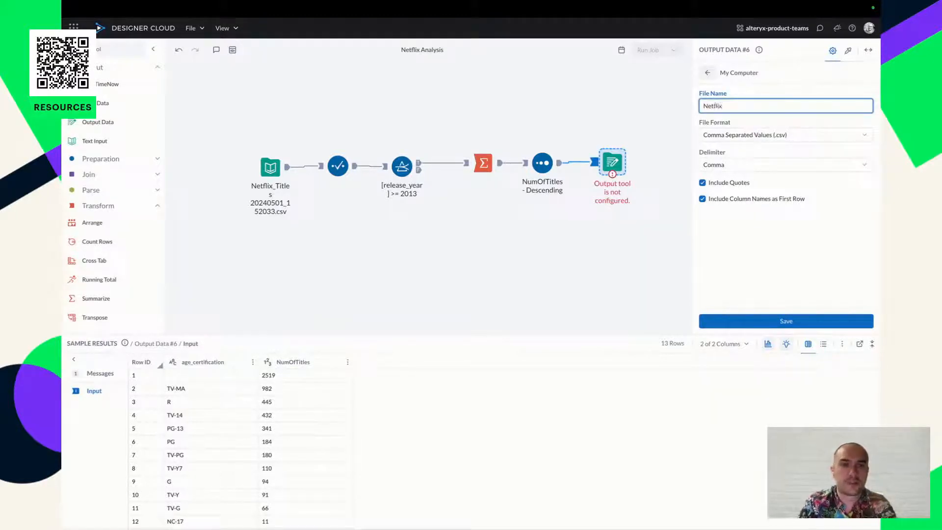
text(_Title)
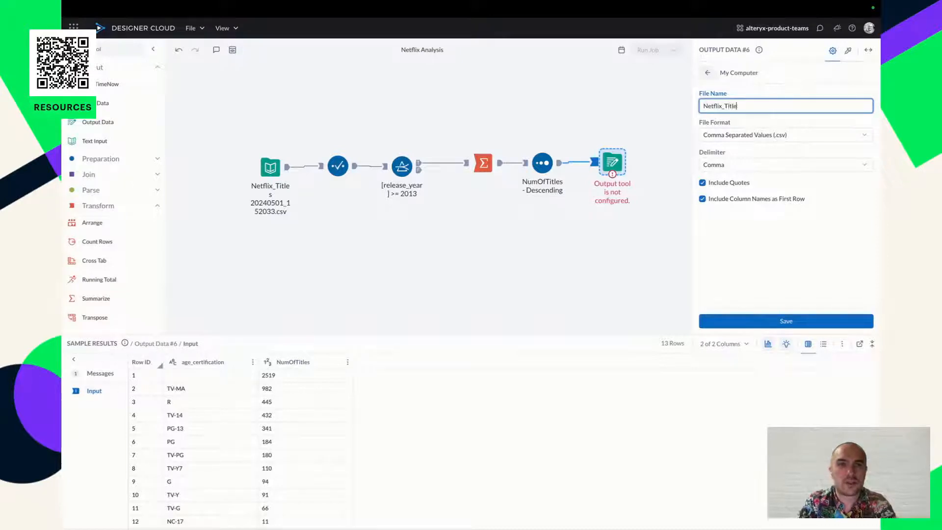
text(_Res)
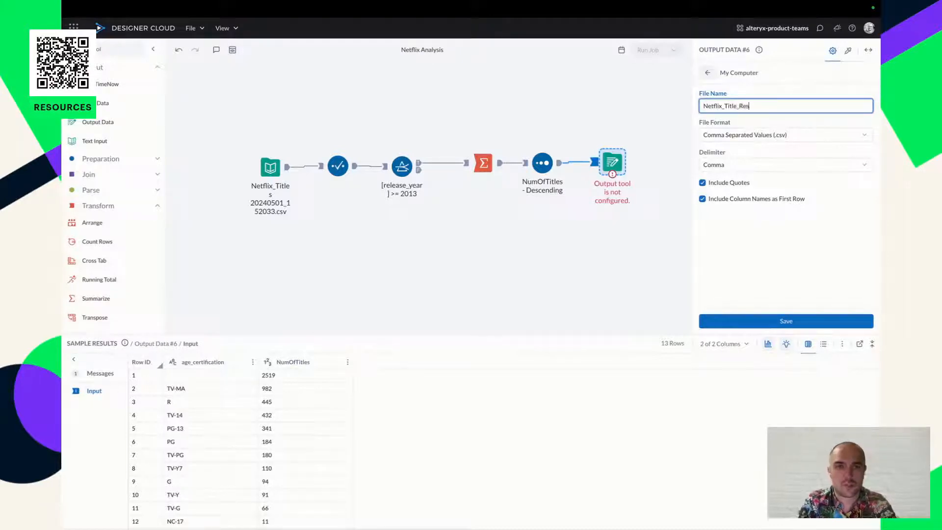
text(ults.)
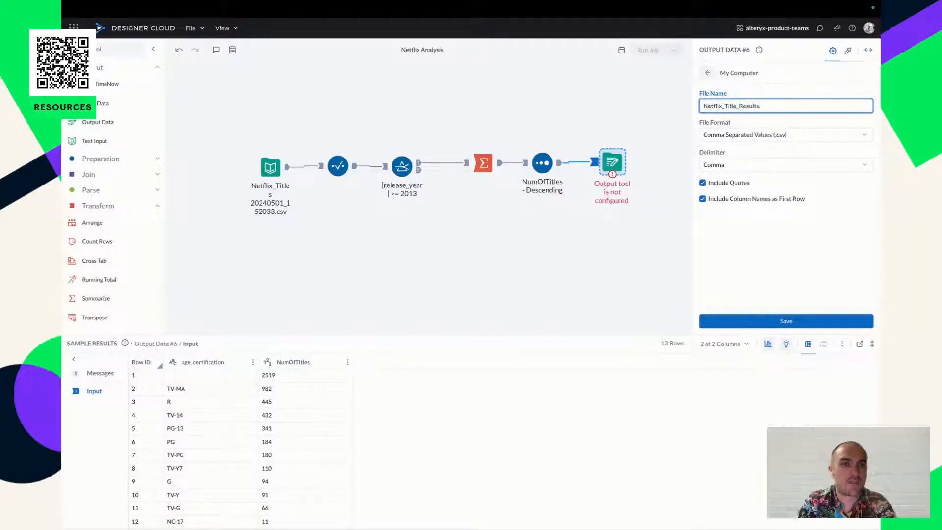
key(BackSpace)
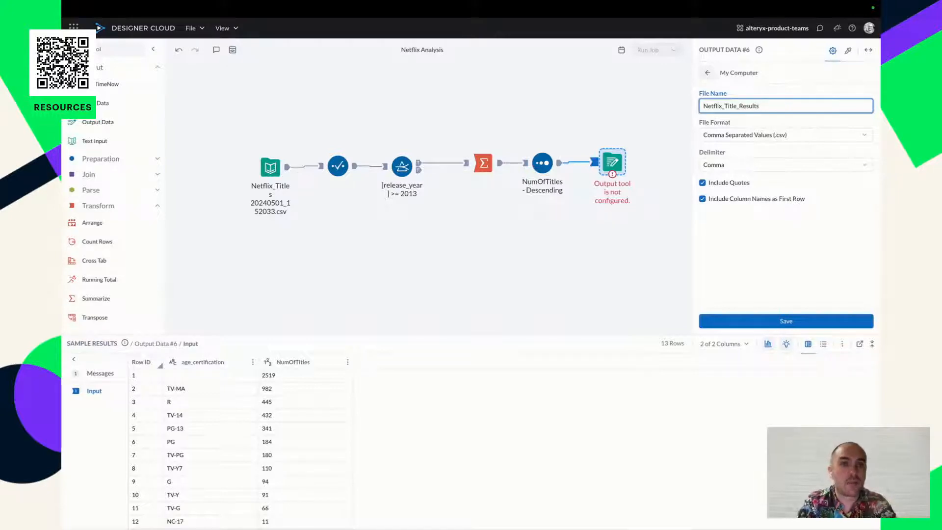
click(783, 137)
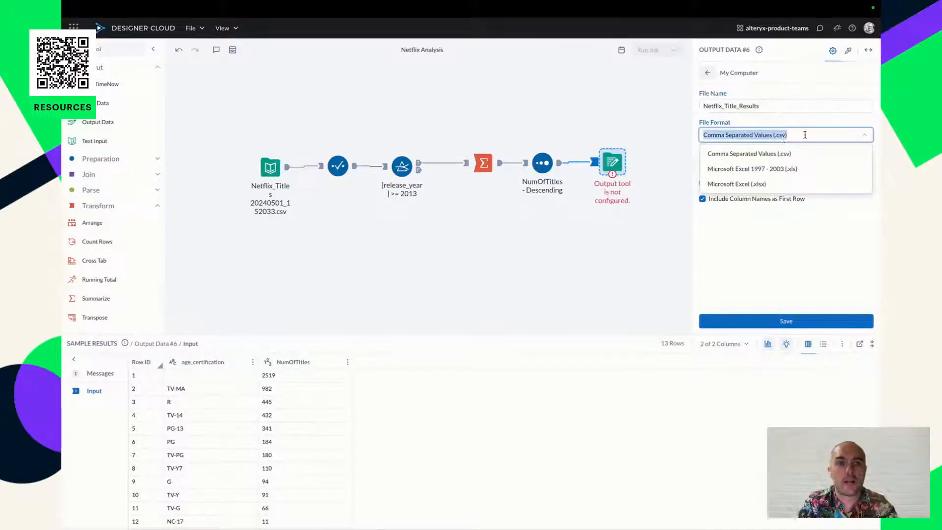
click(684, 139)
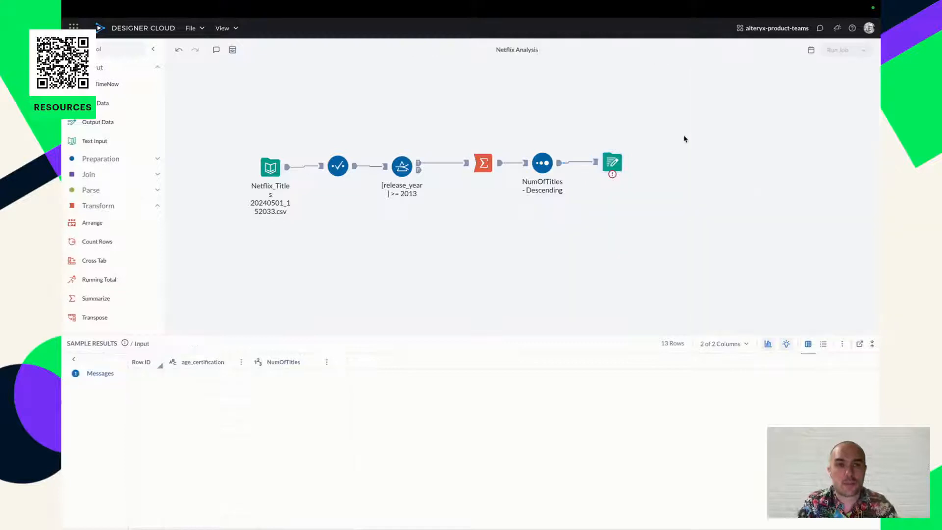
Set the Output Data tool to download a file named Netflix_Title_Results.
click(613, 163)
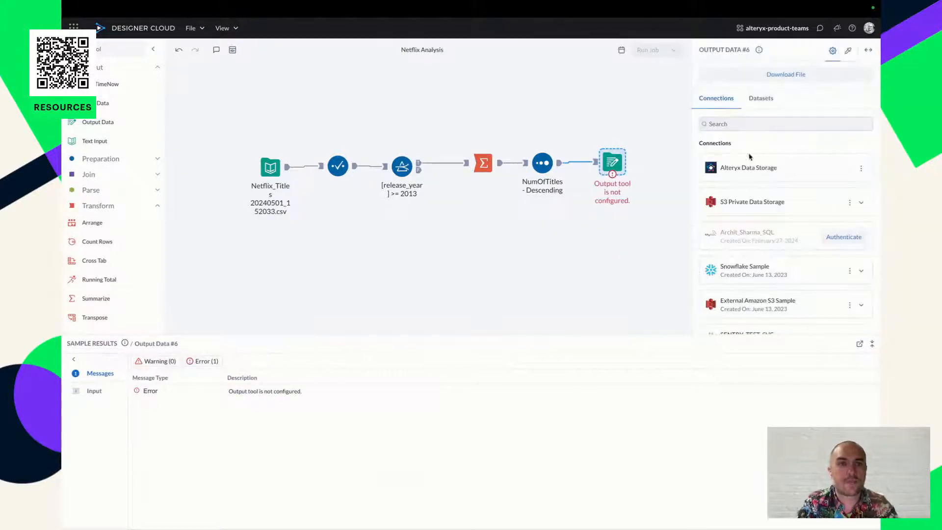
click(787, 73)
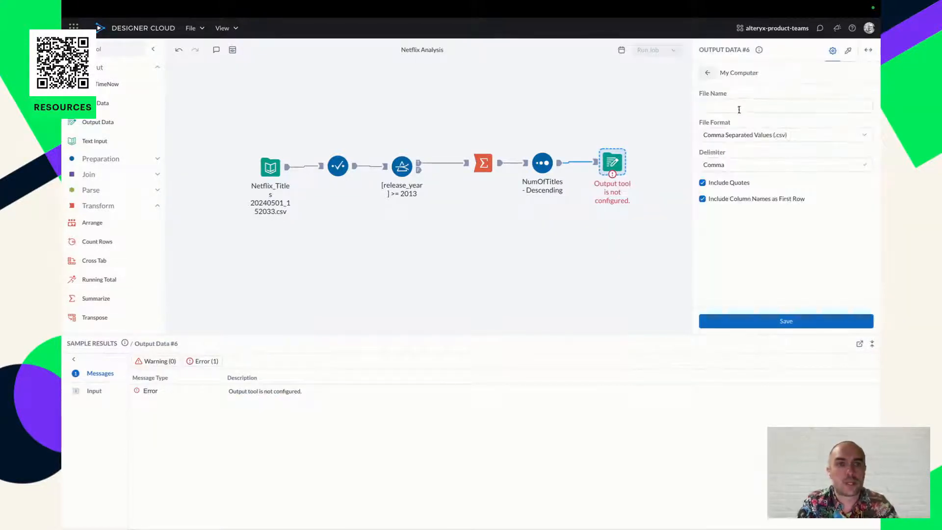
click(739, 107)
text(Net)
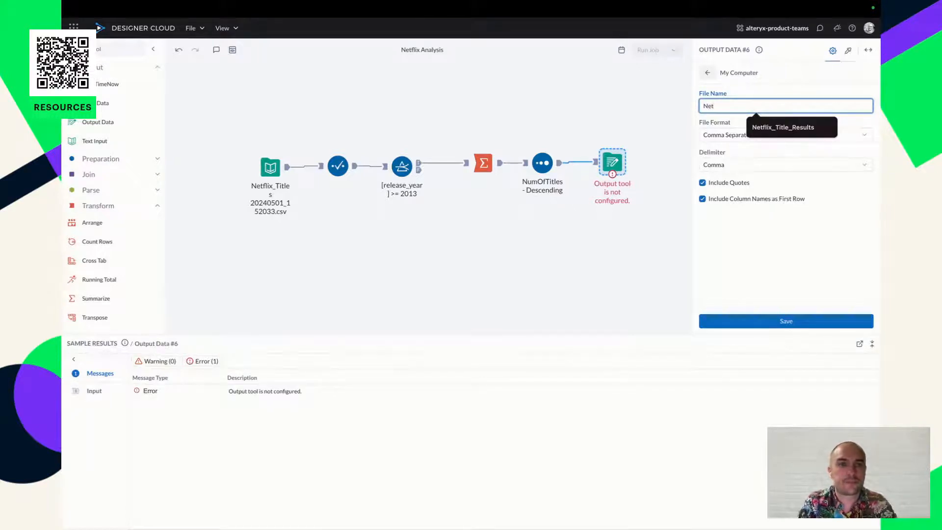
key(Down)
key(Return)
Look over the delimiter choices for the CSV output, keep Comma, and save the Output Data configuration.
key(Tab)
key(Tab)
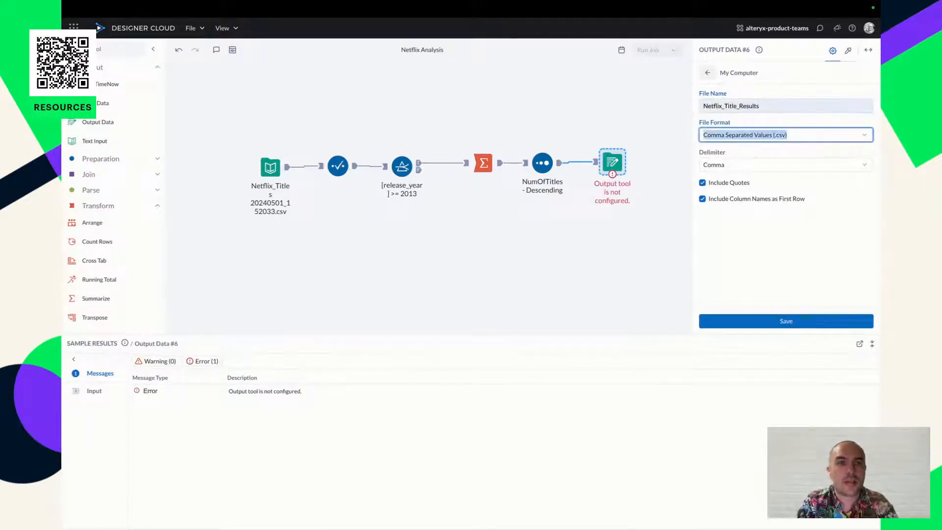
click(866, 168)
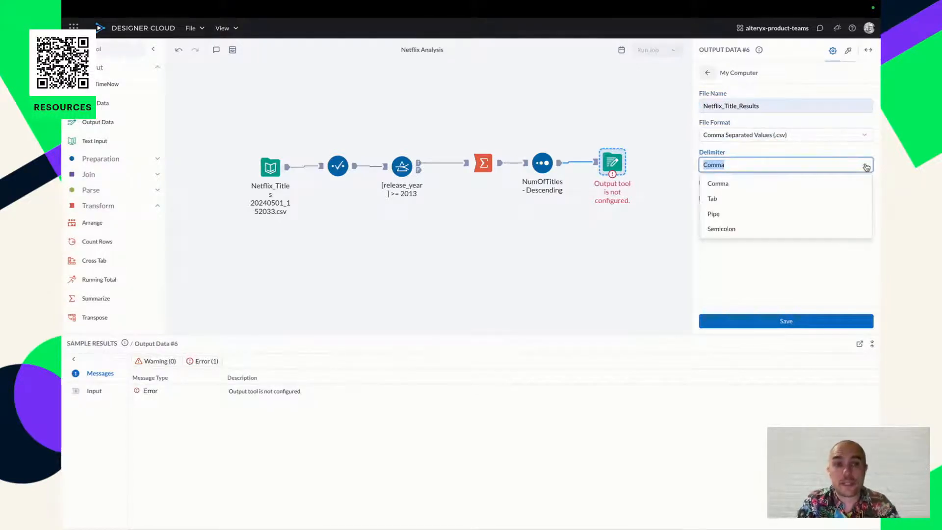
key(Tab)
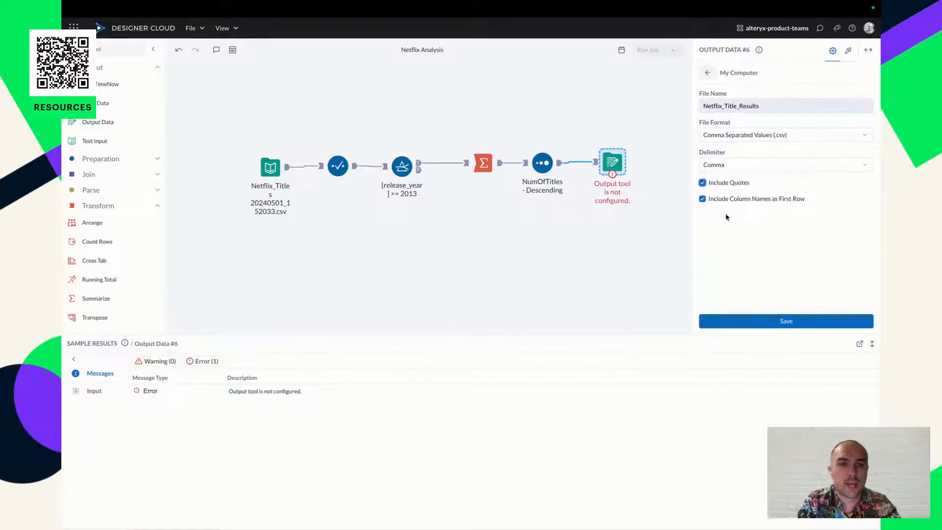
click(734, 328)
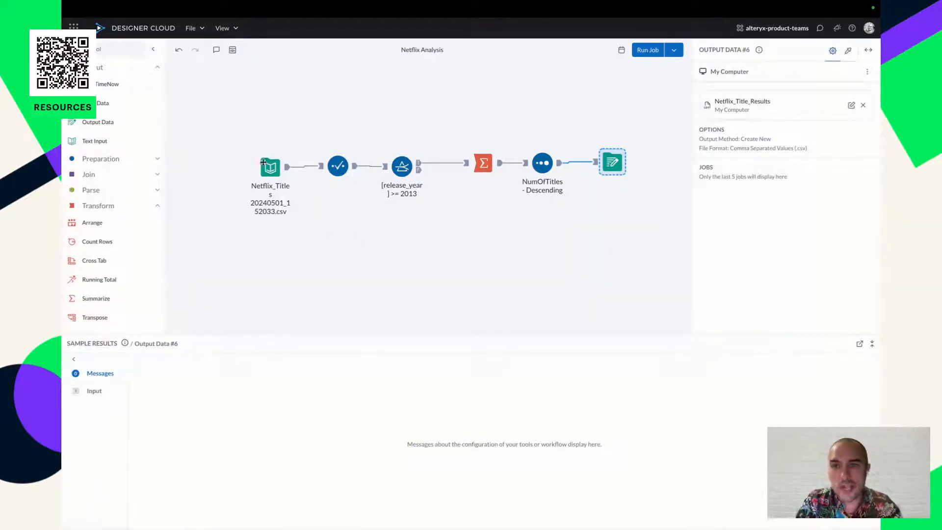
Review the data at each stage of the workflow, from the Netflix input through Select, Filter, Summarize and Sort to Output Data.
click(286, 169)
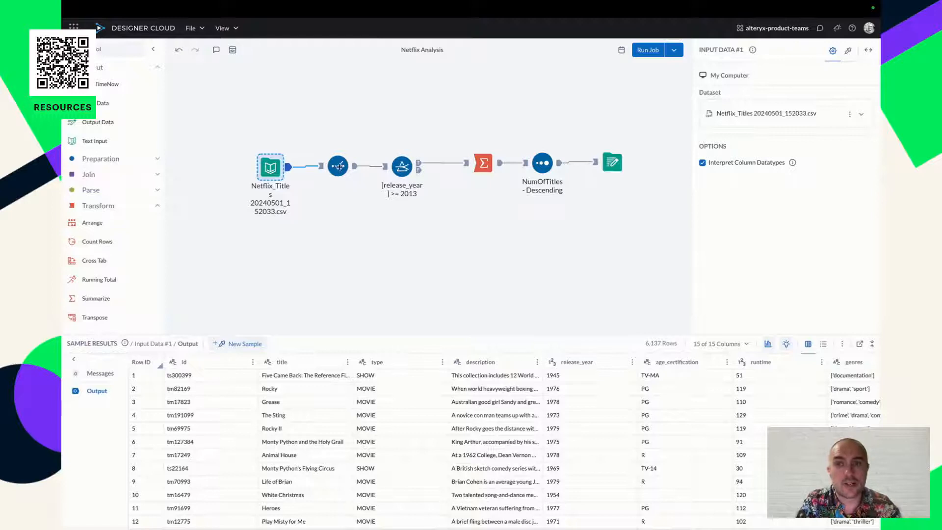
click(356, 169)
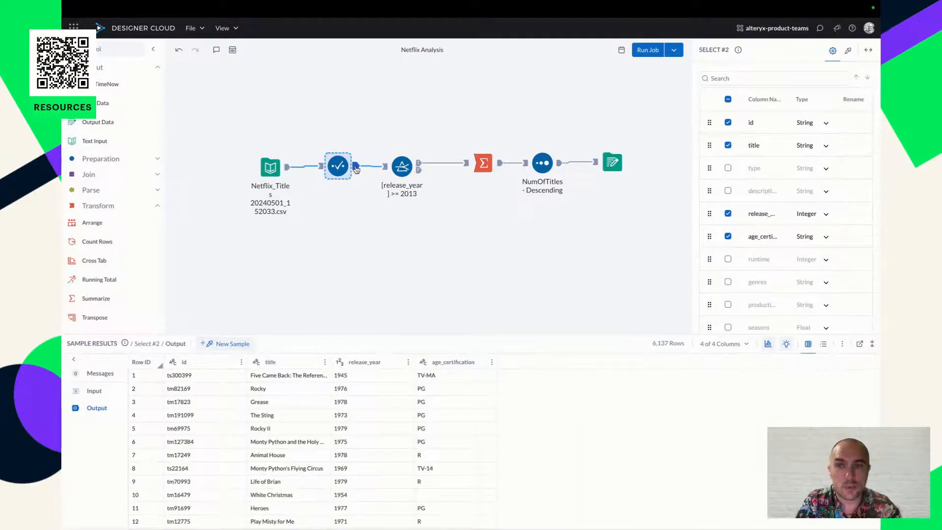
click(420, 165)
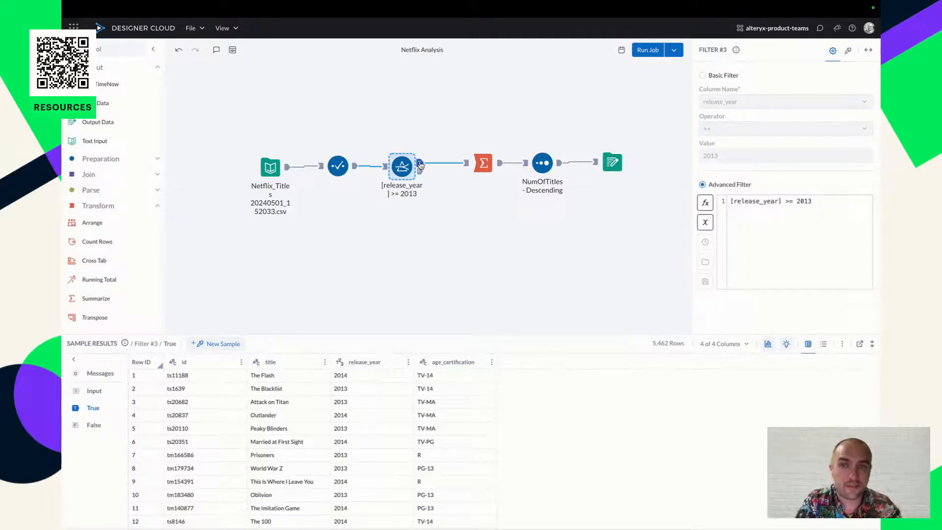
click(501, 167)
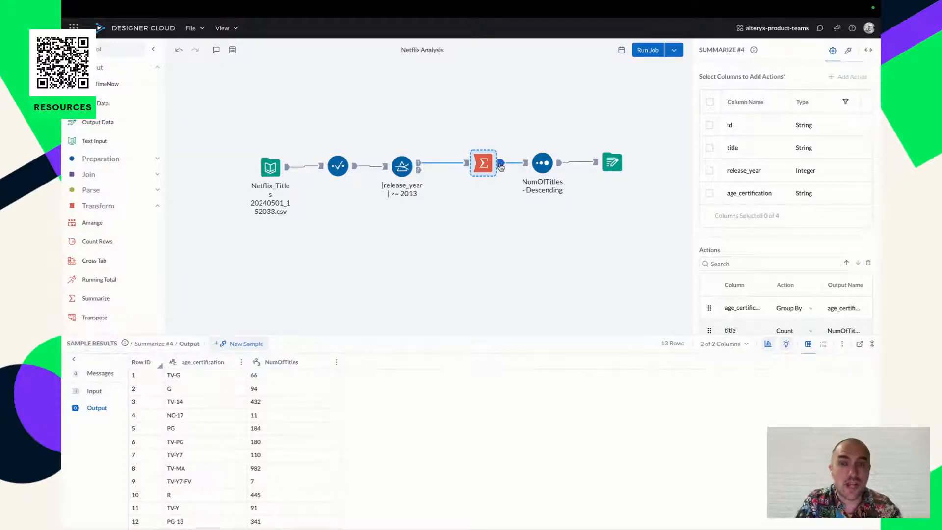
click(561, 165)
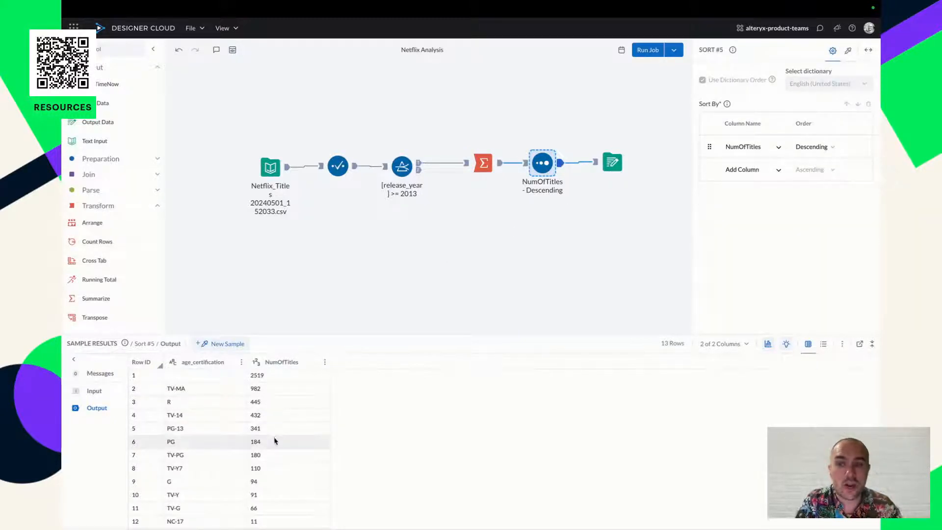
click(614, 161)
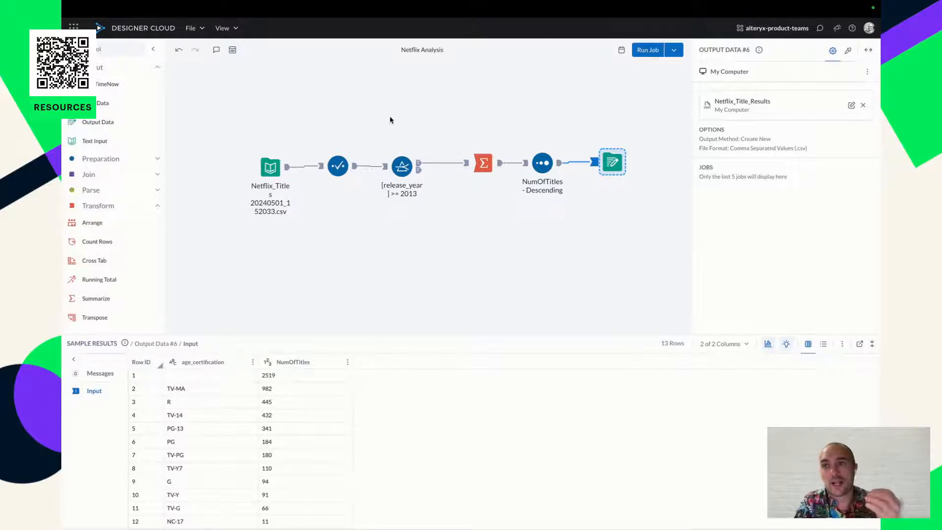
Switch to the browser's tabs and open the Alteryx Community site at community.alteryx.com in a new one.
mouse_move(107, 8)
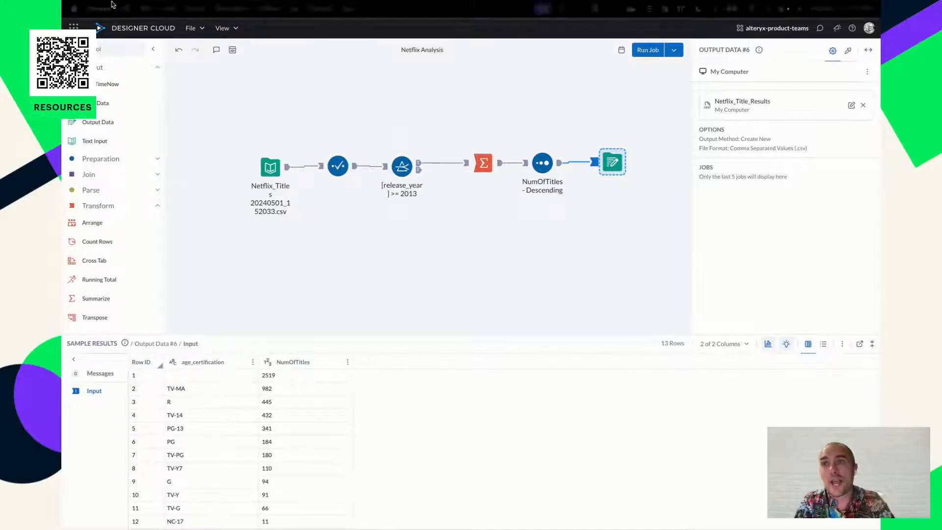
click(94, 24)
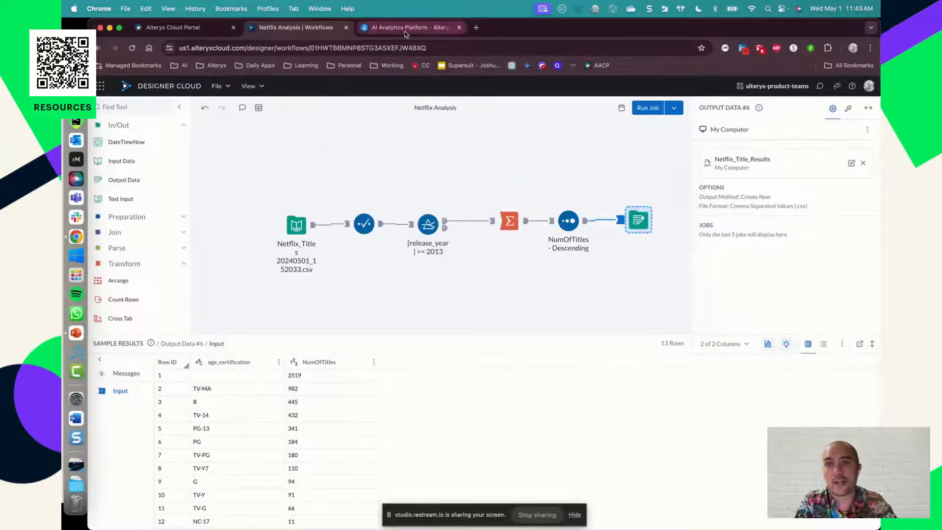
click(405, 32)
click(475, 28)
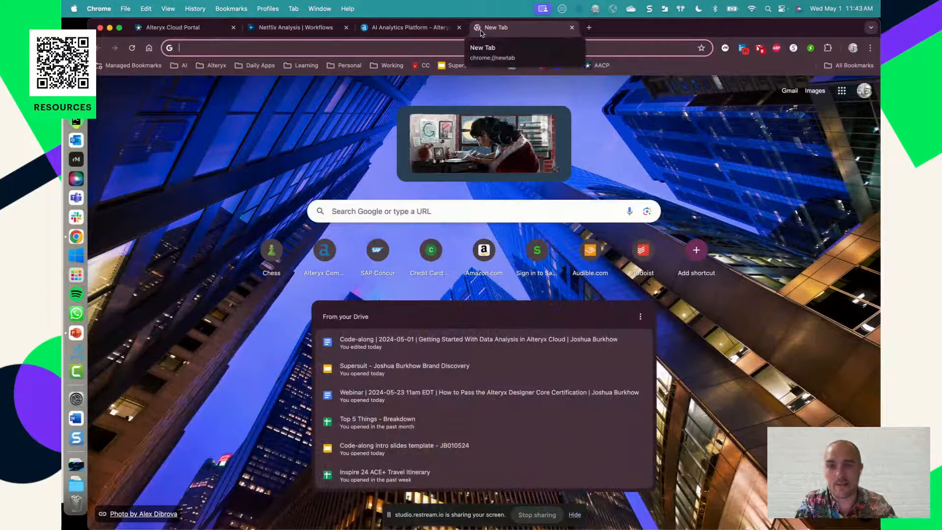
text(com)
key(Return)
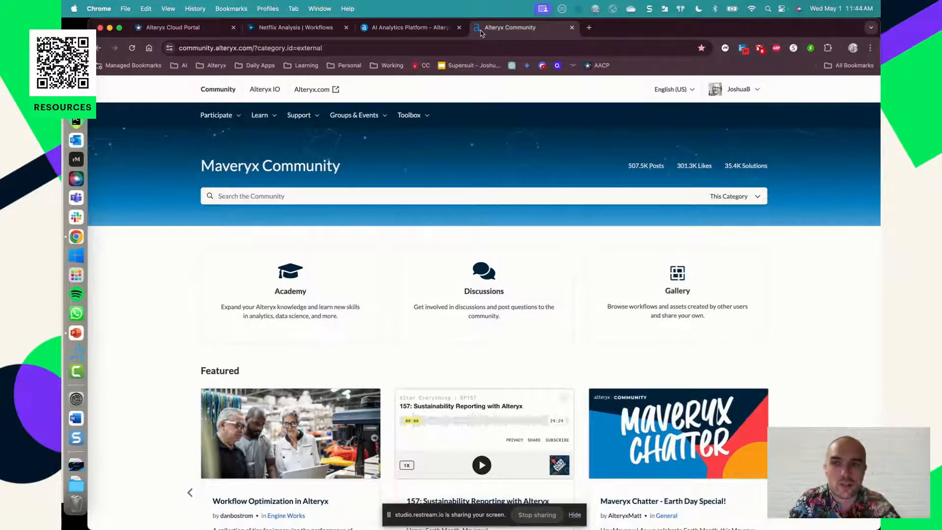
Examine the Maveryx Community home page, including its participation, learning, support and group resources, featured posts and recent activity.
click(256, 115)
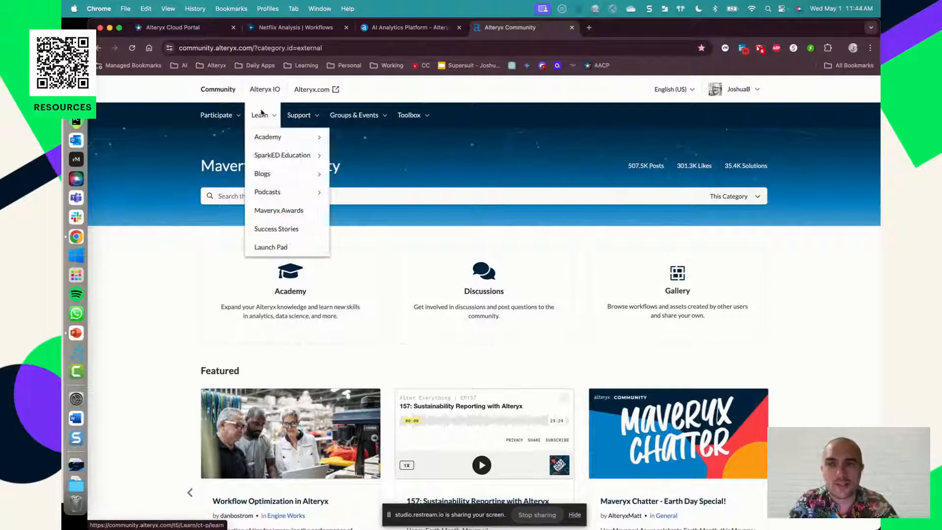
mouse_move(218, 114)
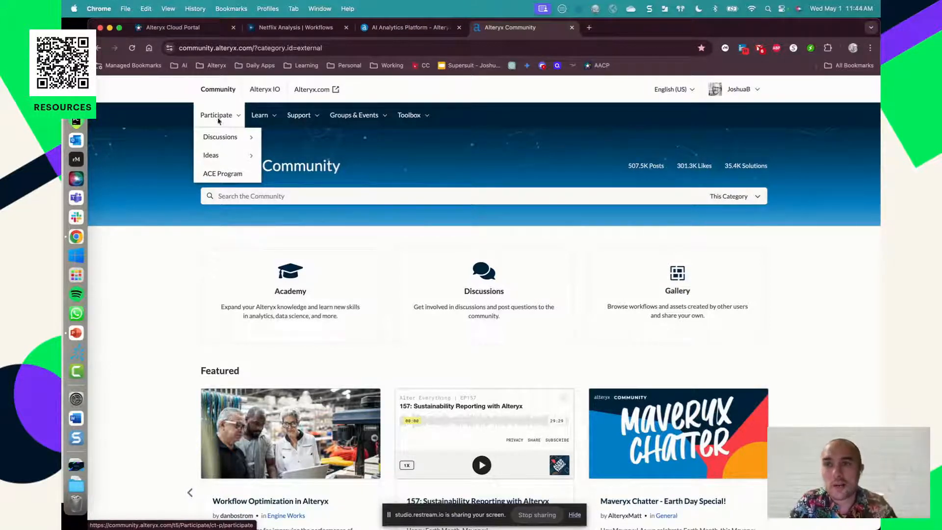
mouse_move(219, 132)
mouse_move(260, 118)
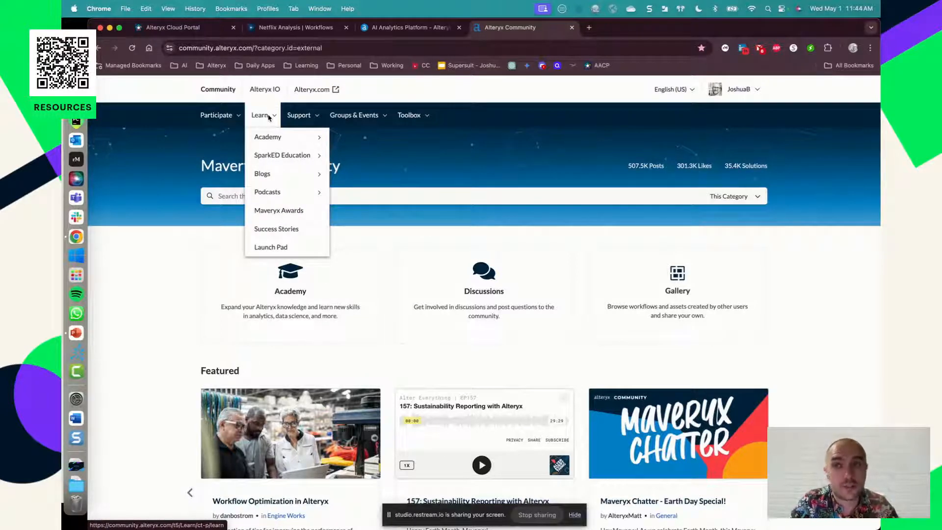
mouse_move(287, 139)
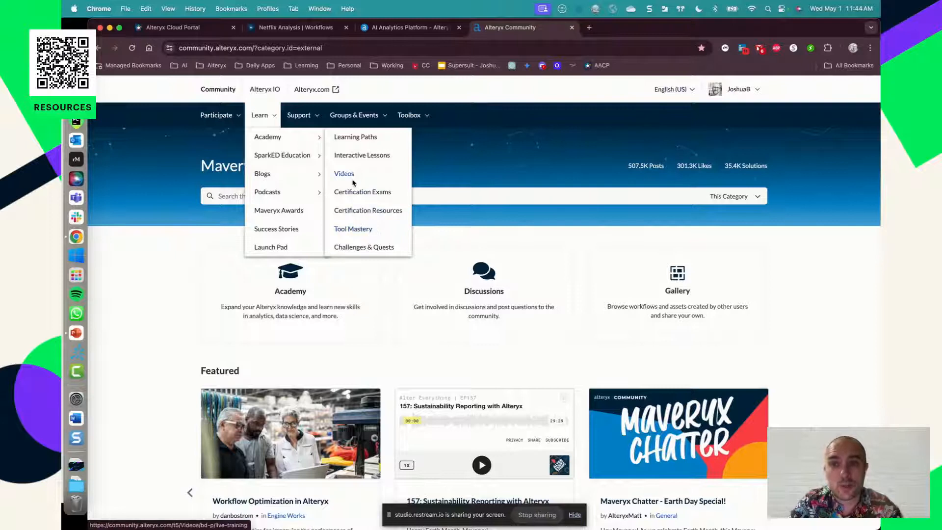
mouse_move(345, 114)
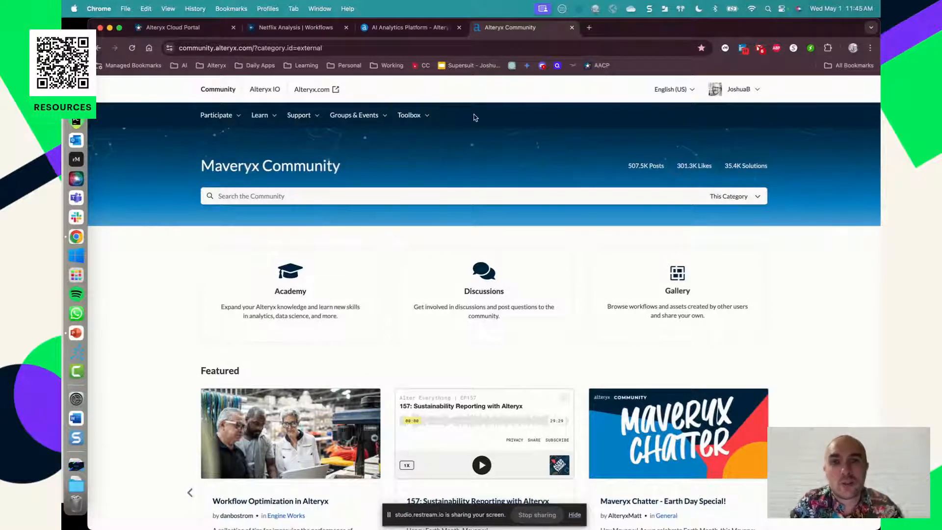
scroll(455, 237, down, 6)
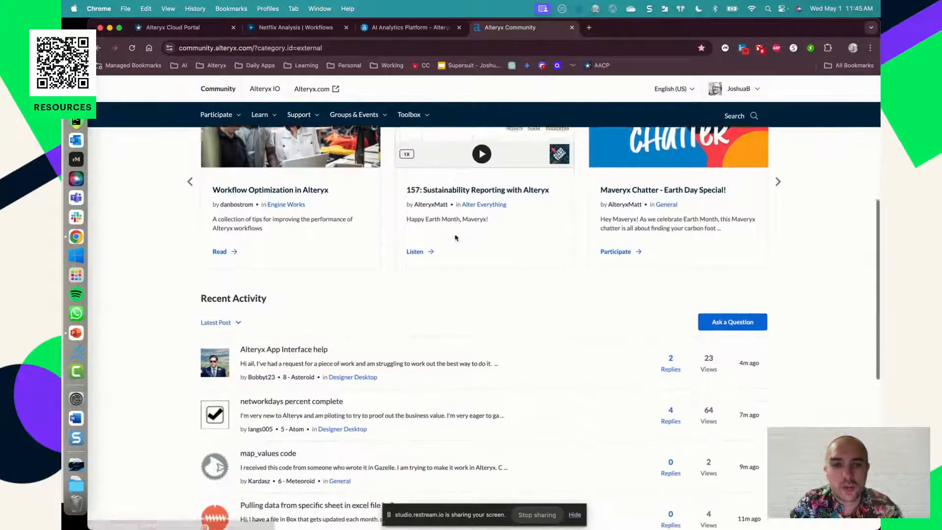
scroll(456, 237, down, 2)
scroll(456, 237, up, 8)
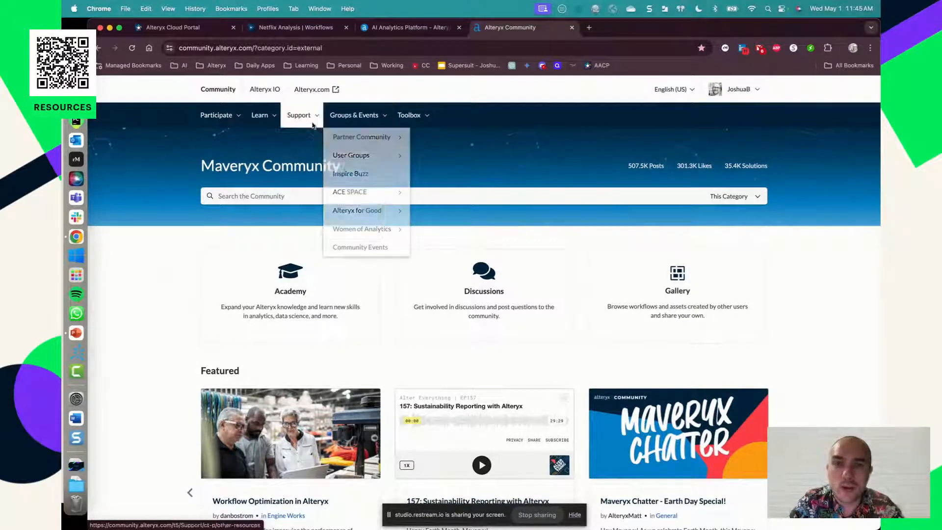
scroll(511, 265, down, 3)
scroll(510, 265, down, 4)
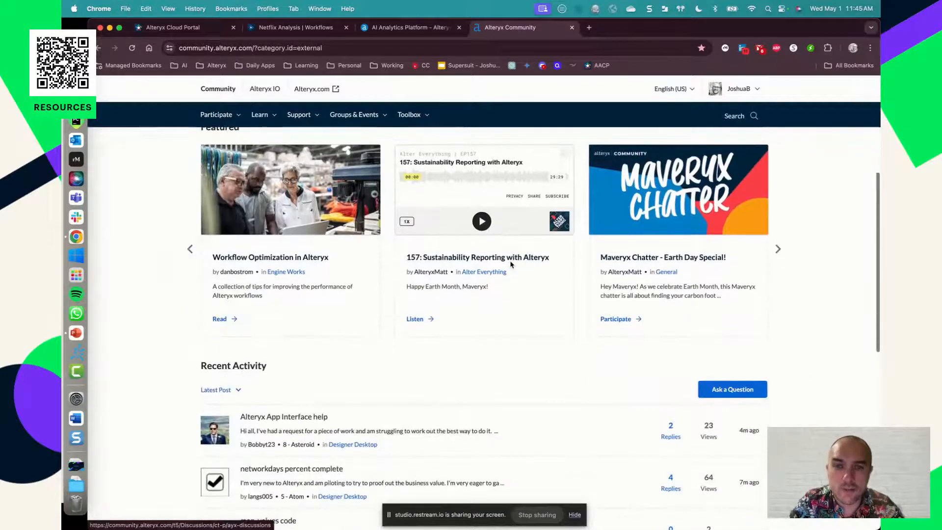
scroll(510, 264, up, 7)
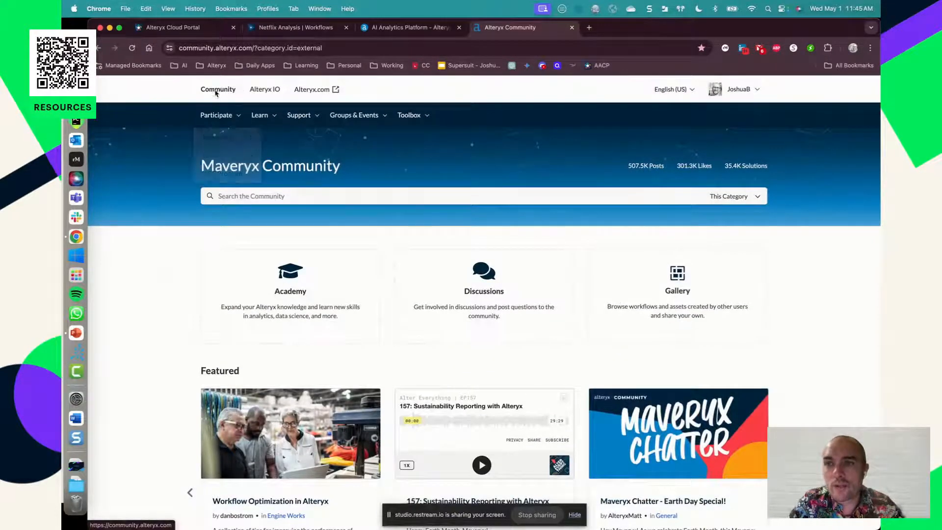
Load the alteryx.com home page in place of the Community page.
click(278, 43)
text(alteryx.com)
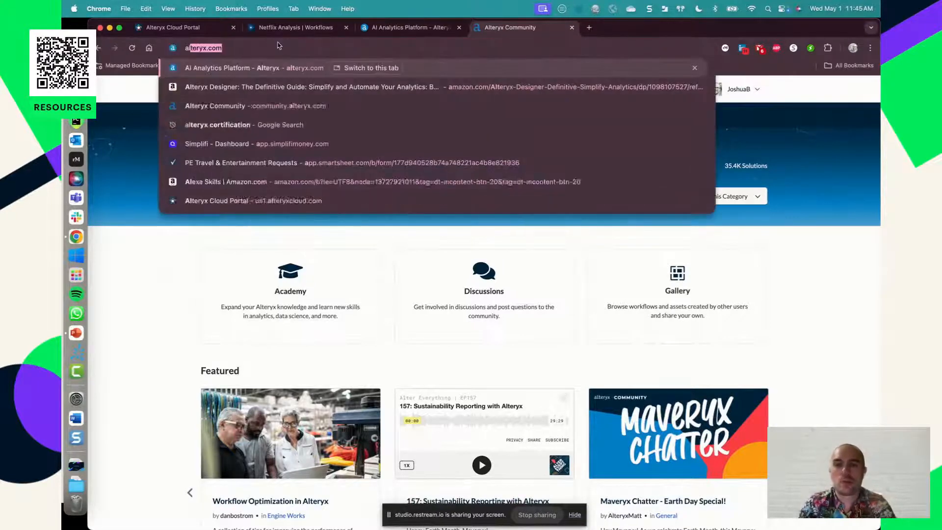
key(Return)
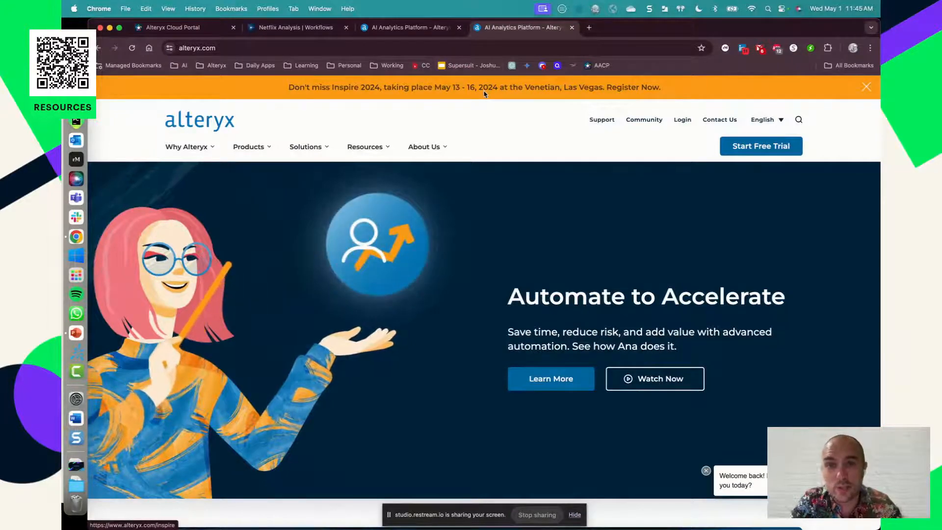
click(536, 515)
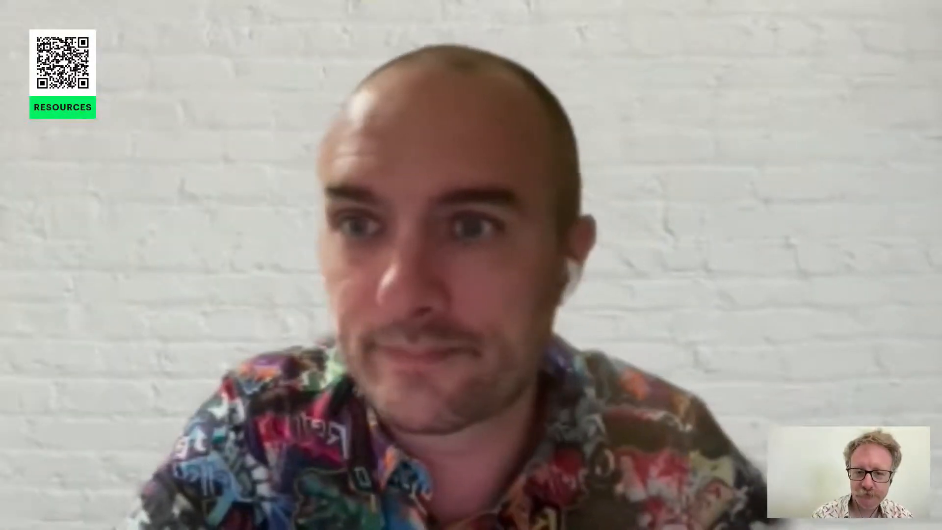